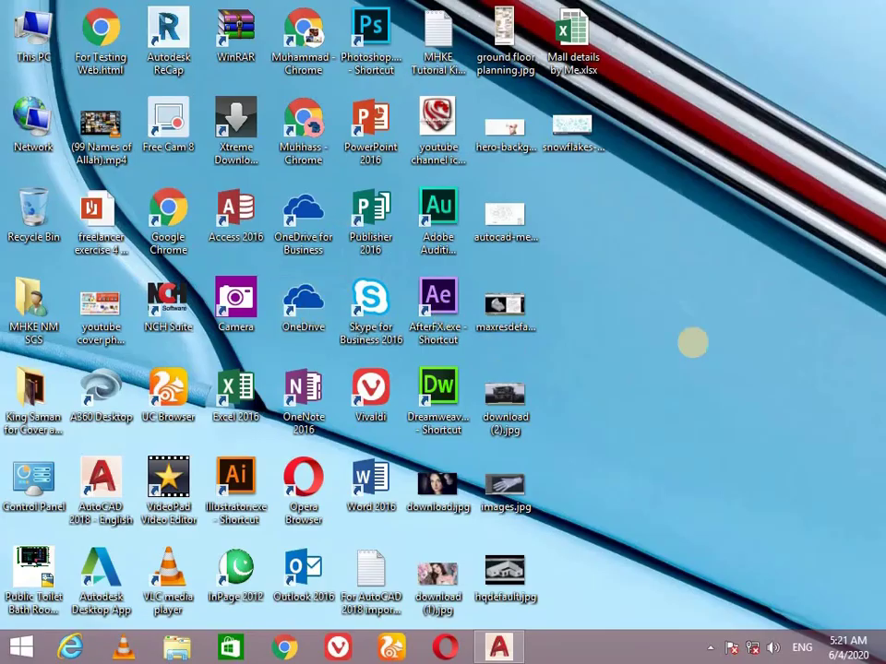
Restore the AutoCAD 2018 window showing Students lessons.dwg from the taskbar
click(498, 647)
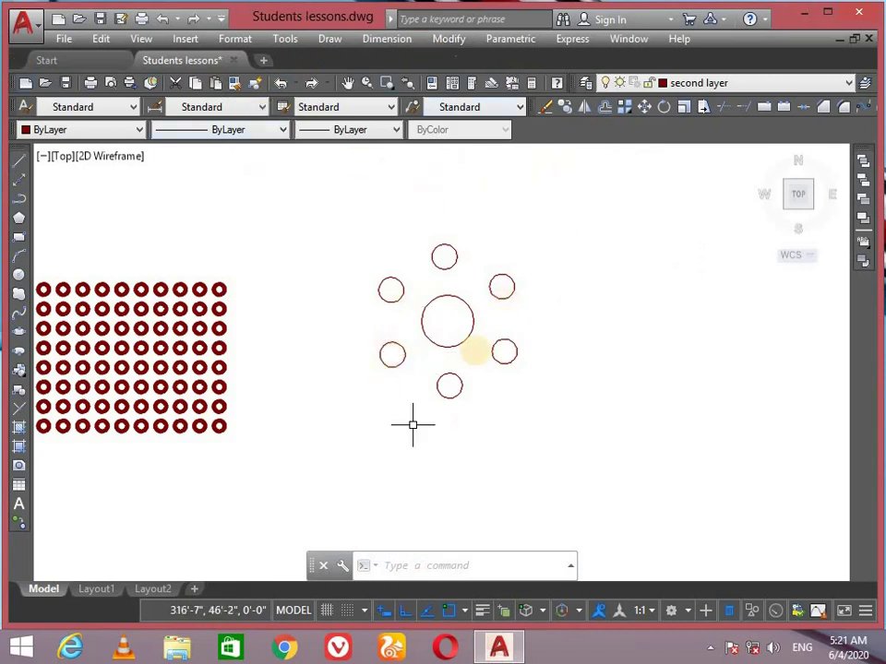
click(461, 39)
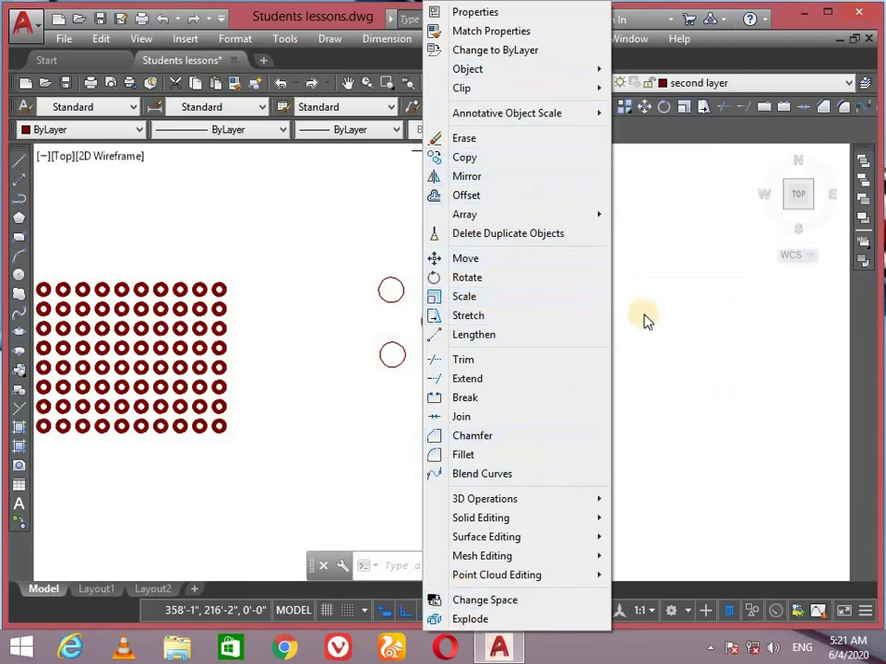
click(323, 289)
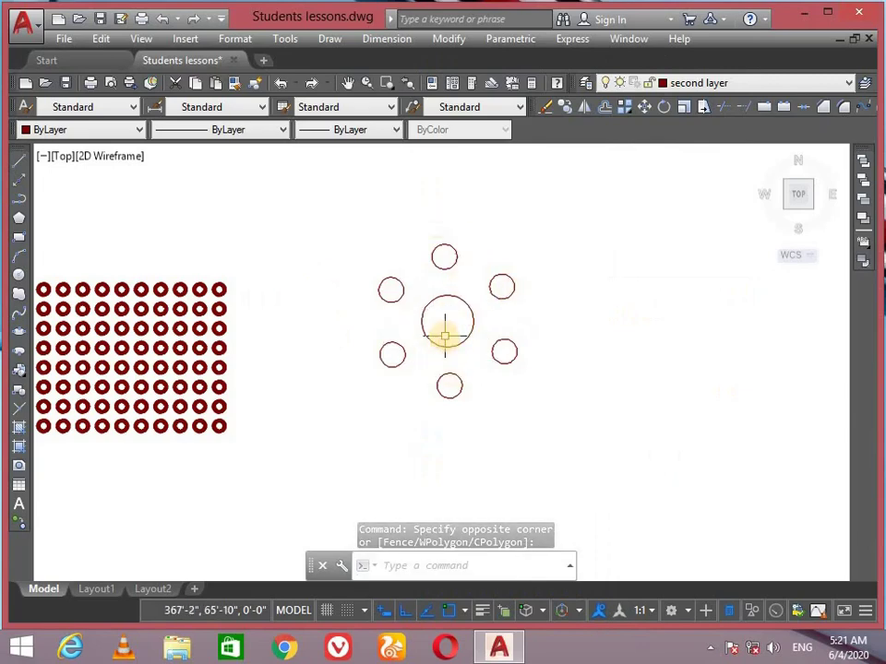
click(425, 381)
click(473, 357)
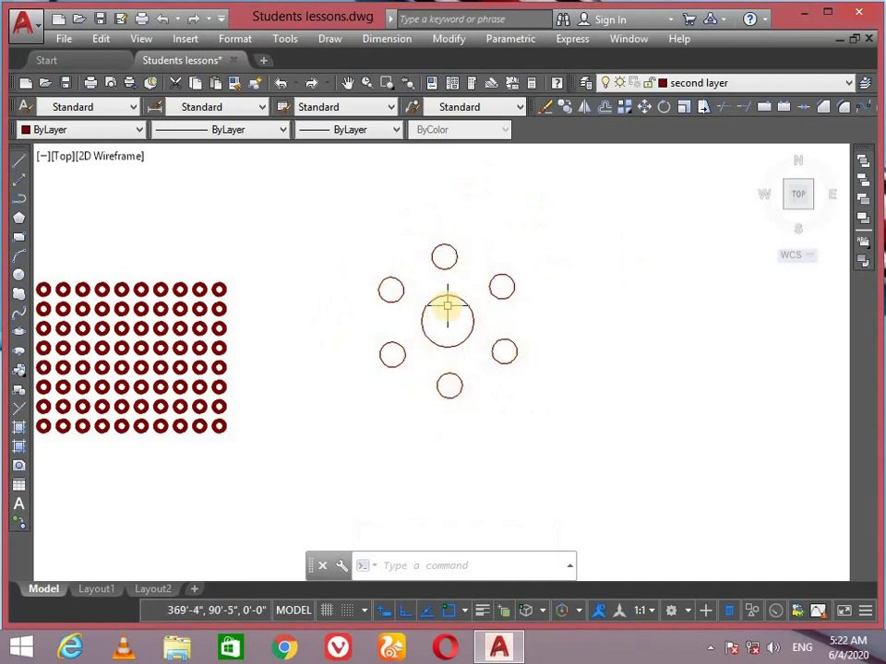
scroll(415, 304, down, 2)
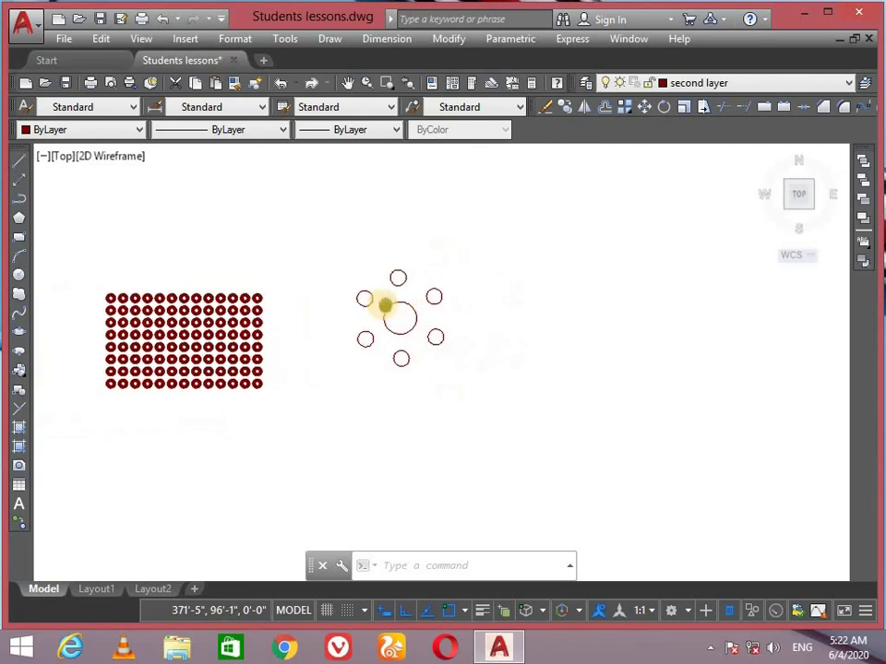
scroll(306, 307, up, 1)
scroll(350, 322, up, 2)
mouse_move(375, 339)
middle_down()
mouse_move(292, 353)
mouse_move(211, 336)
middle_up()
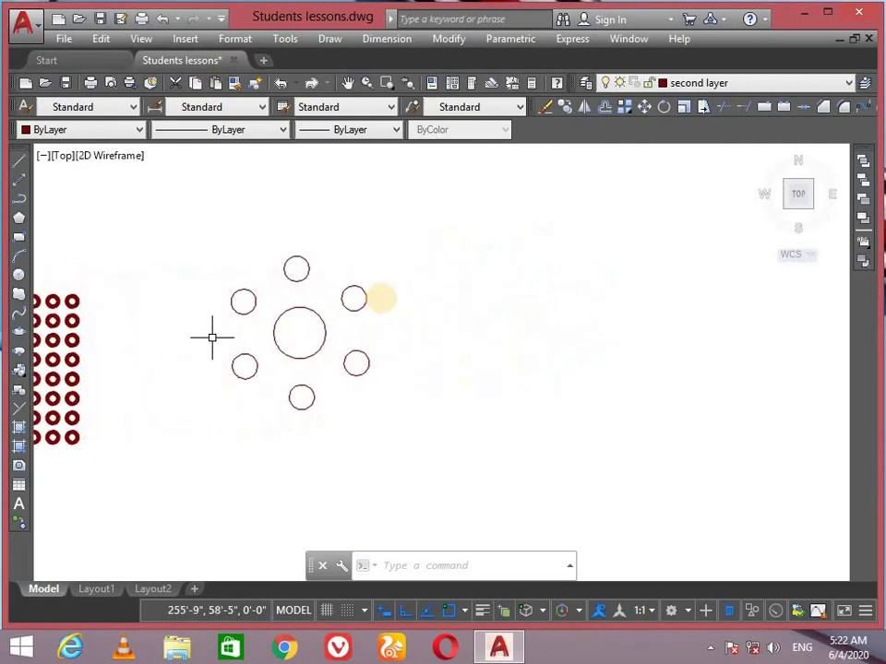
middle_drag(375, 313, 350, 348)
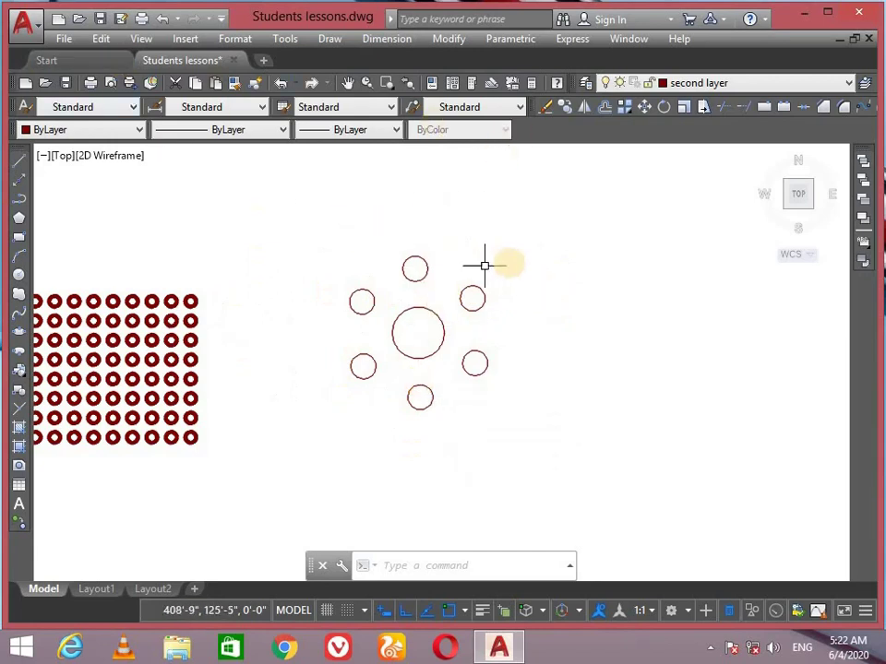
scroll(503, 261, down, 2)
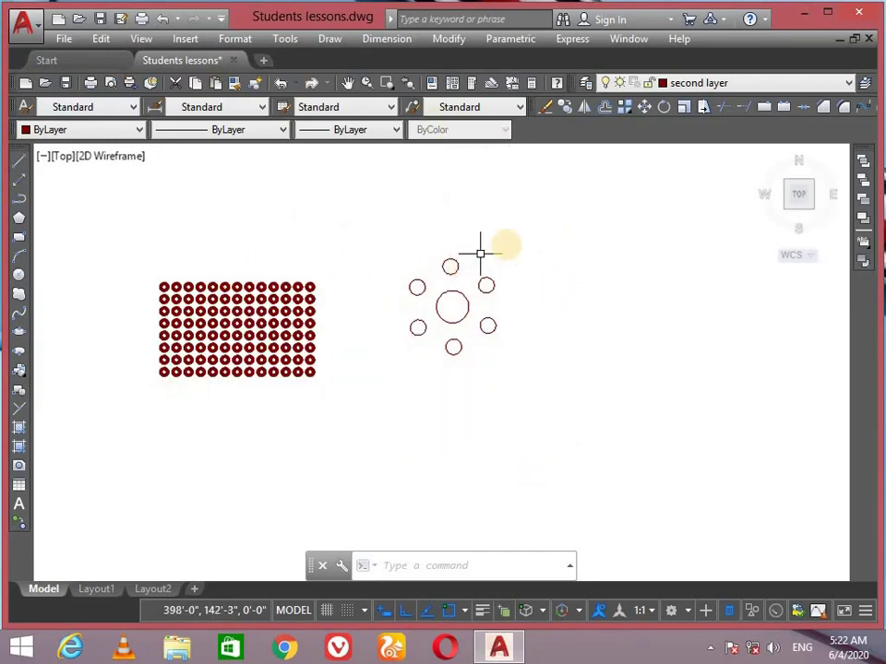
scroll(443, 303, up, 3)
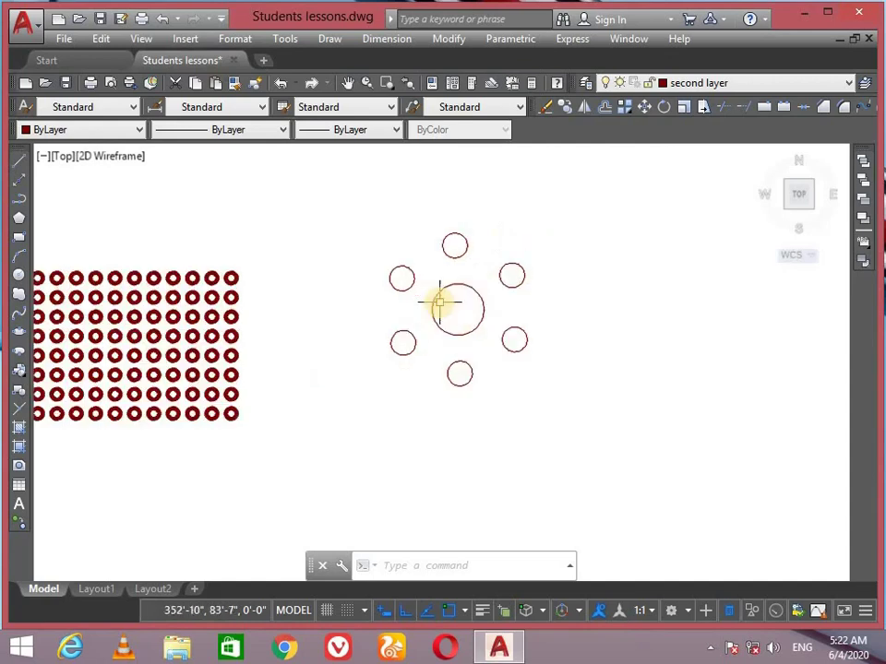
scroll(475, 291, up, 2)
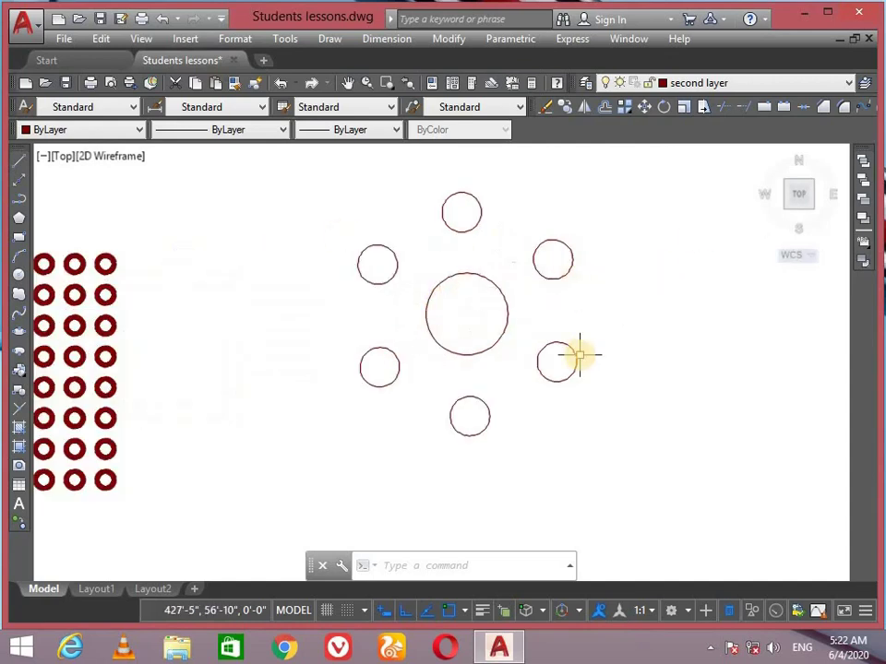
scroll(538, 268, down, 2)
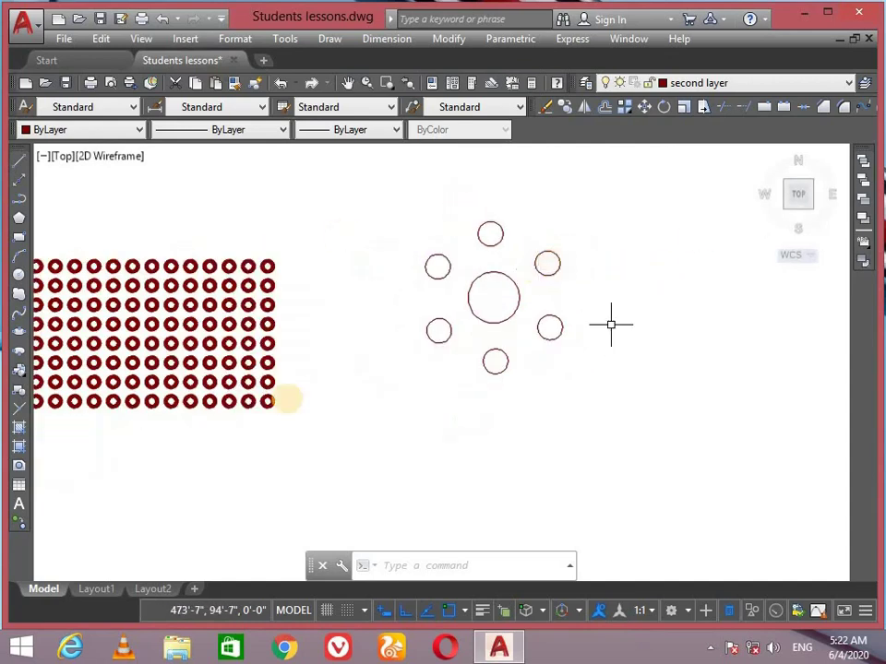
mouse_move(487, 342)
middle_down()
mouse_move(519, 326)
mouse_move(329, 346)
mouse_move(326, 320)
mouse_move(235, 326)
middle_up()
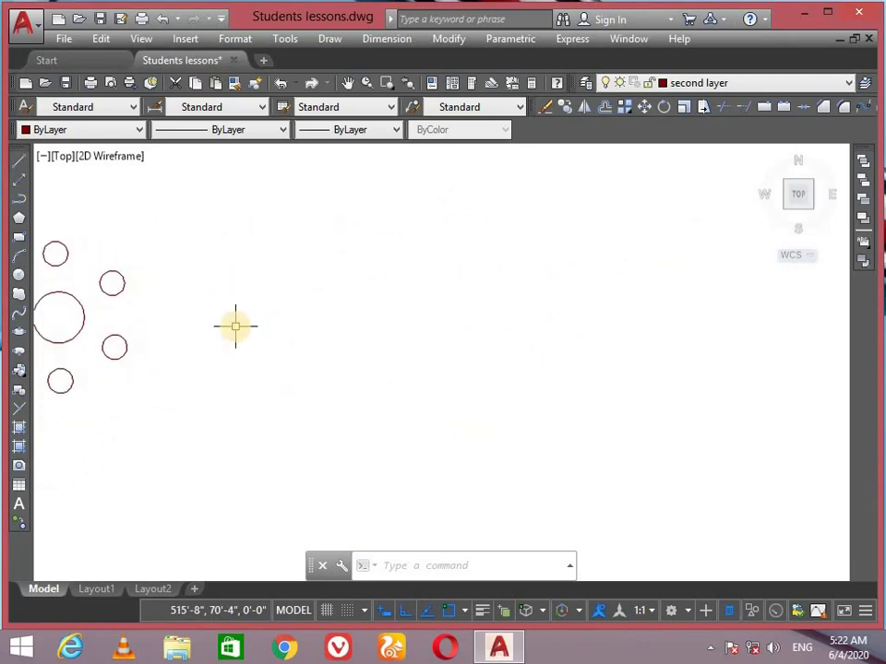
Draw a 100' horizontal line starting to the right of the circles
text(l)
key(Return)
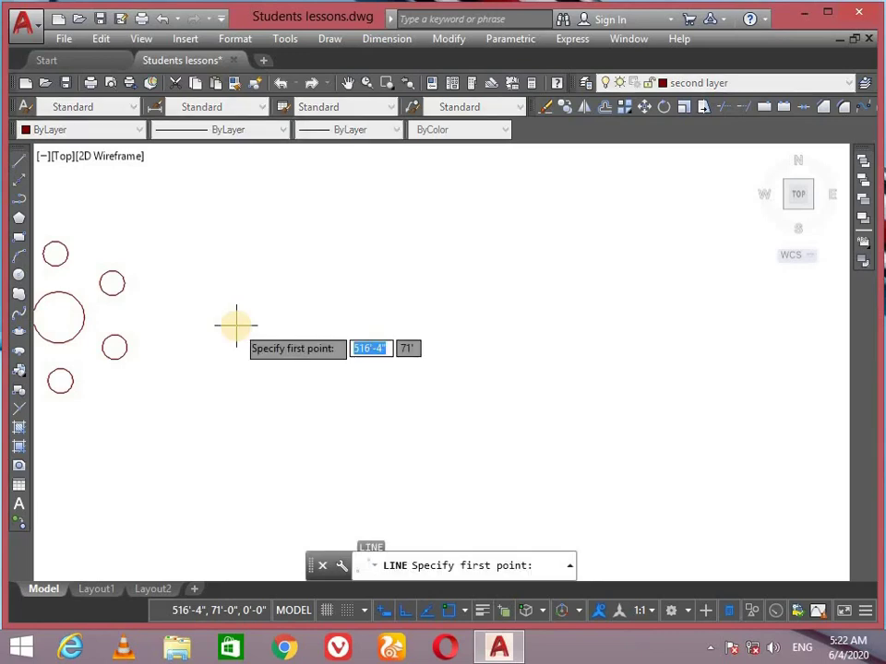
click(264, 326)
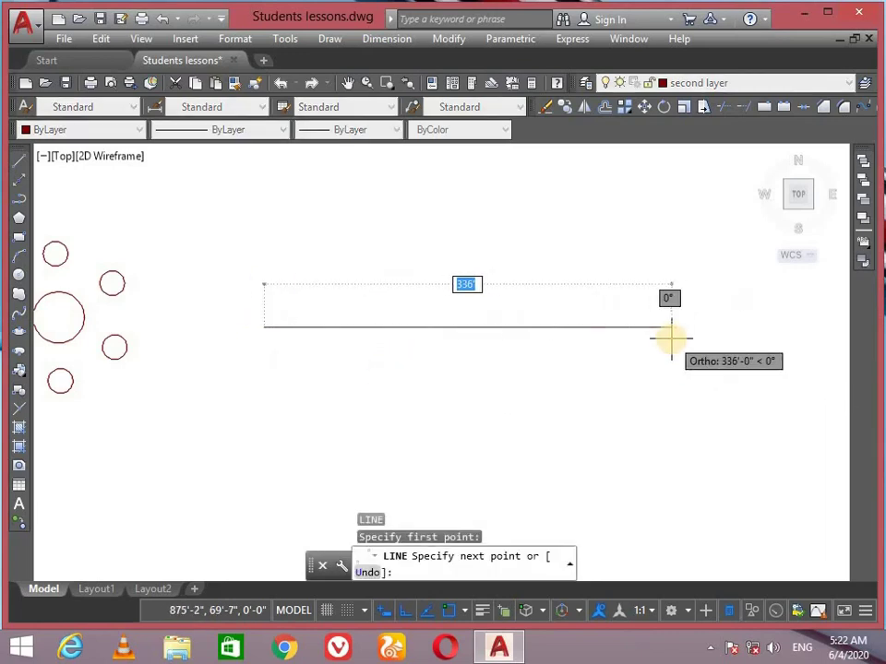
text(100)
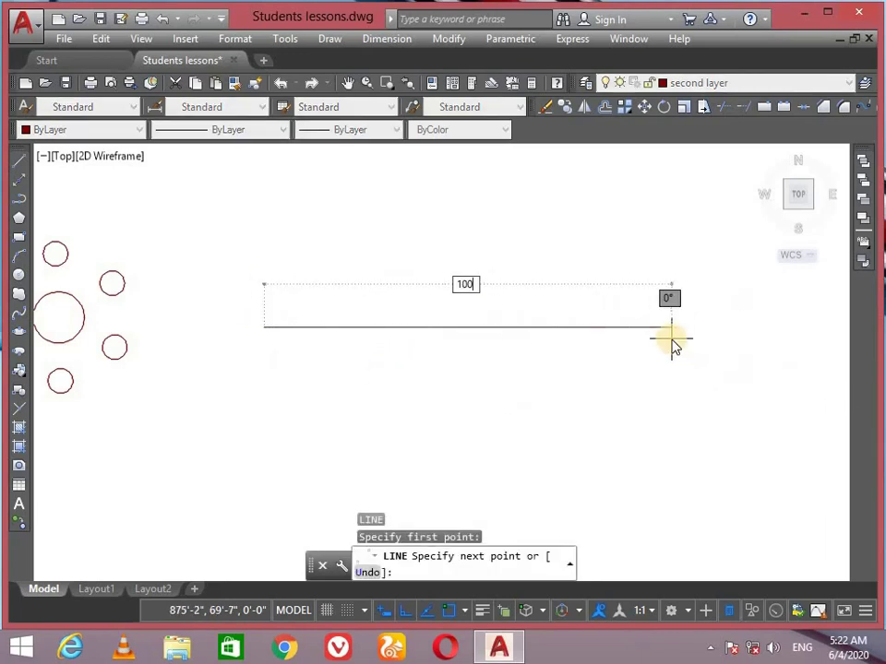
key(Return)
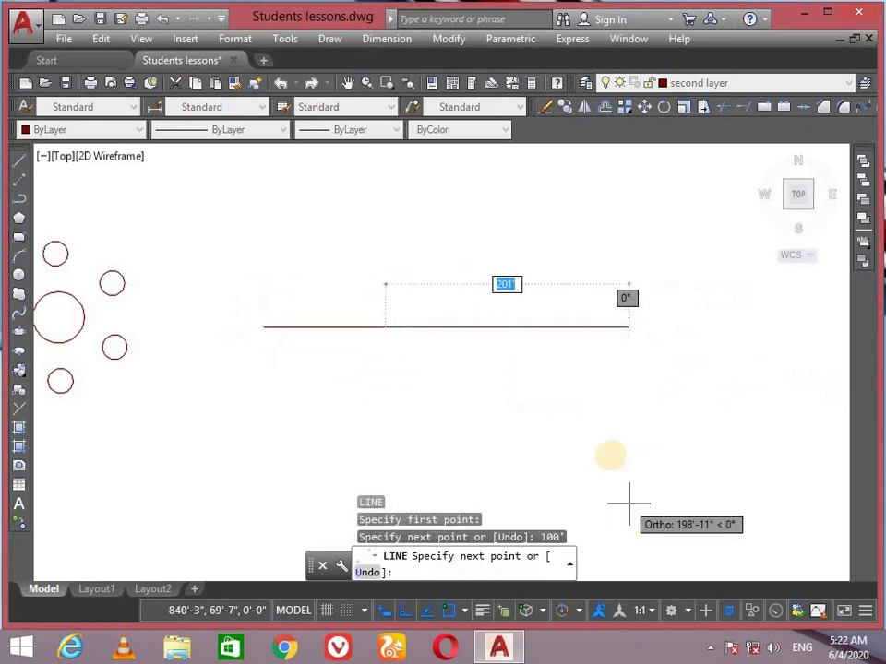
key(Return)
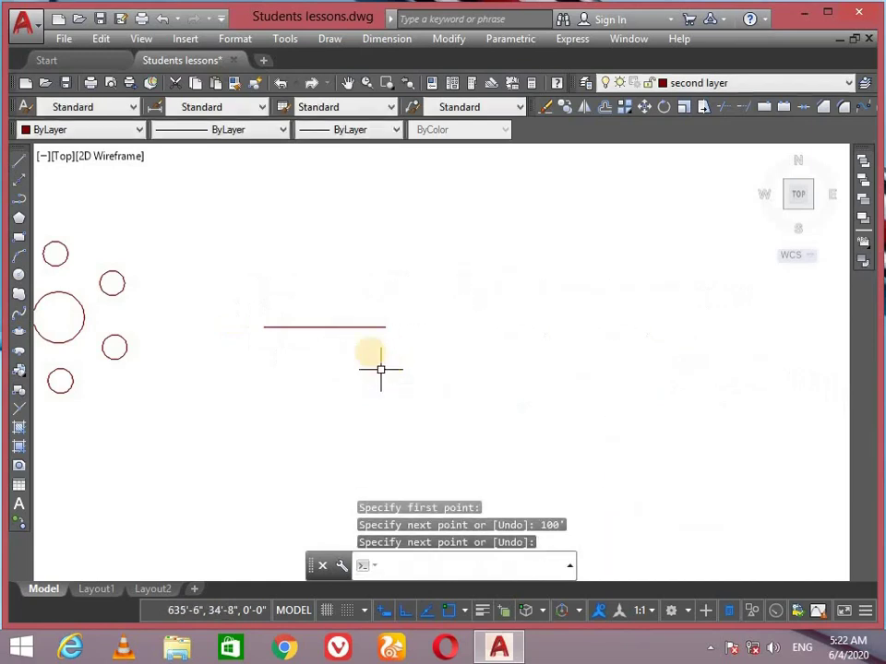
Select the new line to confirm its 100' length in Quick Properties, then deselect it
scroll(300, 302, up, 2)
scroll(300, 302, up, 2)
click(382, 371)
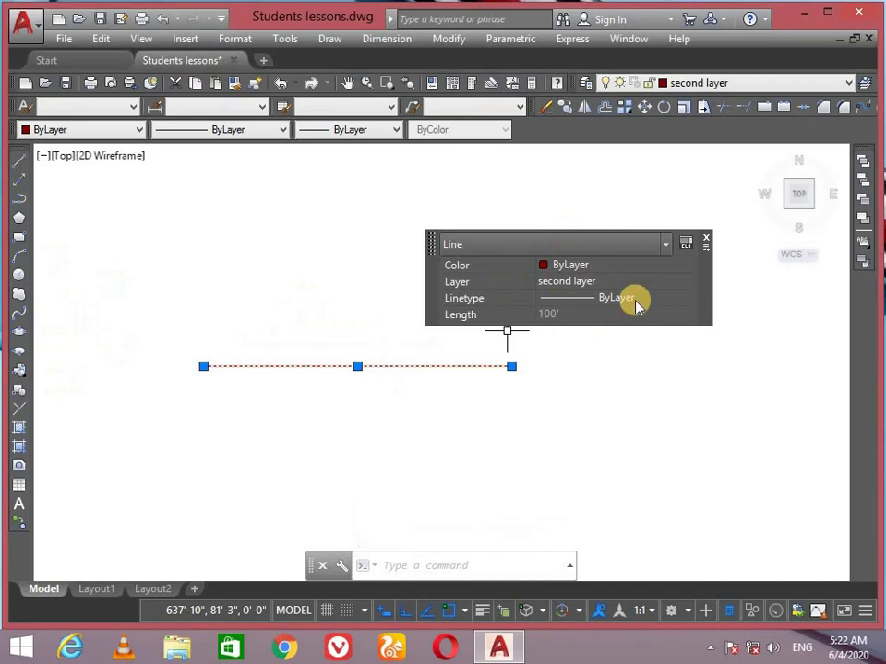
click(706, 241)
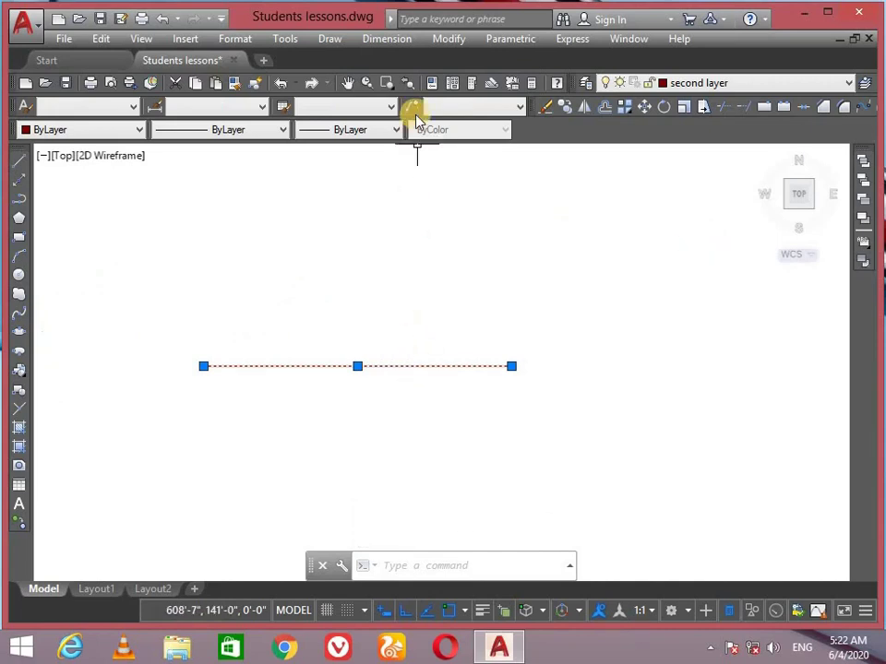
key(Escape)
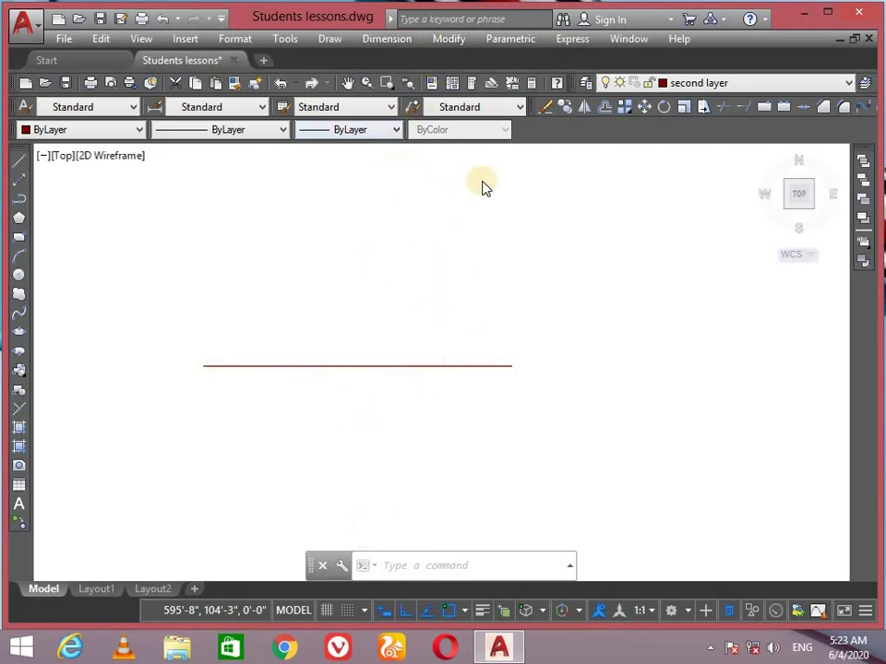
Launch Scale from the Modify menu, clearing an accidental selection window
click(457, 43)
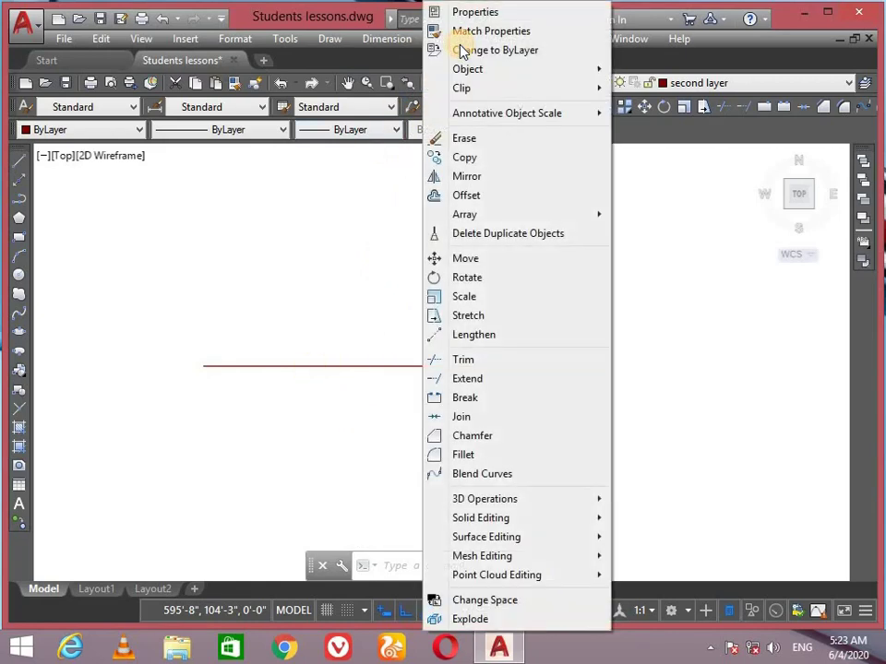
click(526, 303)
click(303, 288)
key(Escape)
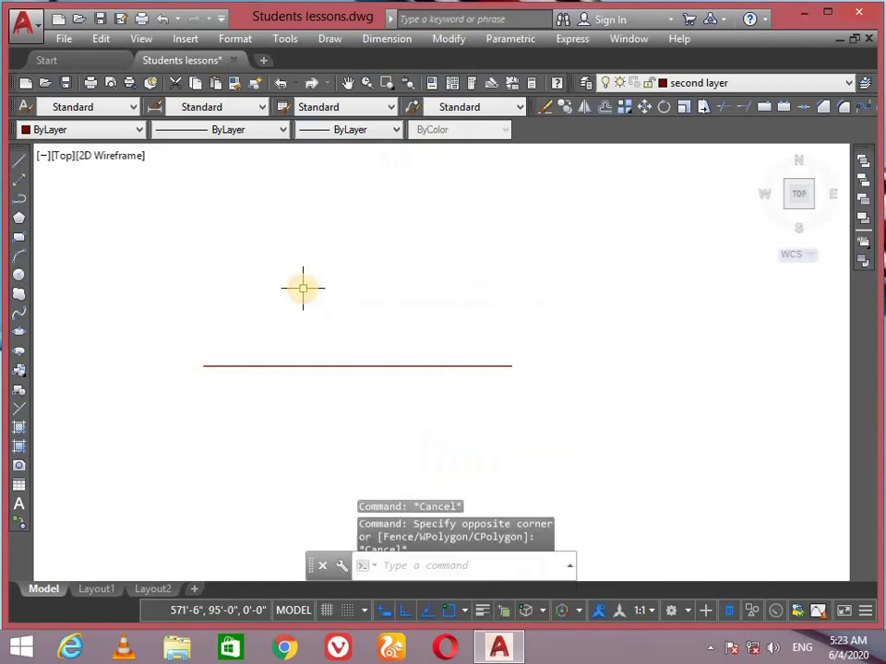
click(302, 288)
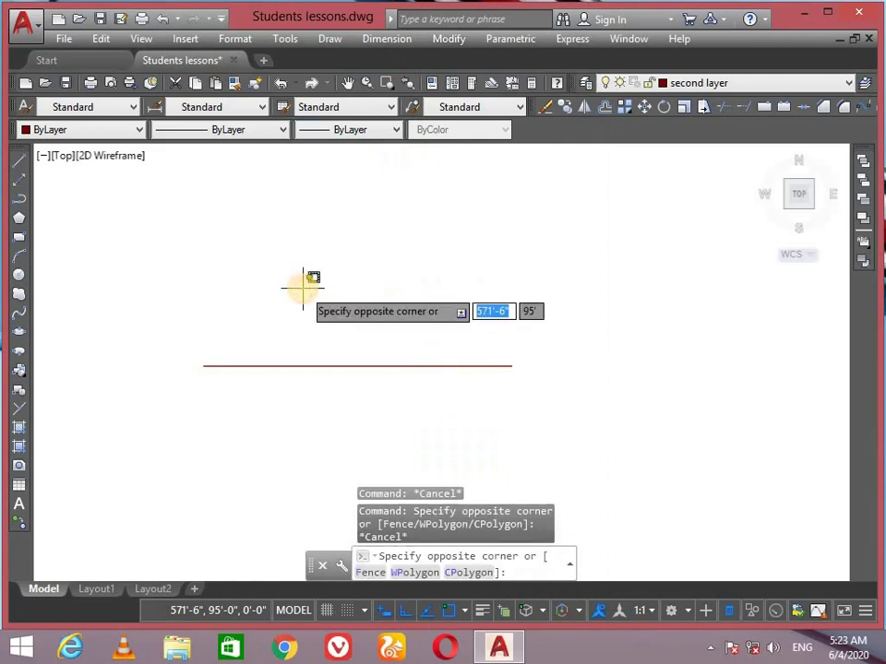
text(c)
key(Return)
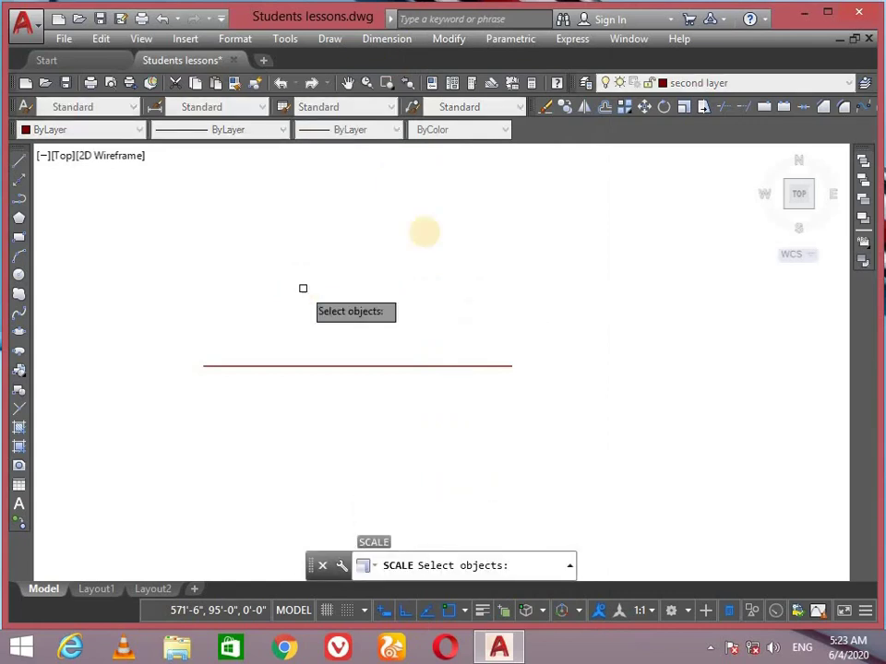
Scale the 100' red line by a factor of 2 about a point on it, making it 200'
click(475, 367)
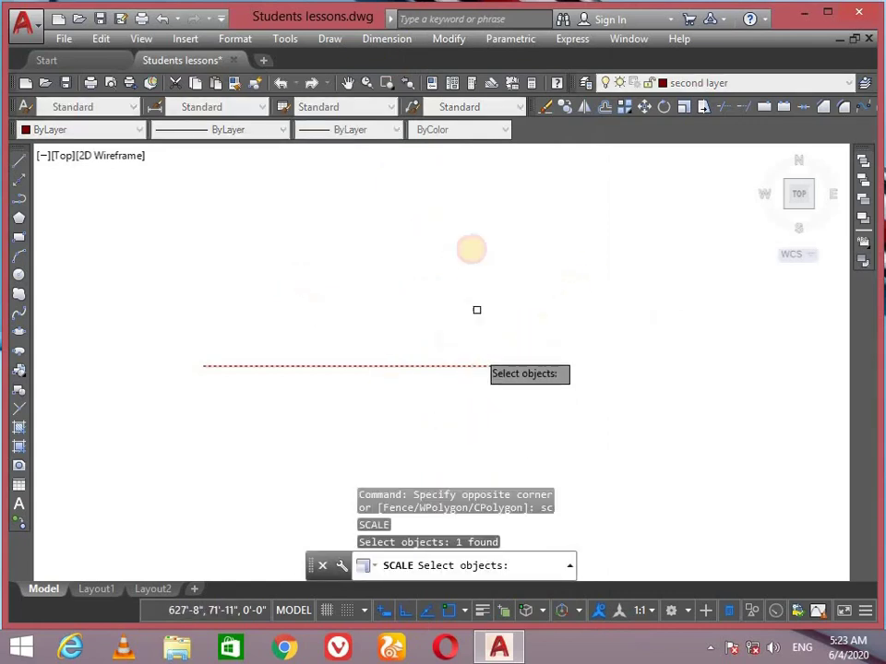
key(Return)
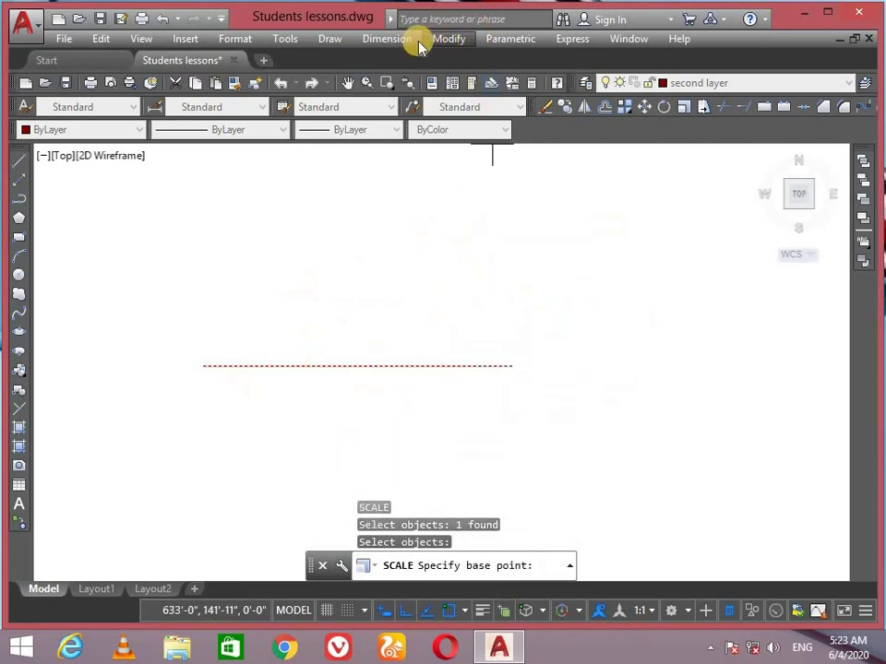
click(355, 367)
click(355, 367)
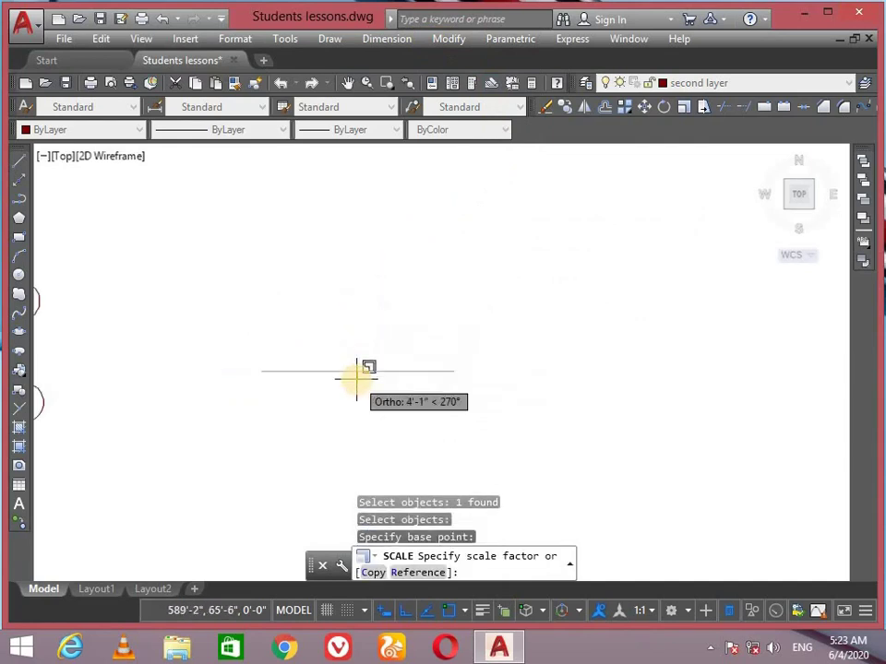
scroll(355, 369, down, 2)
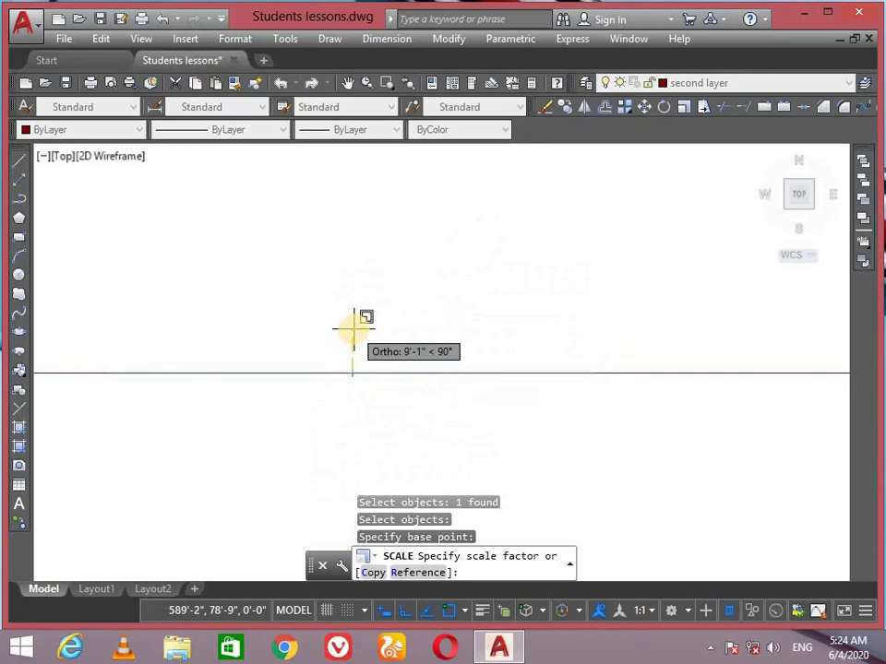
text(2)
key(Return)
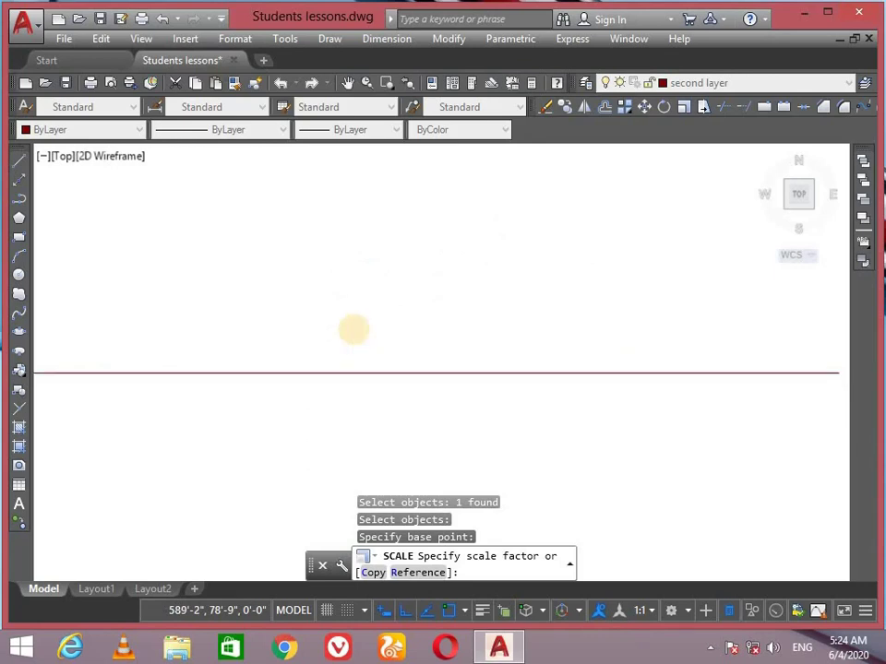
scroll(406, 407, down, 2)
scroll(452, 376, down, 2)
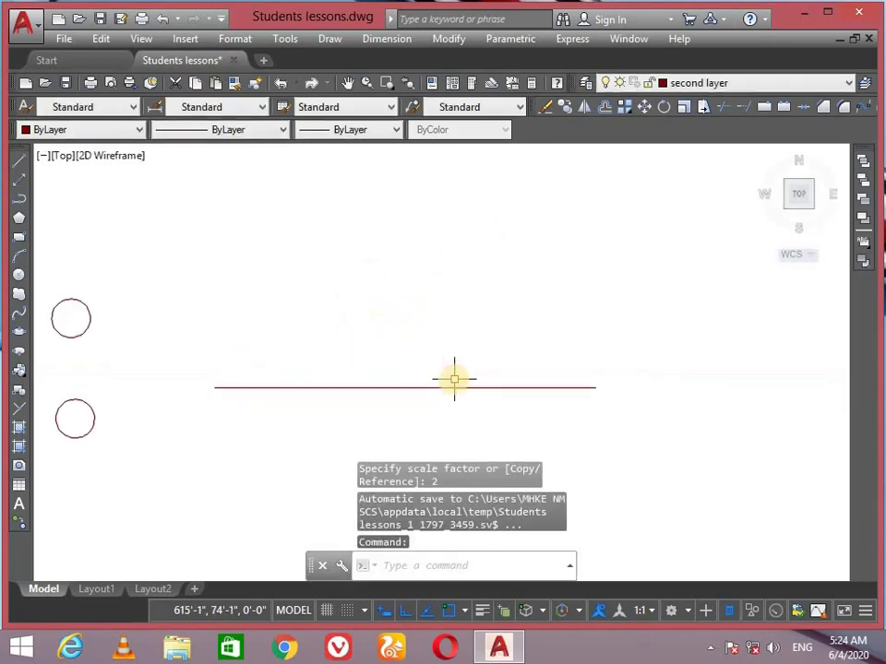
Check the red line's 200' length in Quick Properties and centre it in view
click(404, 388)
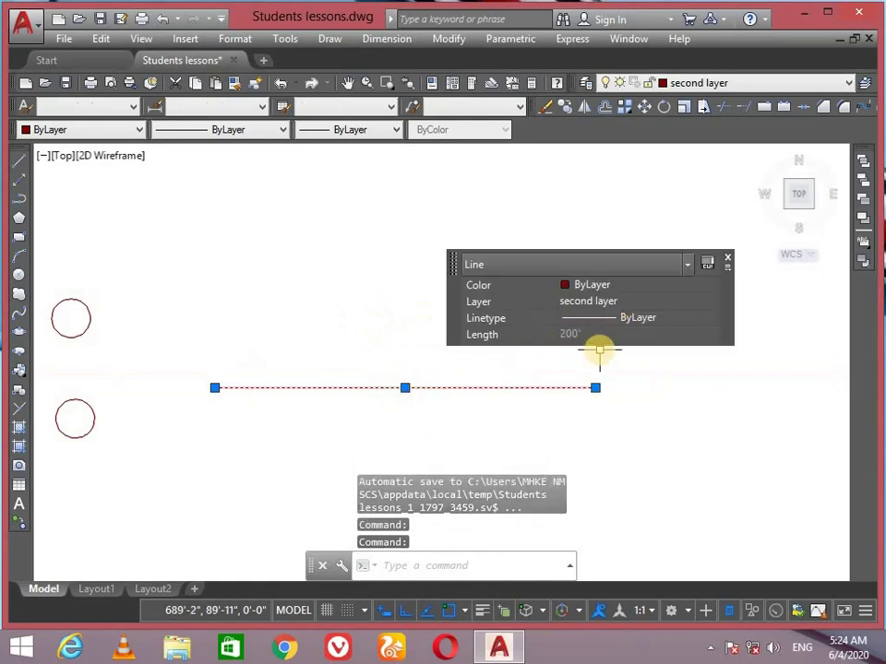
click(727, 257)
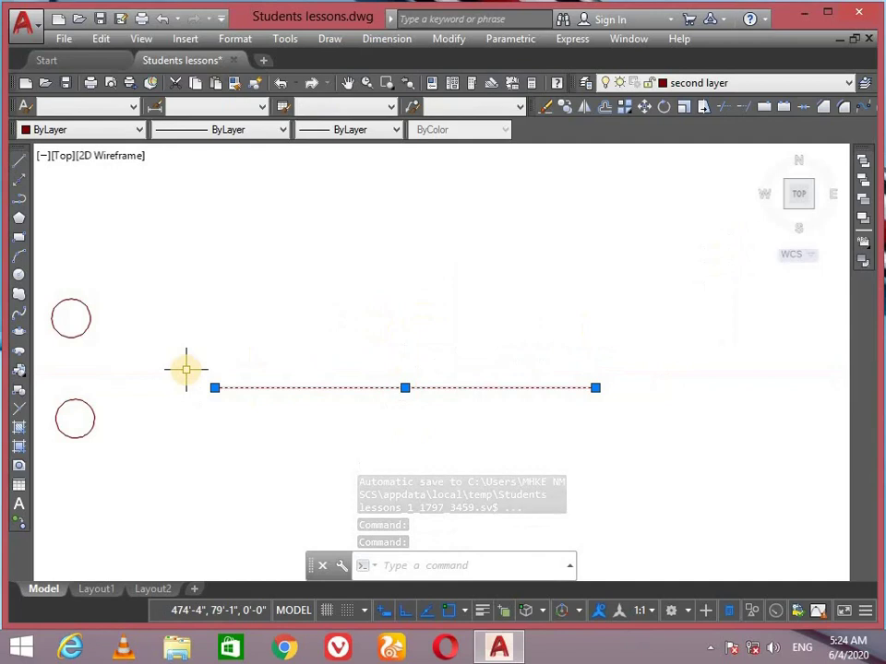
middle_drag(422, 382, 430, 336)
scroll(431, 334, up, 2)
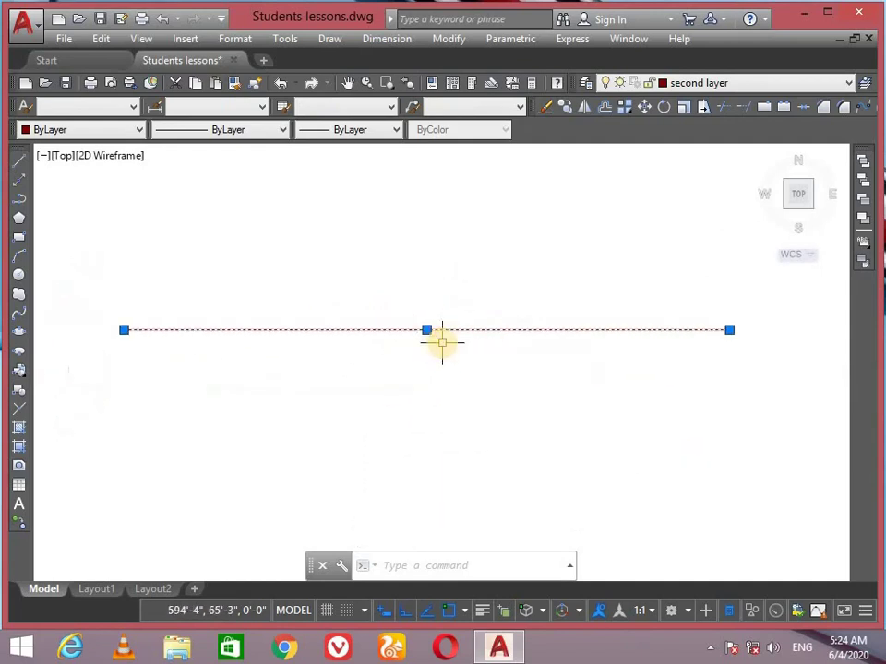
key(Escape)
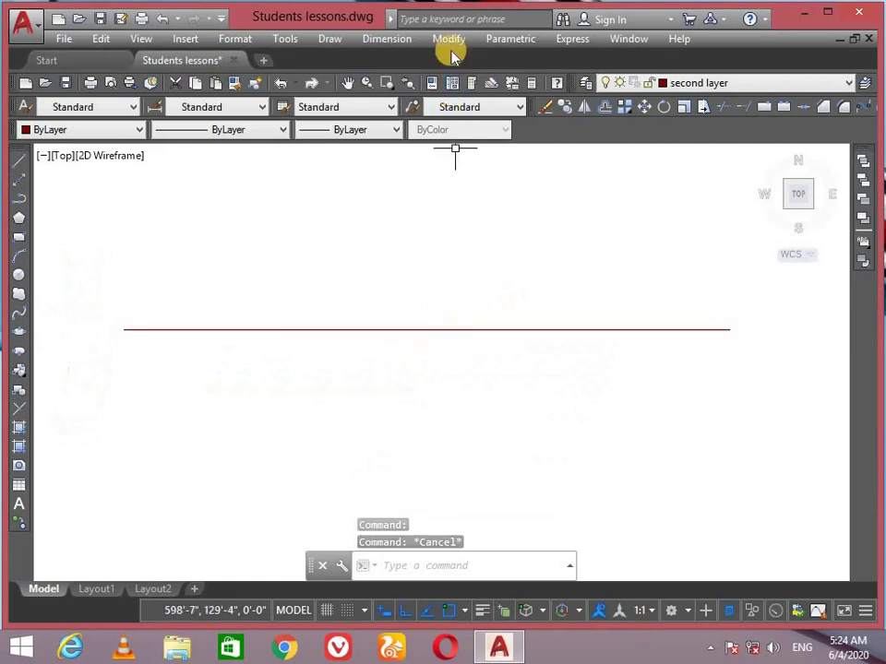
Scale the red line by 0.5 about its midpoint, then reselect it to verify 100'
click(449, 39)
click(496, 296)
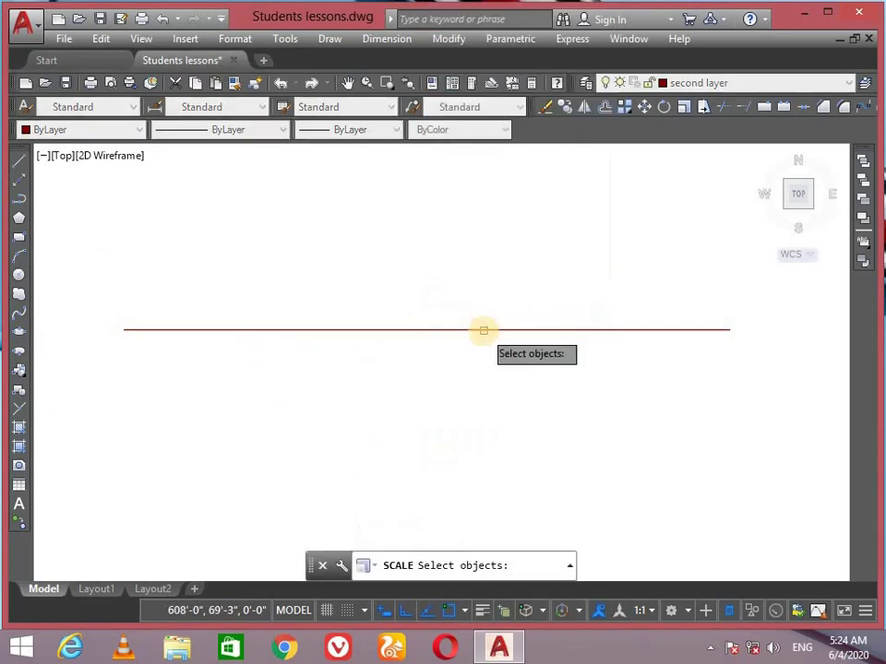
click(482, 330)
key(Return)
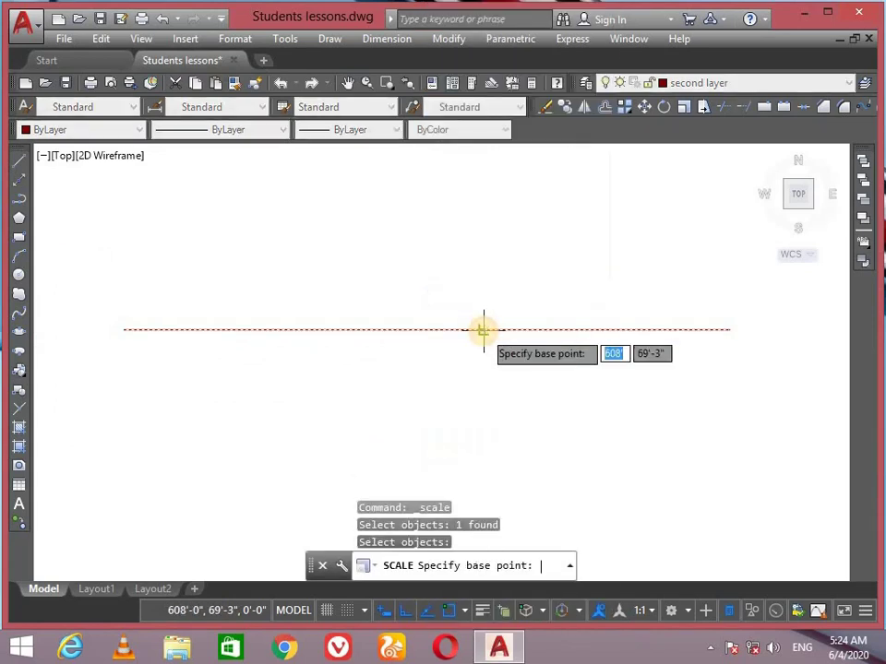
click(432, 330)
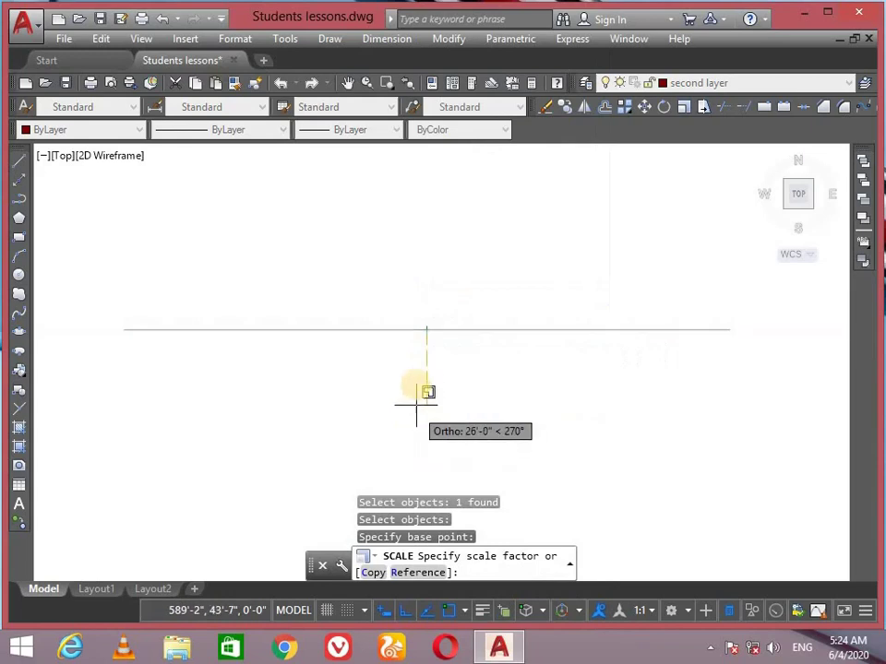
text(0.5)
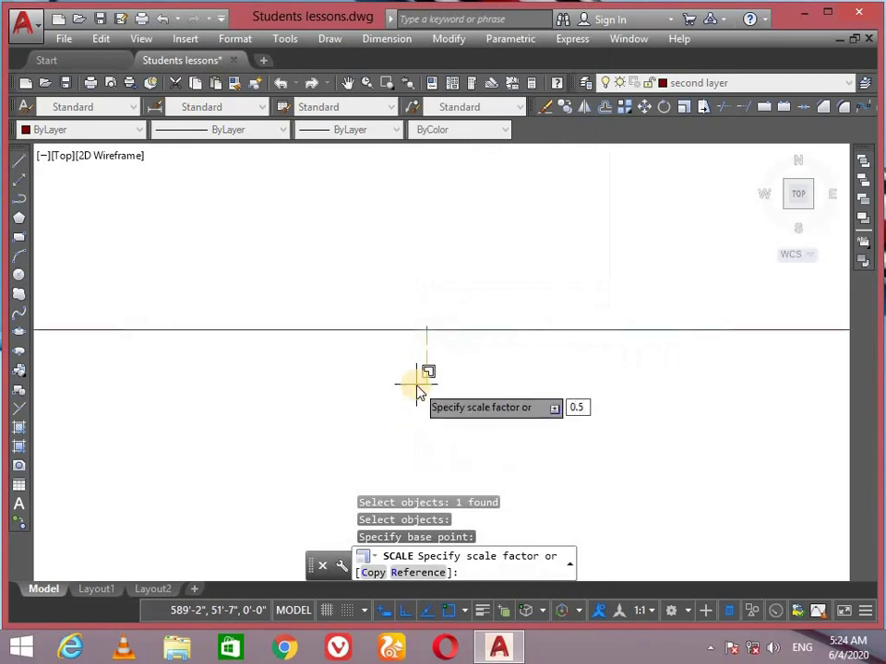
key(Return)
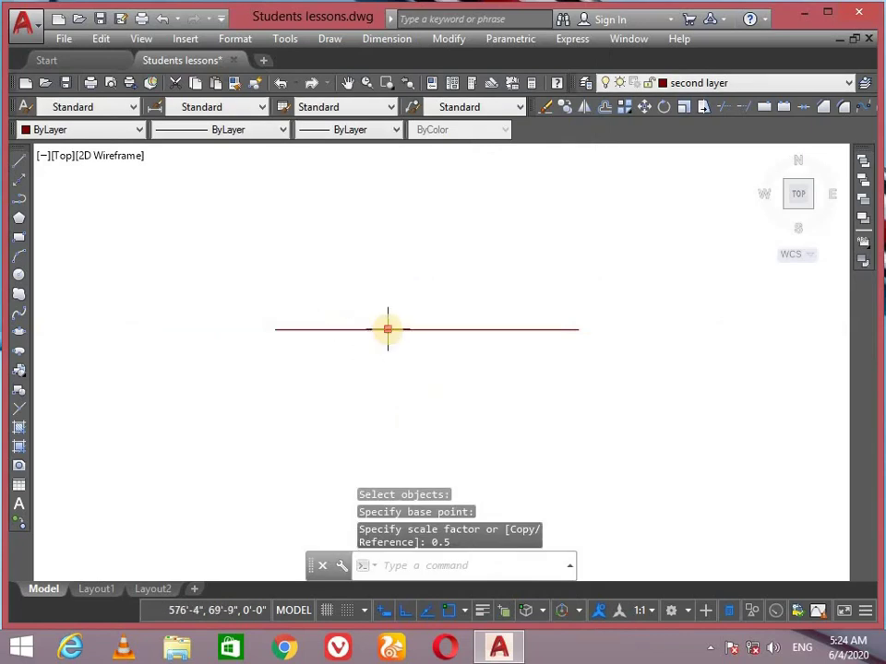
click(387, 329)
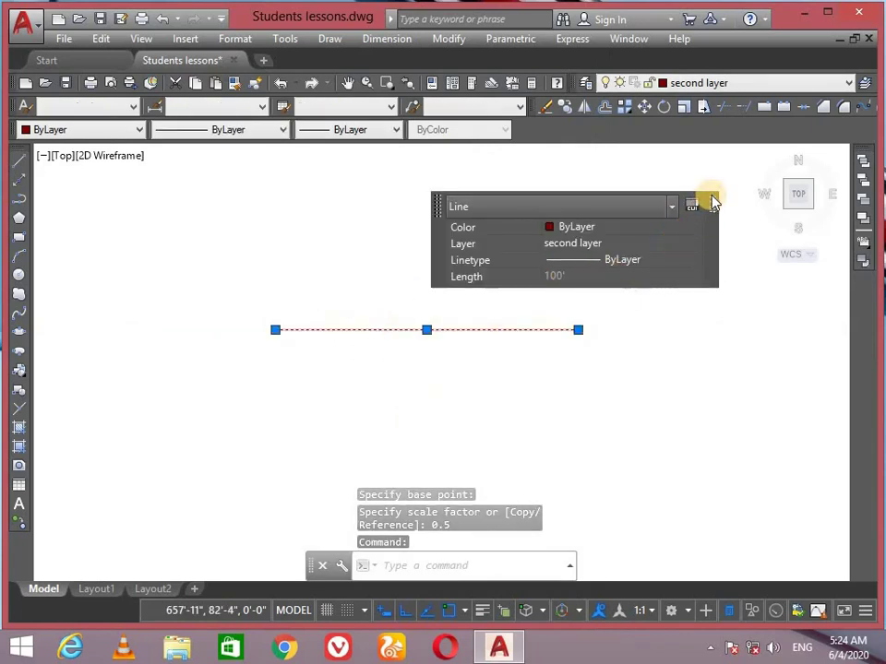
click(712, 202)
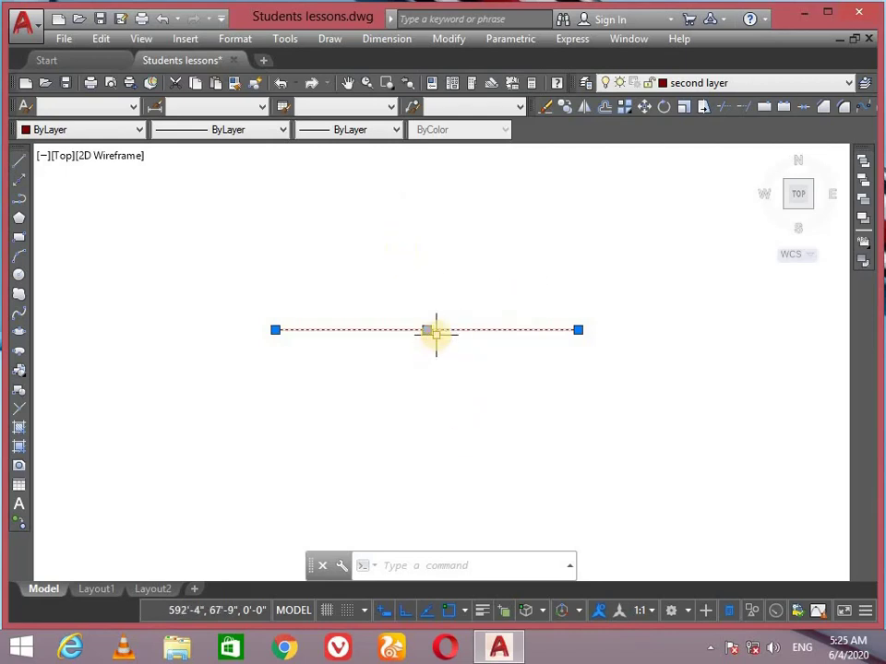
click(436, 328)
click(417, 392)
click(349, 382)
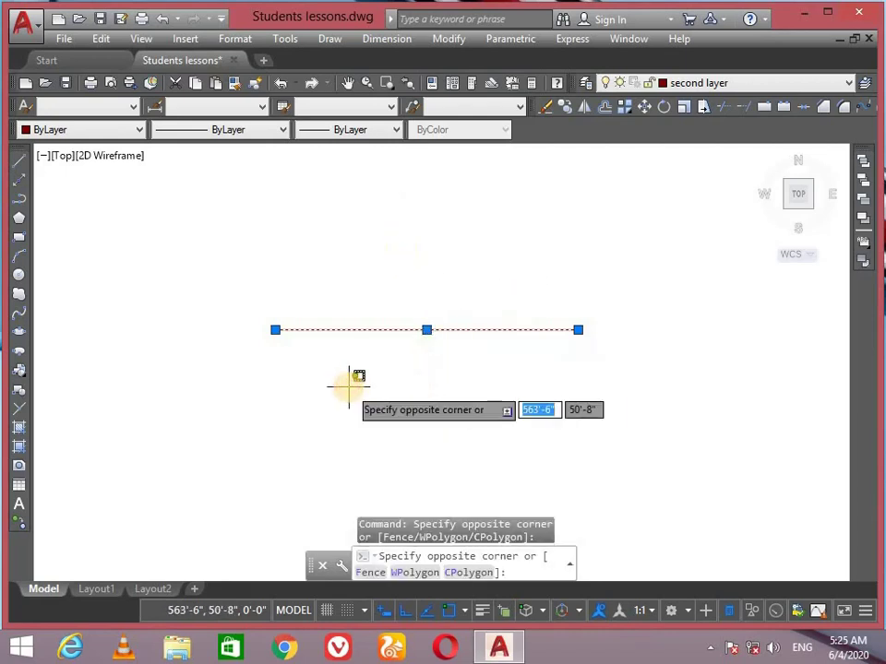
key(Escape)
key(Escape)
click(481, 264)
click(414, 346)
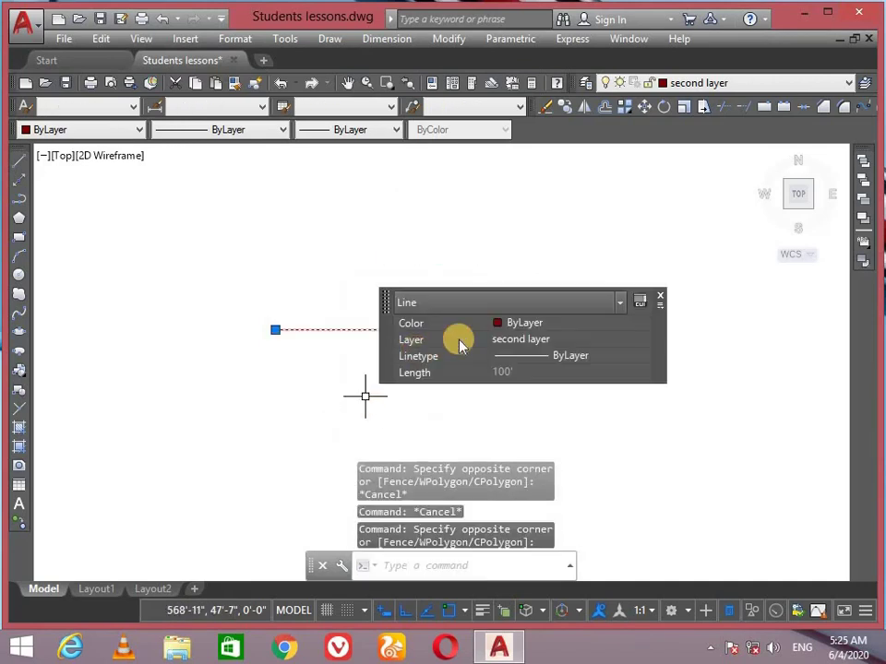
click(661, 296)
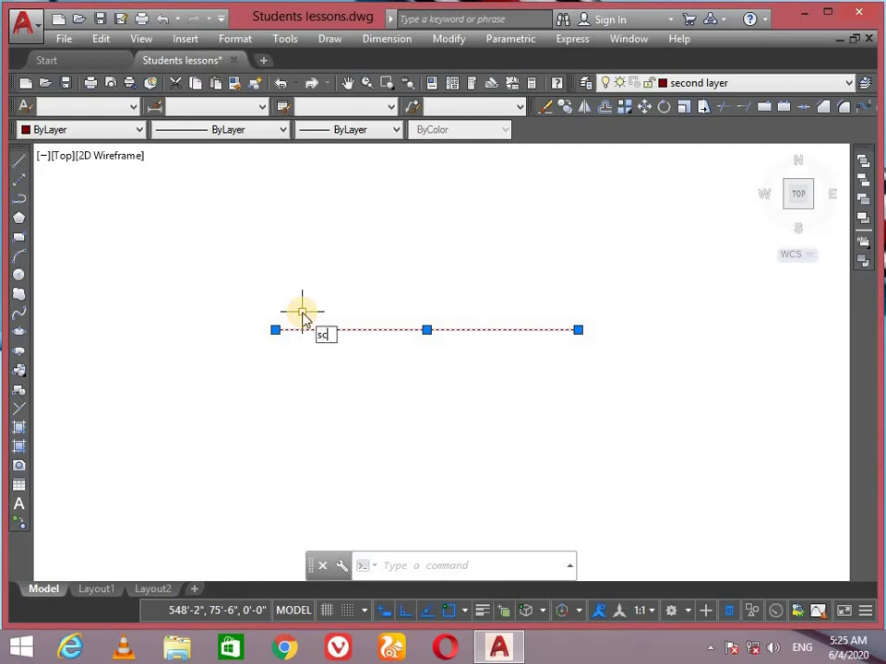
Scale the red line by 0.8 about its midpoint to 80', then reselect it to check
key(Return)
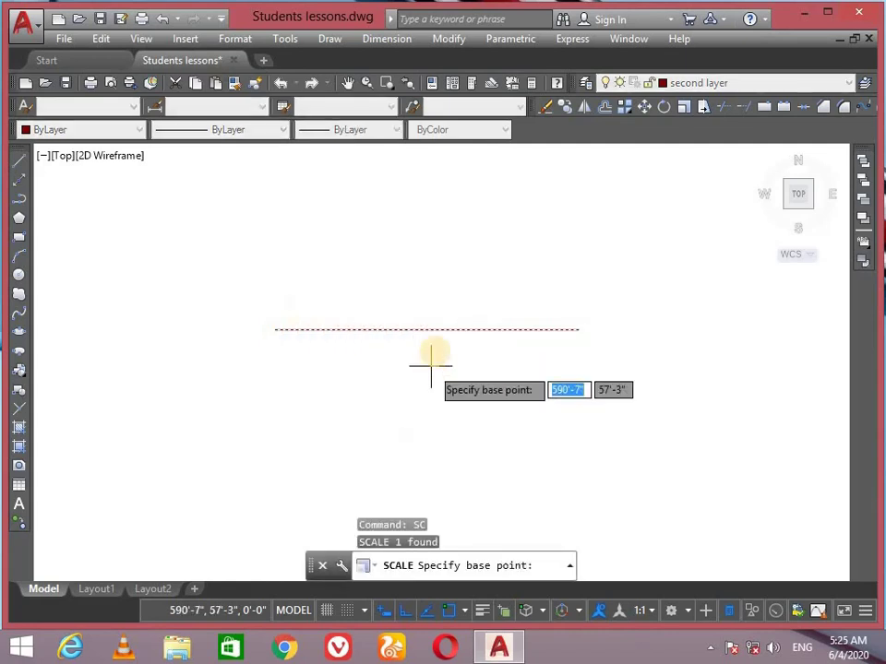
click(425, 329)
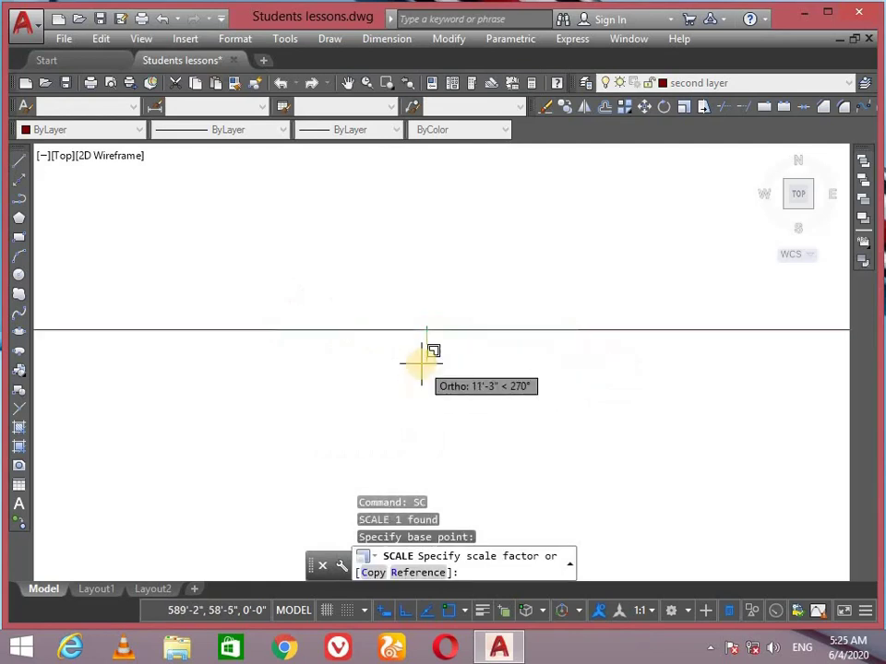
text(0.8)
key(Return)
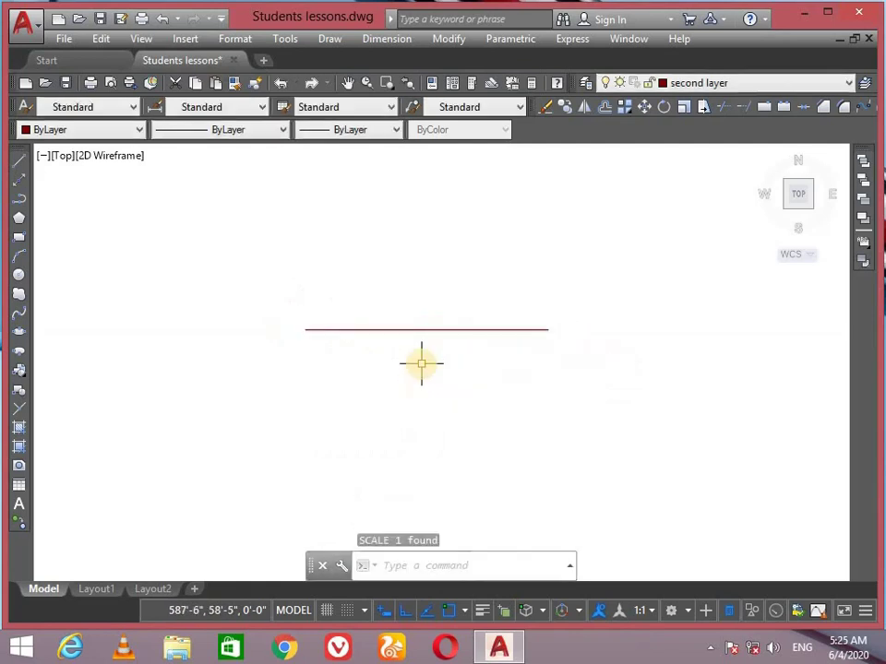
click(433, 330)
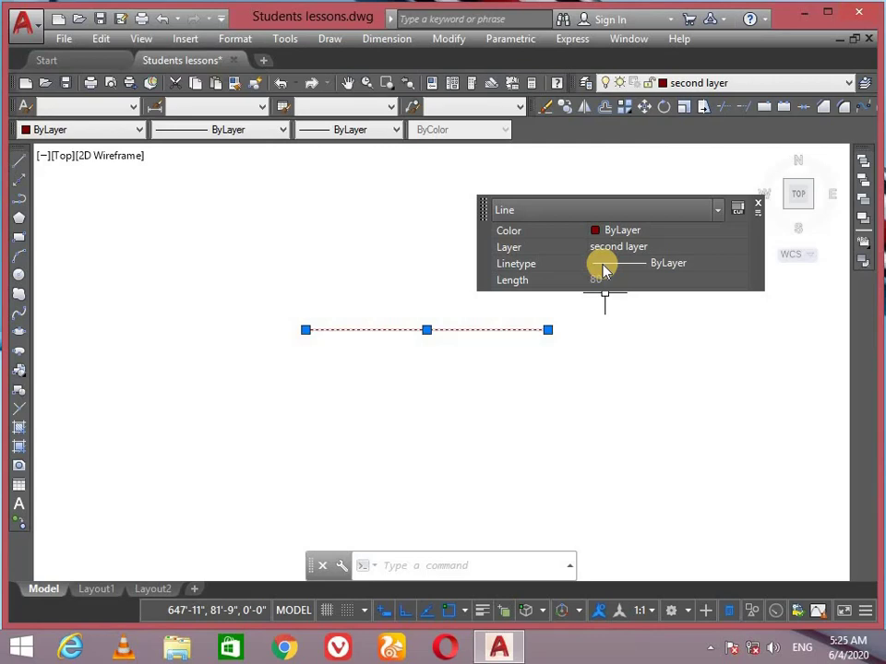
Erase the selected 80' red line
click(758, 205)
scroll(411, 327, down, 2)
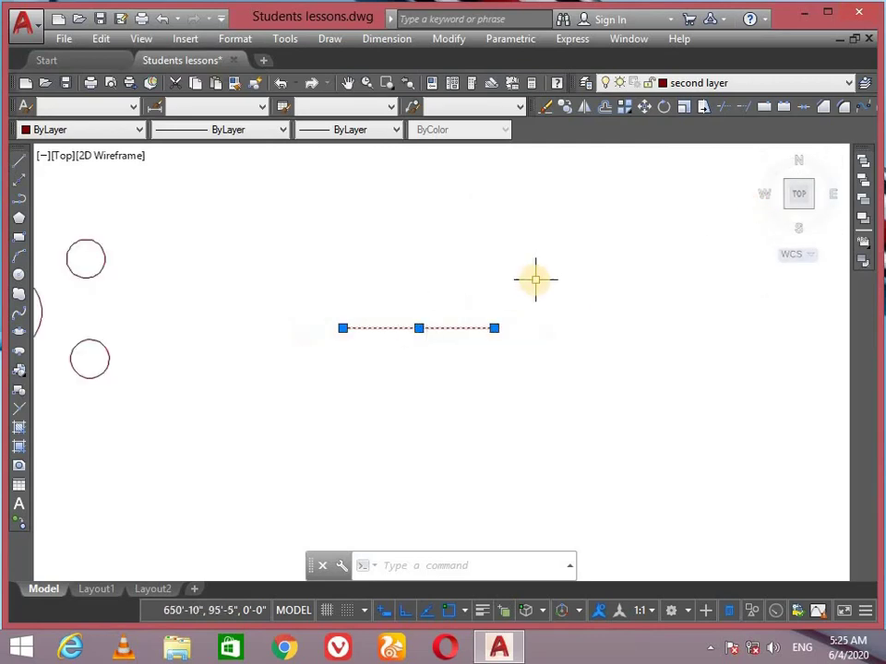
key(Delete)
Select the ring of circles to view their properties, then clear the selection
middle_drag(204, 237, 402, 240)
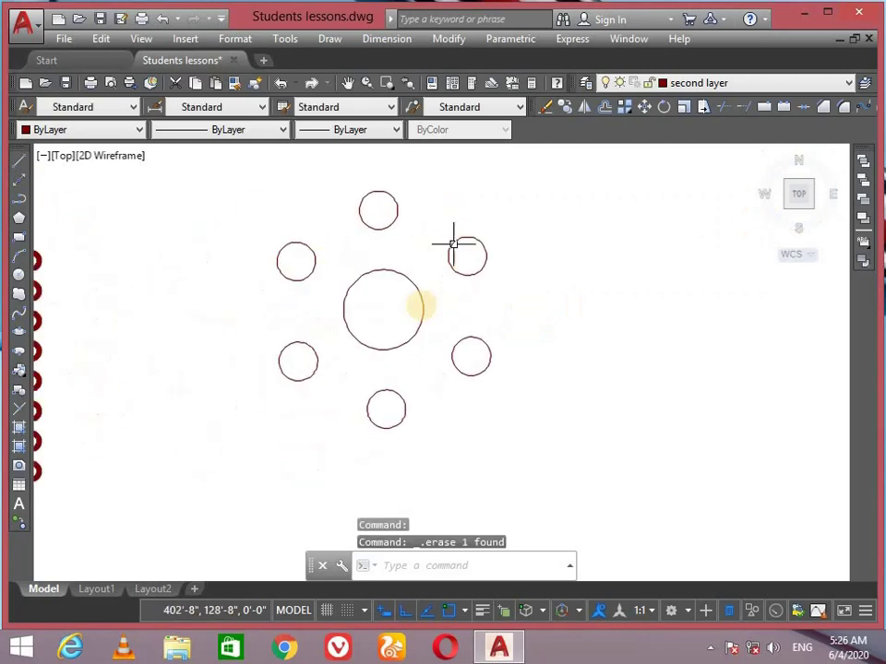
scroll(361, 354, down, 2)
click(480, 233)
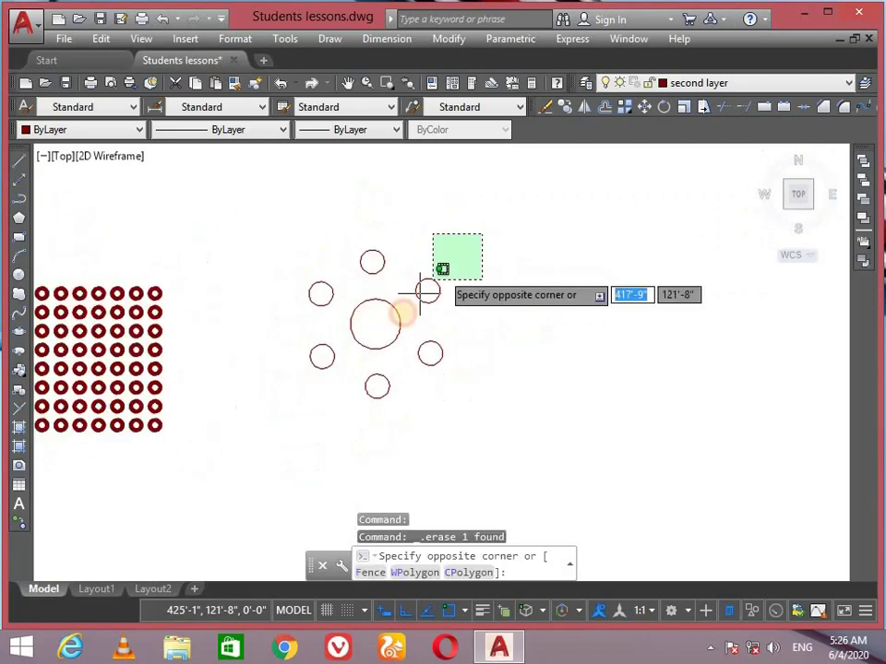
click(291, 415)
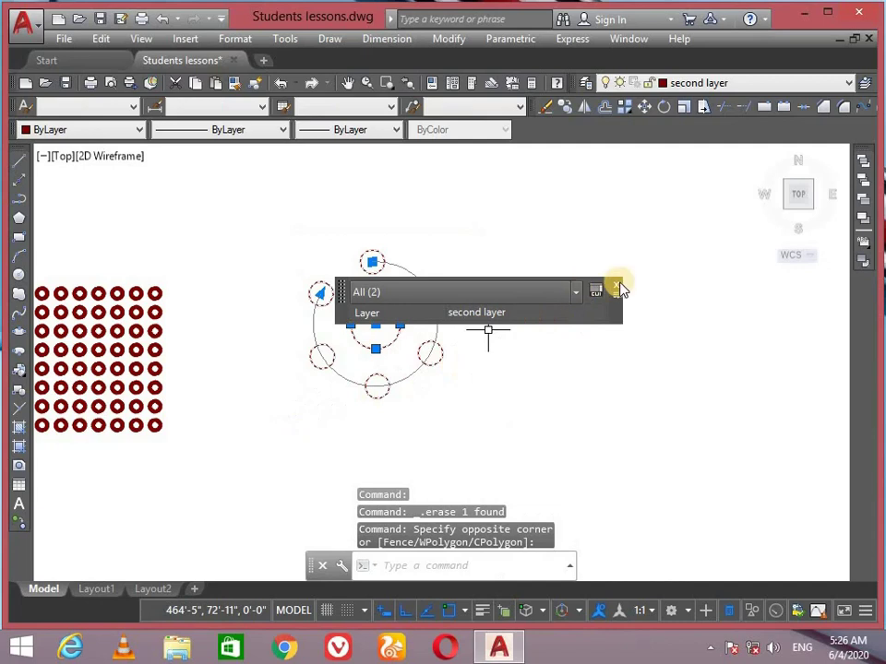
click(619, 289)
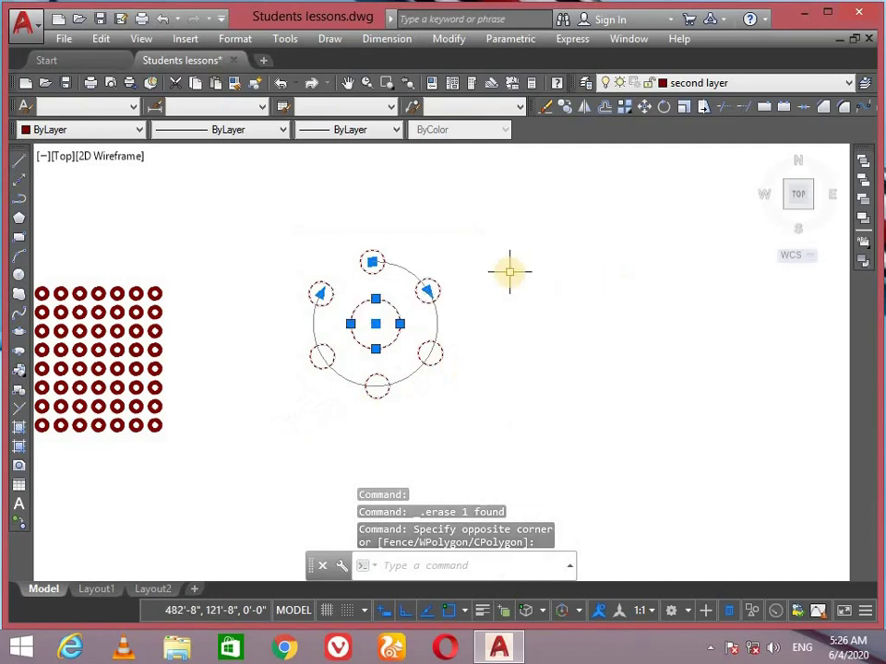
key(Escape)
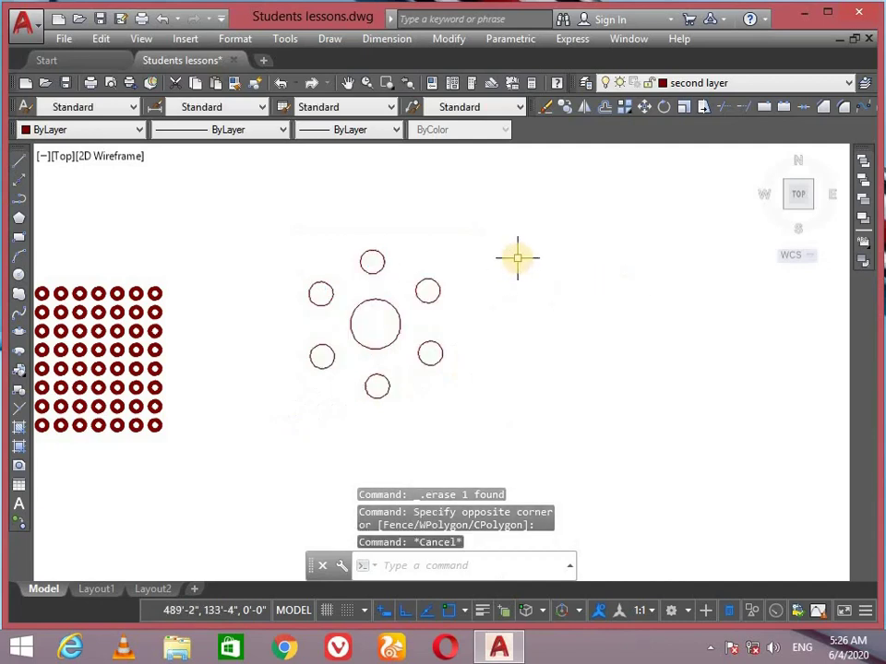
Add a 125'-3" linear dimension from the top to the bottom circle, left of the ring
text(dli)
key(Return)
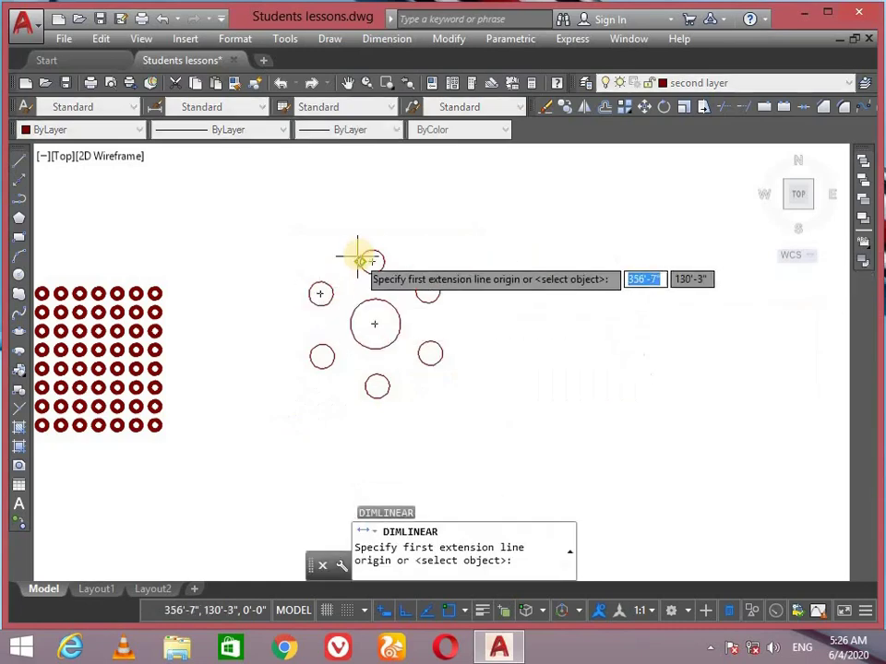
scroll(369, 247, up, 2)
click(378, 251)
middle_drag(387, 475, 366, 318)
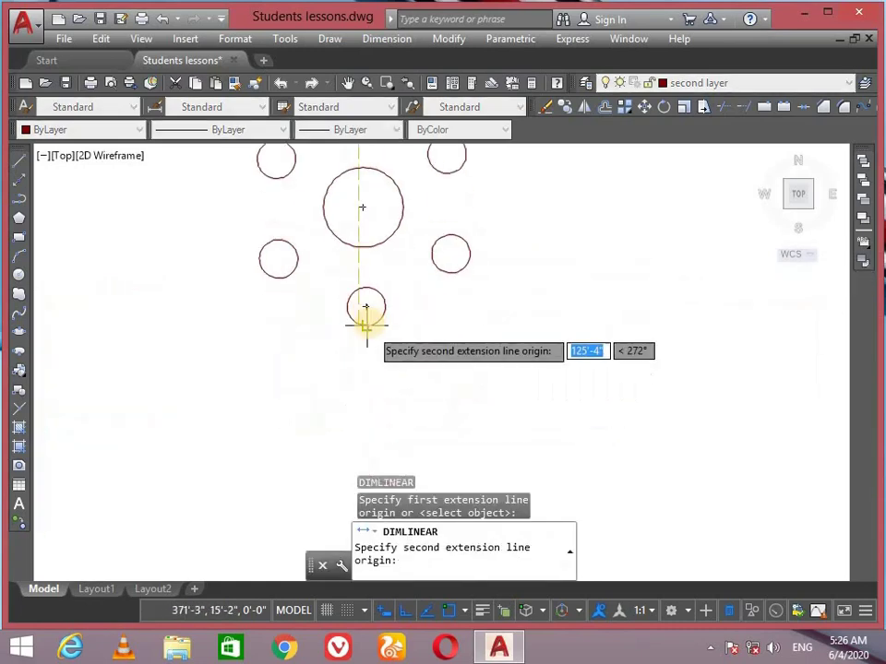
click(366, 325)
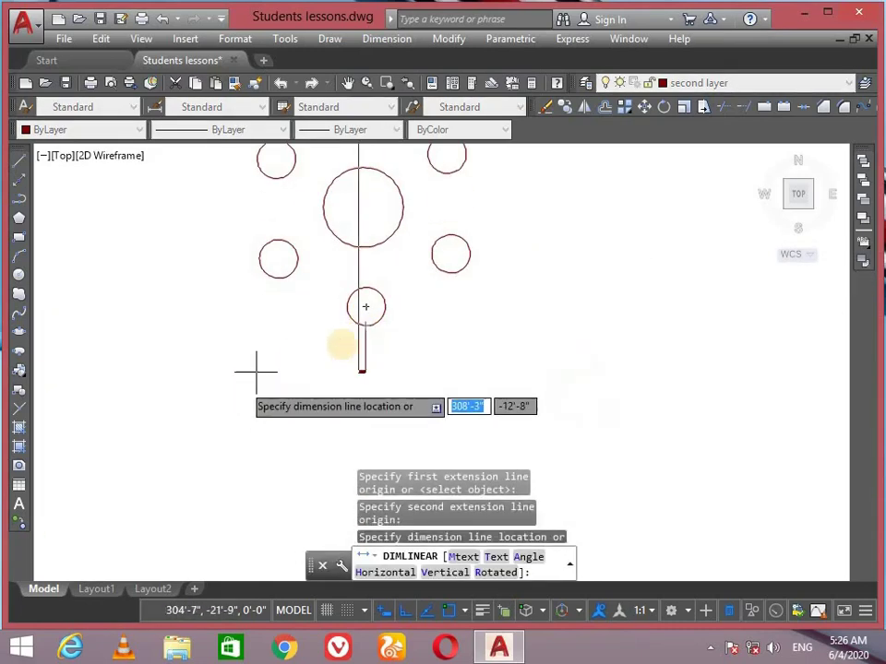
click(168, 210)
Window-select the 125'-3" dimension and delete it
scroll(192, 267, up, 3)
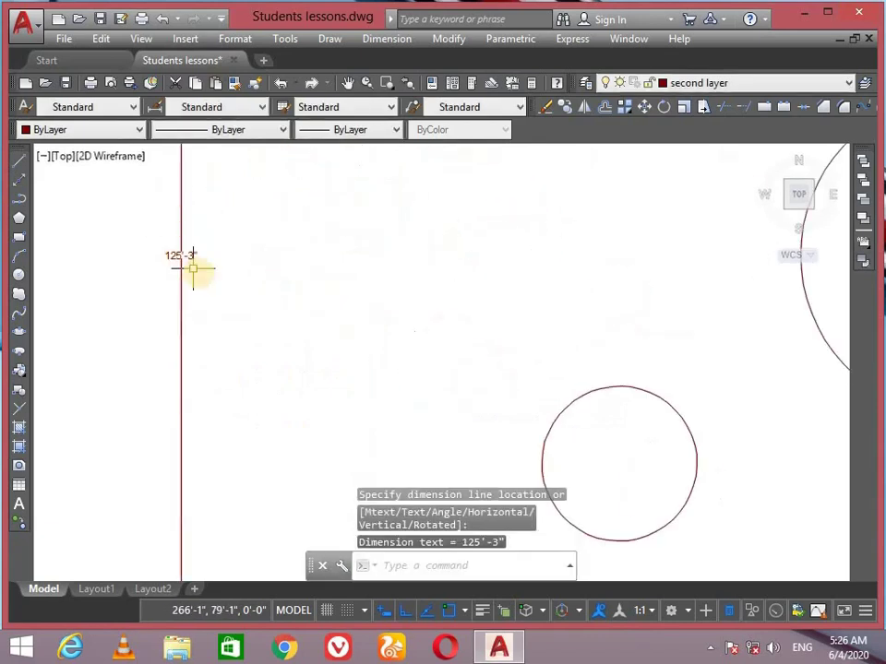
scroll(201, 266, up, 2)
scroll(197, 264, down, 1)
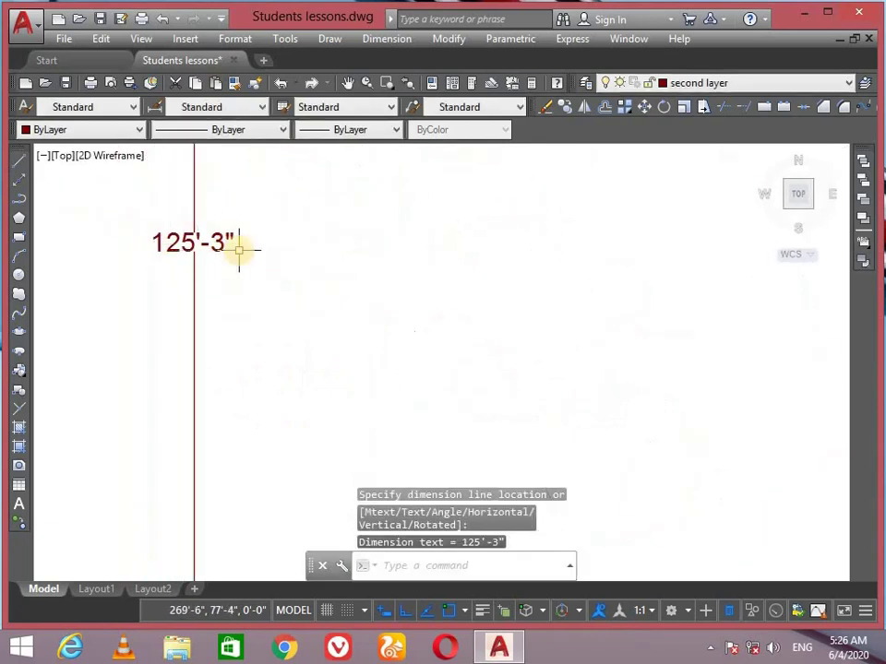
scroll(240, 248, down, 4)
scroll(245, 247, up, 4)
middle_drag(213, 233, 346, 251)
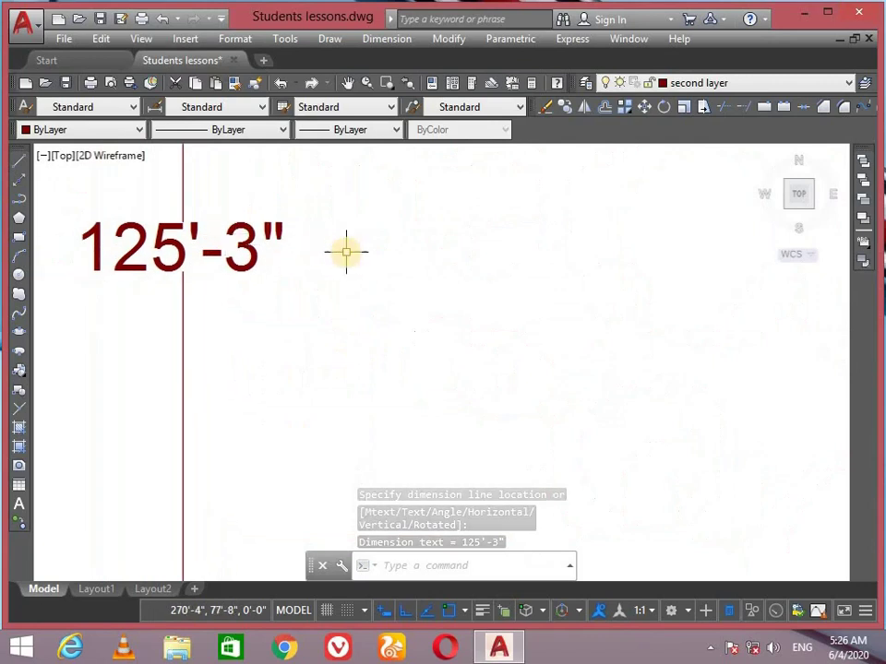
click(87, 442)
click(86, 440)
key(Delete)
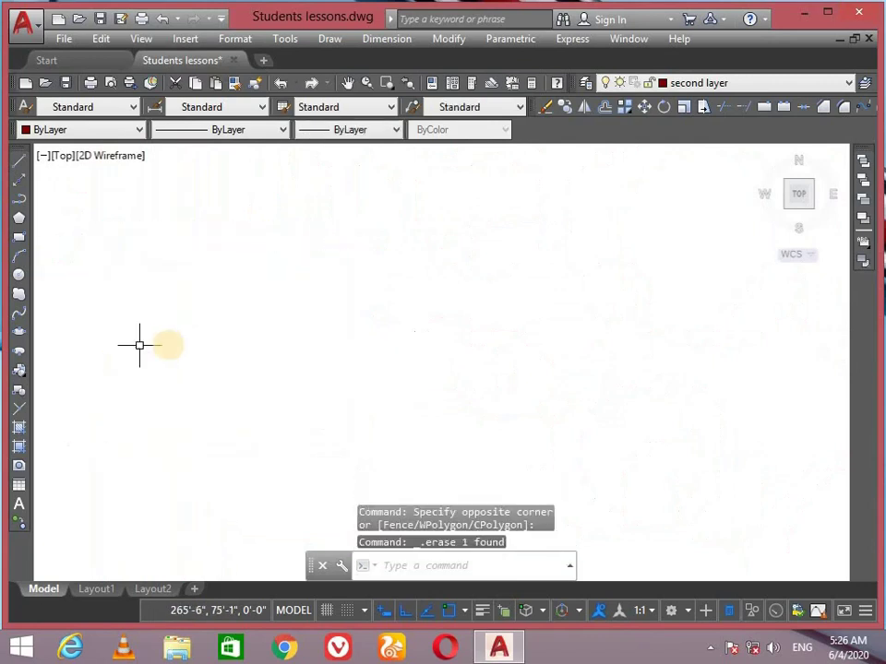
scroll(408, 336, down, 3)
Crossing-select the circle ring and centre circle and scale them by 2 about the centre circle
scroll(409, 337, down, 6)
middle_drag(467, 322, 253, 273)
scroll(268, 281, up, 2)
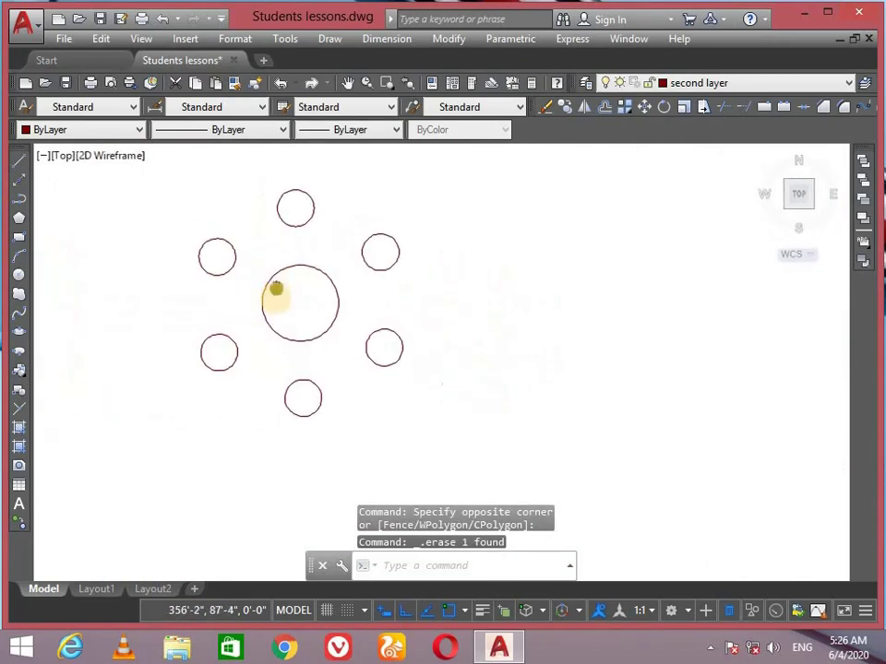
scroll(277, 289, up, 1)
click(470, 222)
click(237, 440)
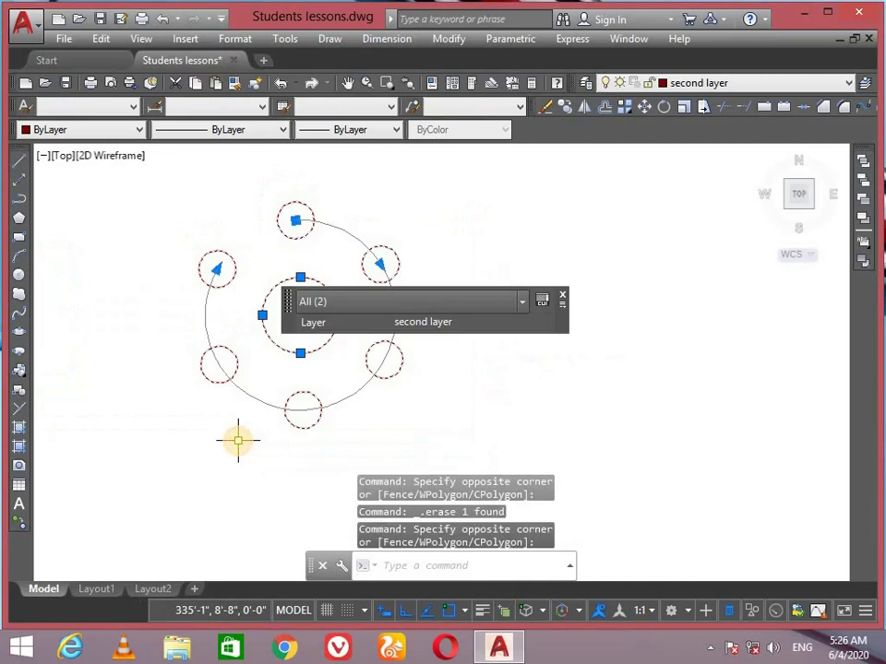
text(sc)
key(Return)
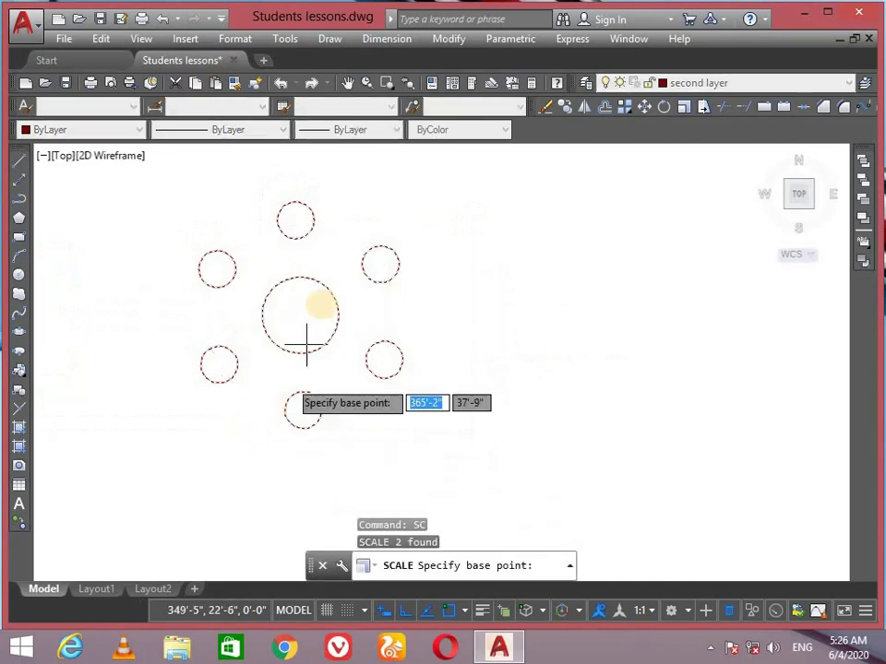
click(300, 316)
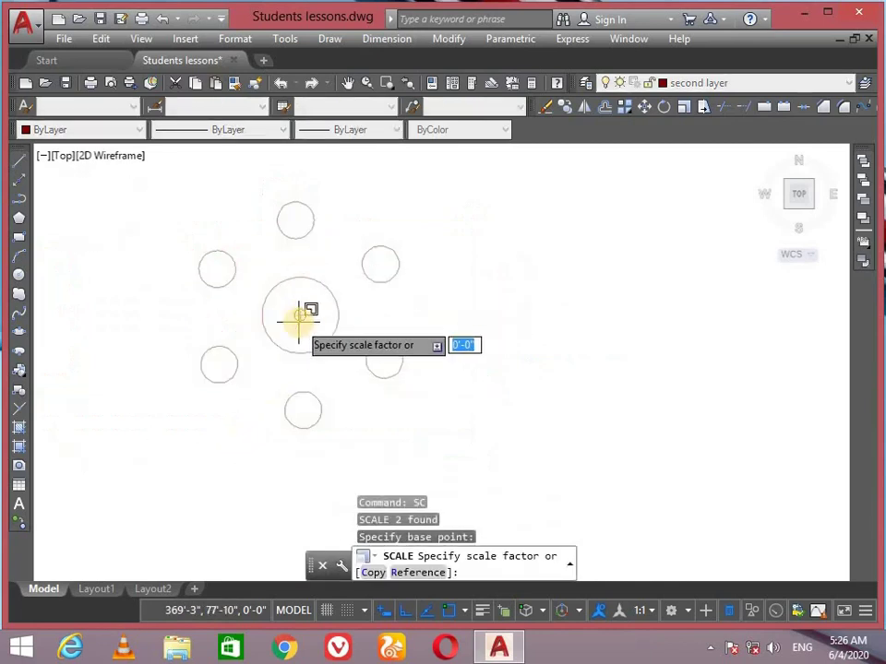
text(2)
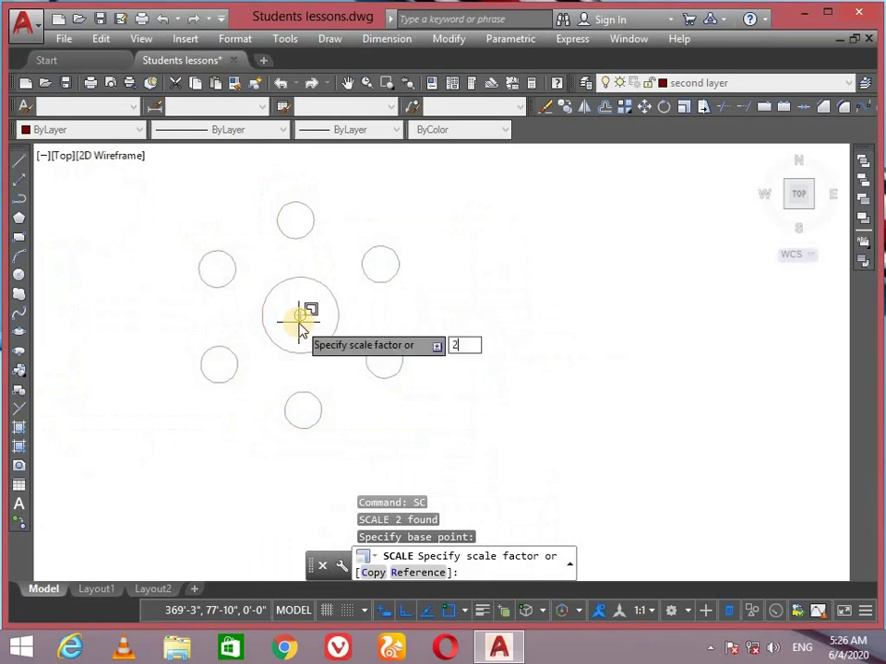
key(Return)
scroll(298, 316, down, 3)
scroll(296, 317, down, 1)
scroll(295, 281, up, 2)
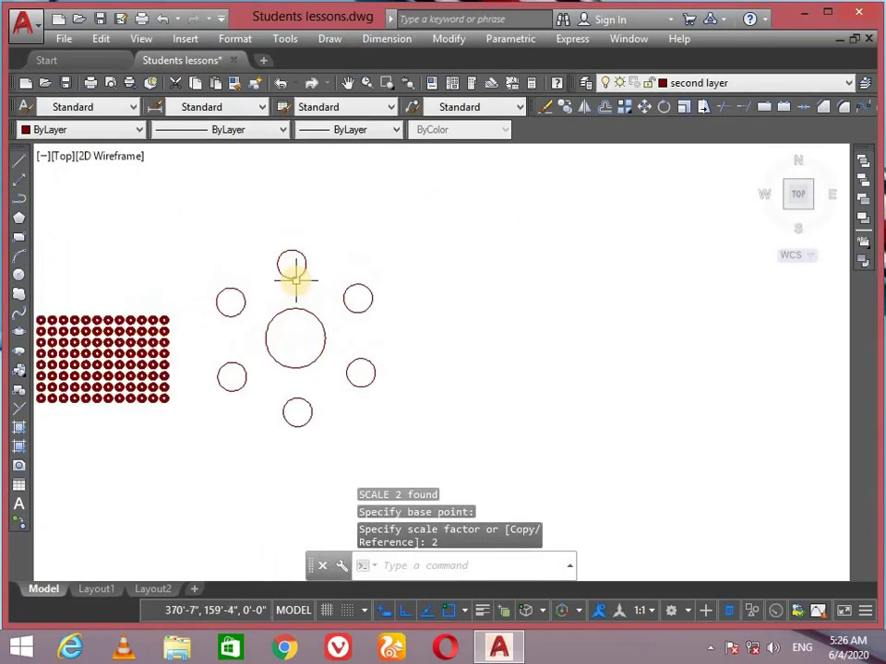
text(dli)
key(Return)
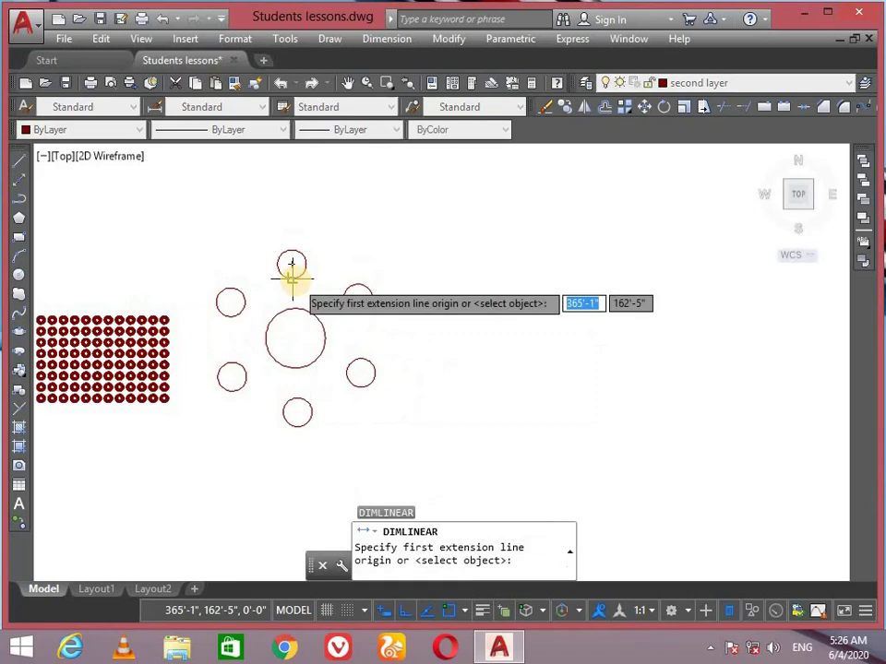
scroll(292, 249, up, 4)
click(287, 249)
scroll(314, 296, down, 4)
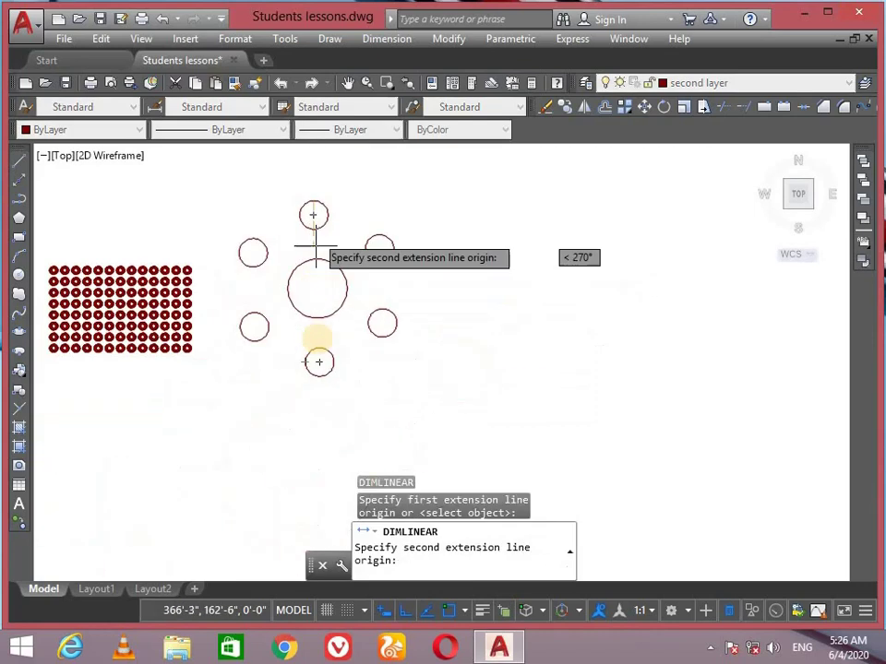
click(318, 363)
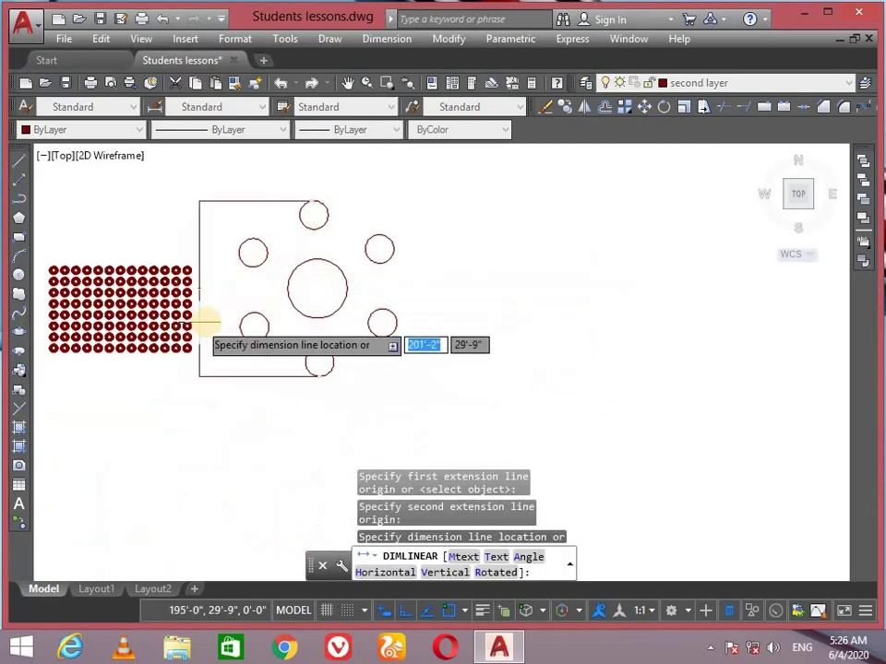
scroll(210, 318, up, 4)
scroll(208, 295, up, 3)
scroll(203, 318, up, 2)
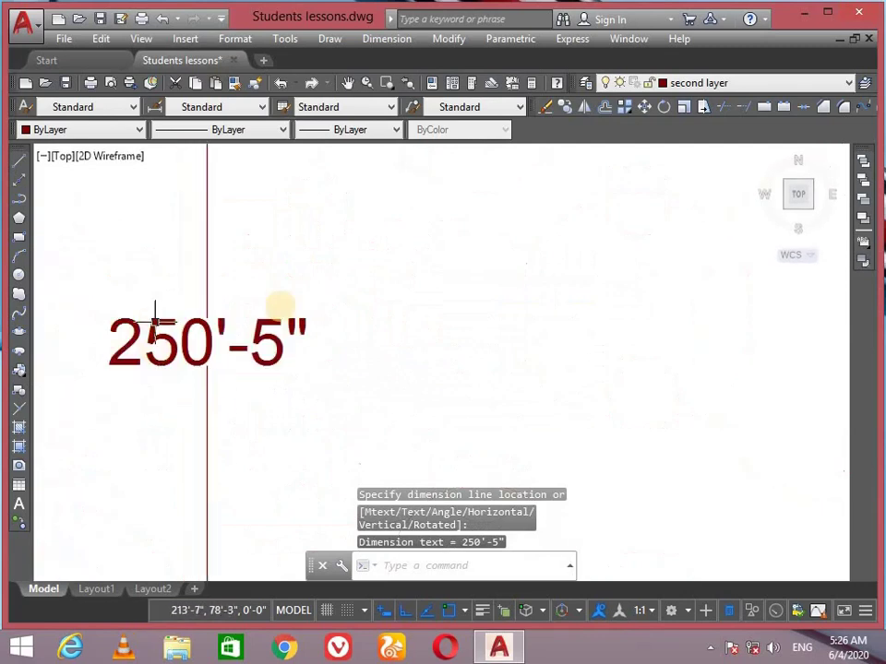
scroll(208, 327, up, 1)
scroll(340, 291, down, 4)
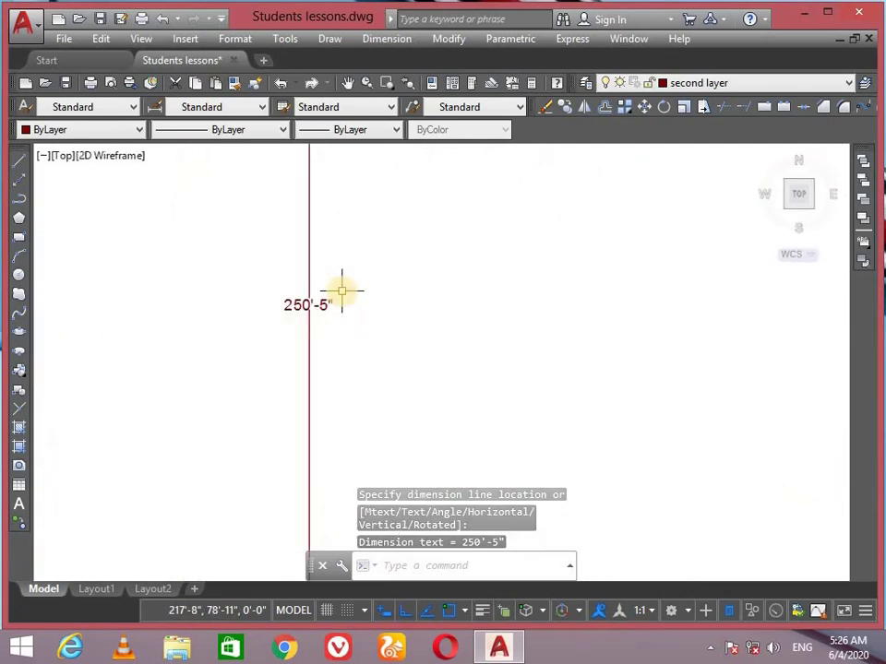
scroll(341, 290, up, 1)
scroll(295, 332, down, 3)
click(316, 346)
drag(356, 199, 289, 242)
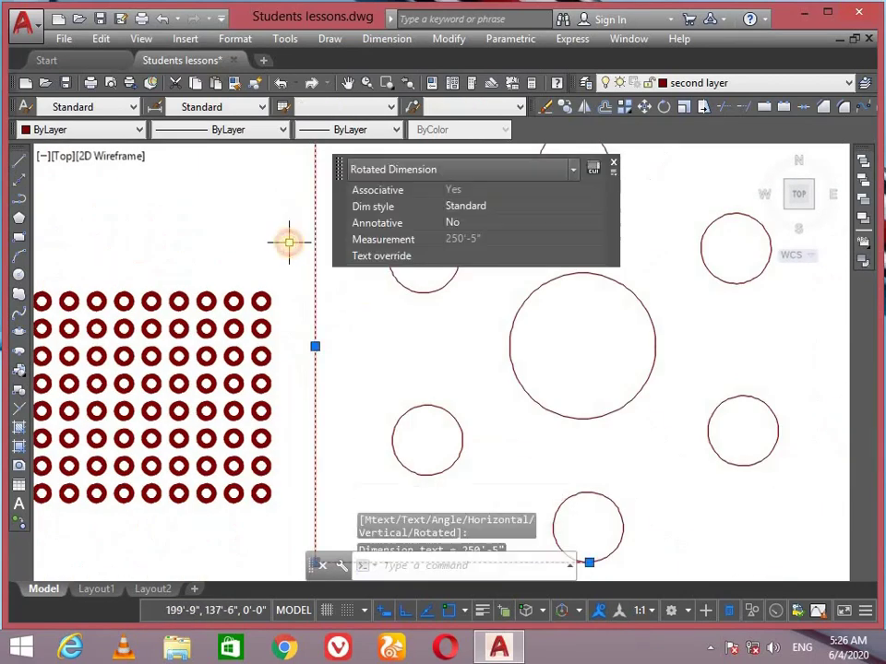
key(Delete)
scroll(291, 239, down, 4)
scroll(300, 258, up, 2)
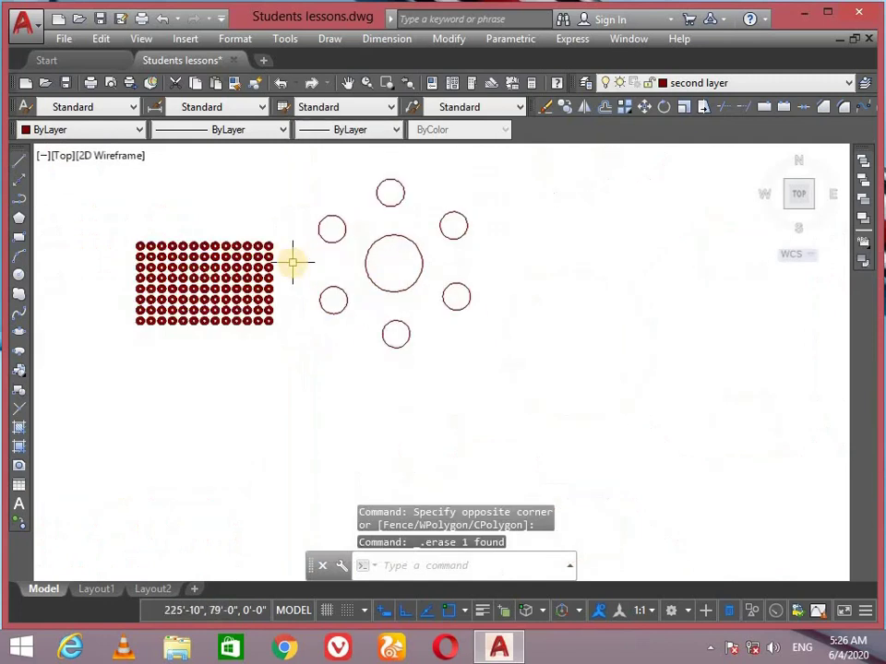
scroll(292, 259, up, 2)
mouse_move(415, 277)
middle_down()
mouse_move(281, 375)
mouse_move(267, 310)
middle_up()
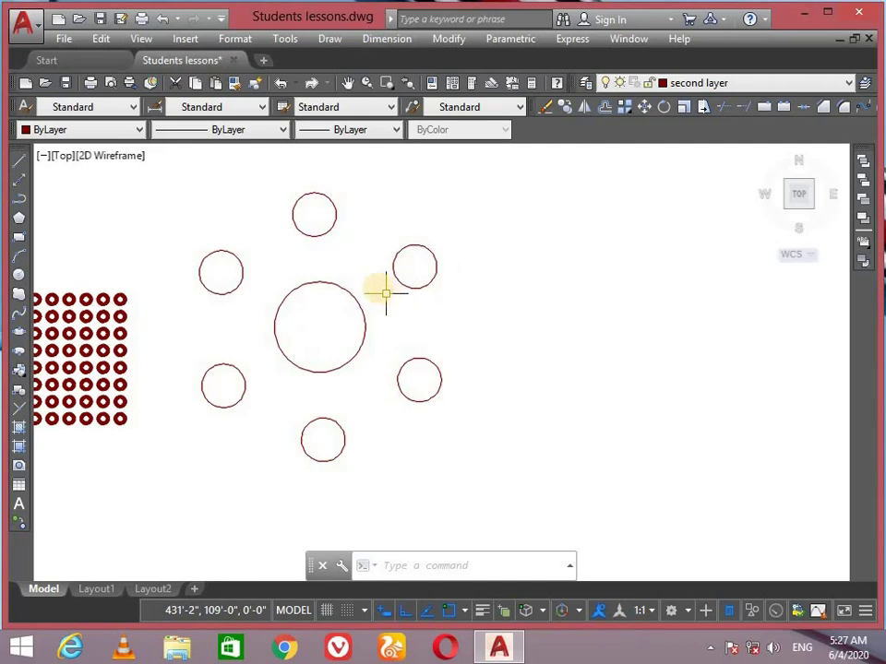
Crossing-select the enlarged centre circle and its six-circle ring and delete them
scroll(286, 256, down, 2)
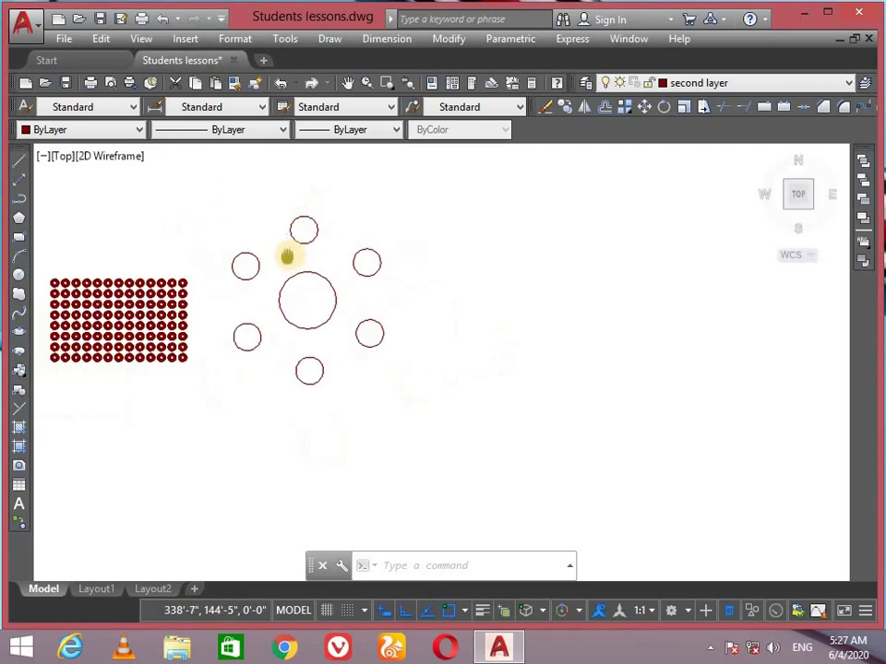
click(442, 238)
click(286, 434)
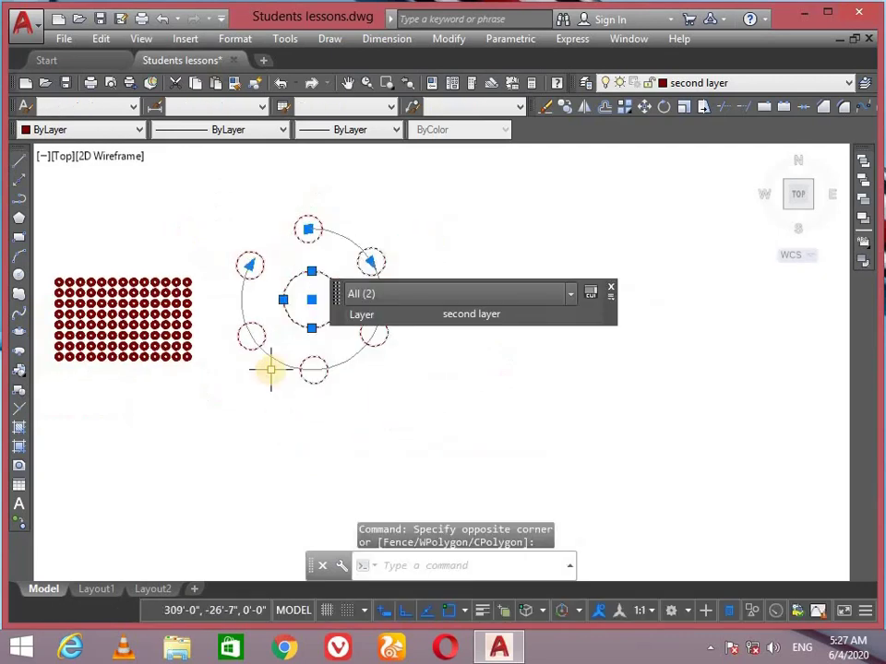
key(Delete)
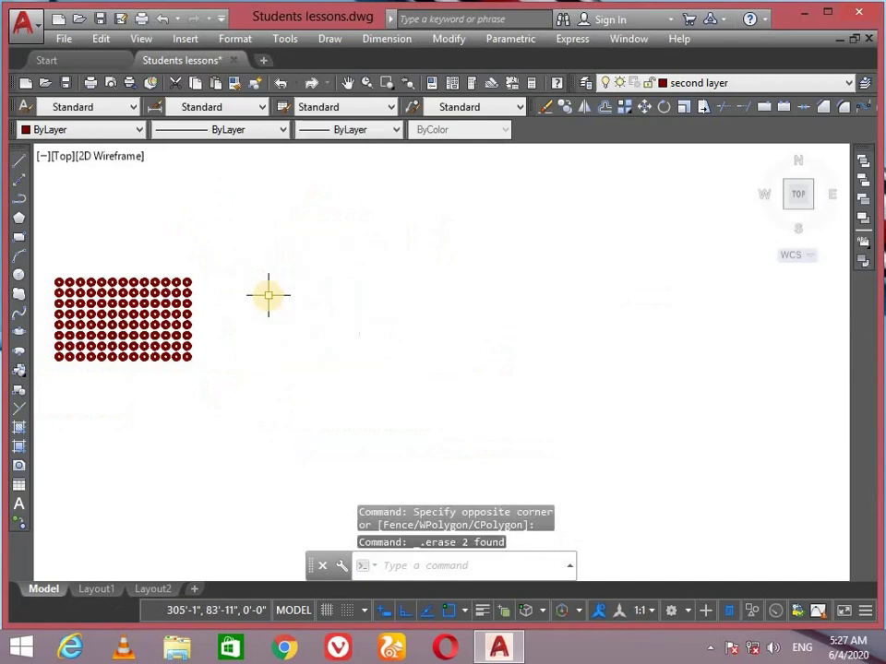
scroll(268, 296, down, 2)
scroll(147, 302, down, 2)
scroll(346, 329, up, 3)
scroll(263, 310, up, 1)
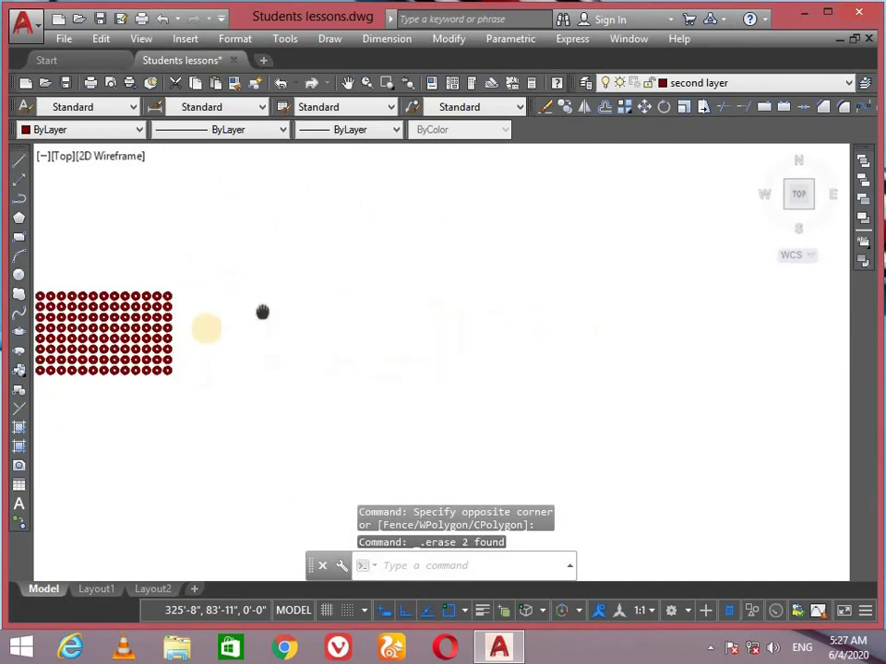
scroll(286, 277, down, 2)
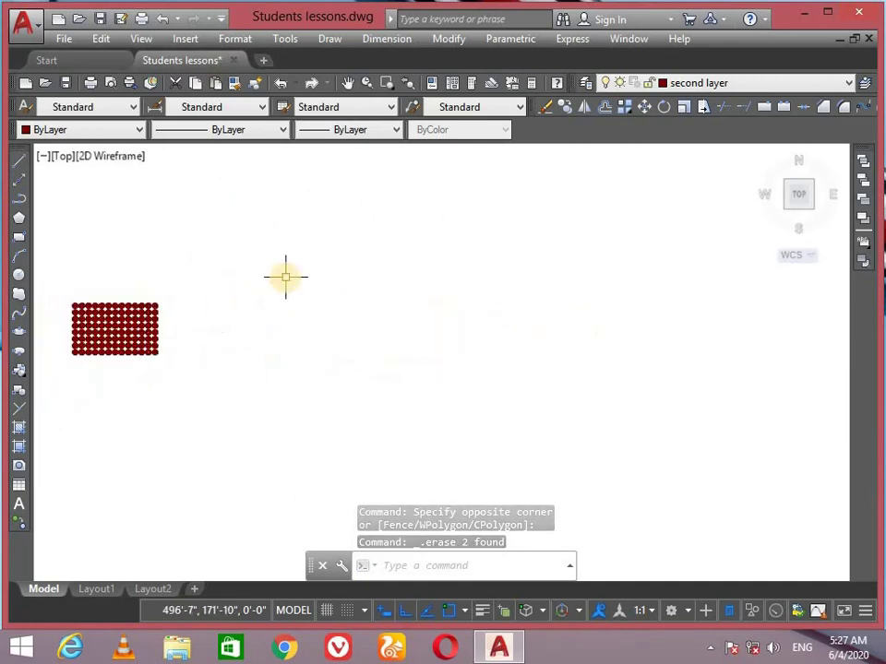
Draw a 1000' horizontal red line to the right of the circle grid
text(l)
key(Return)
click(258, 316)
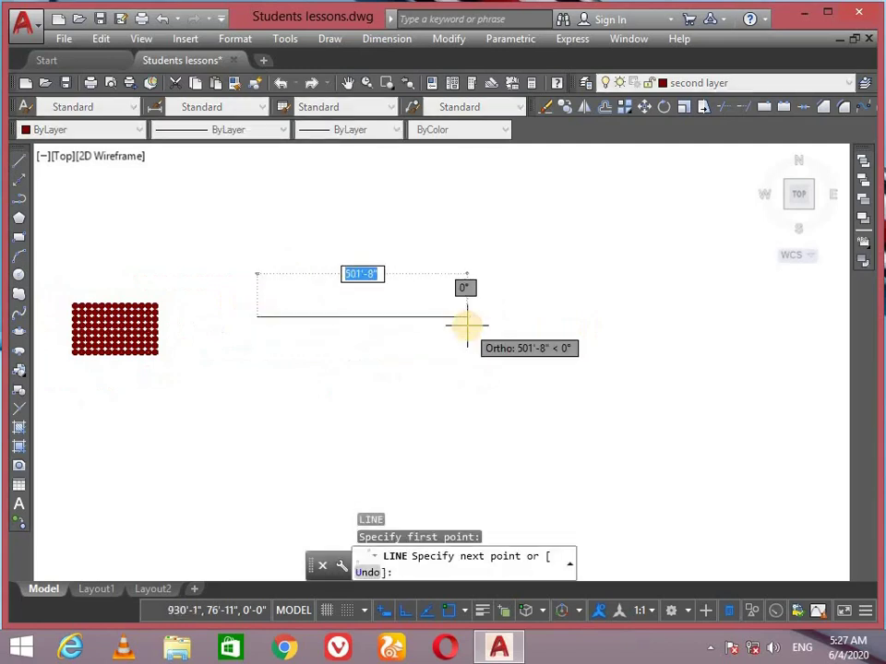
text(1000)
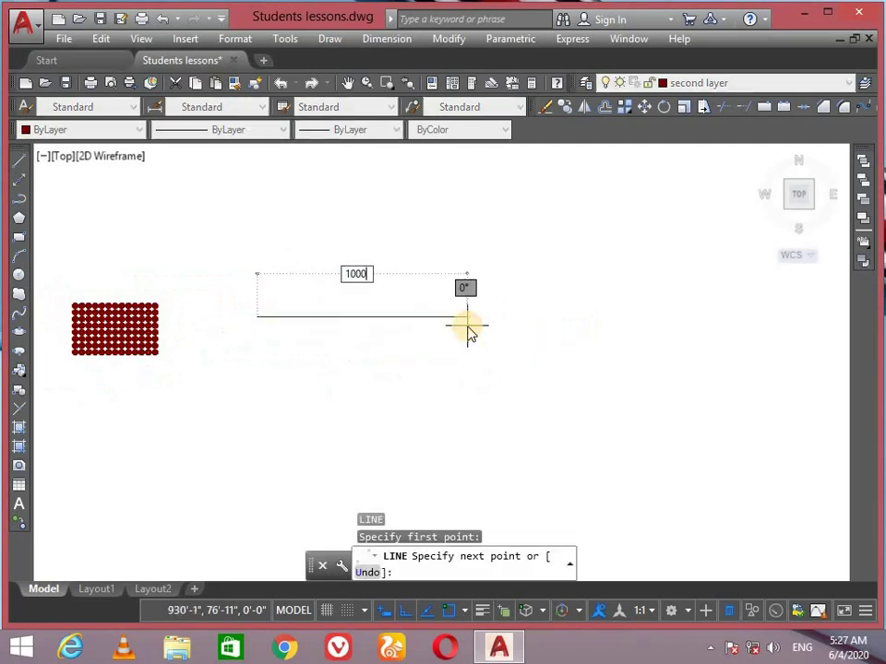
key(Return)
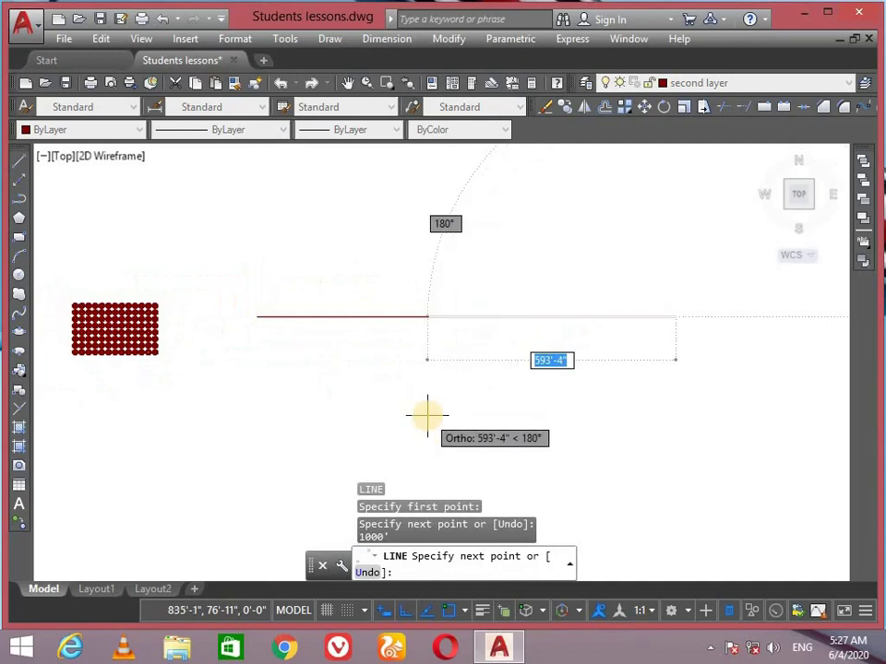
key(Escape)
text(z)
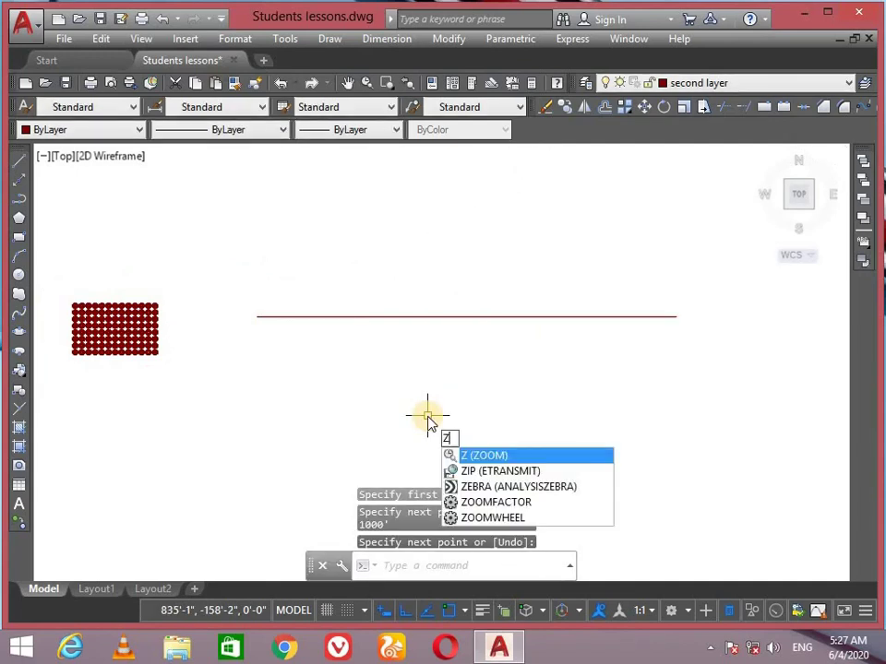
key(Escape)
mouse_move(498, 368)
middle_down()
mouse_move(444, 384)
mouse_move(401, 381)
mouse_move(402, 362)
middle_up()
scroll(387, 354, up, 3)
scroll(388, 354, down, 3)
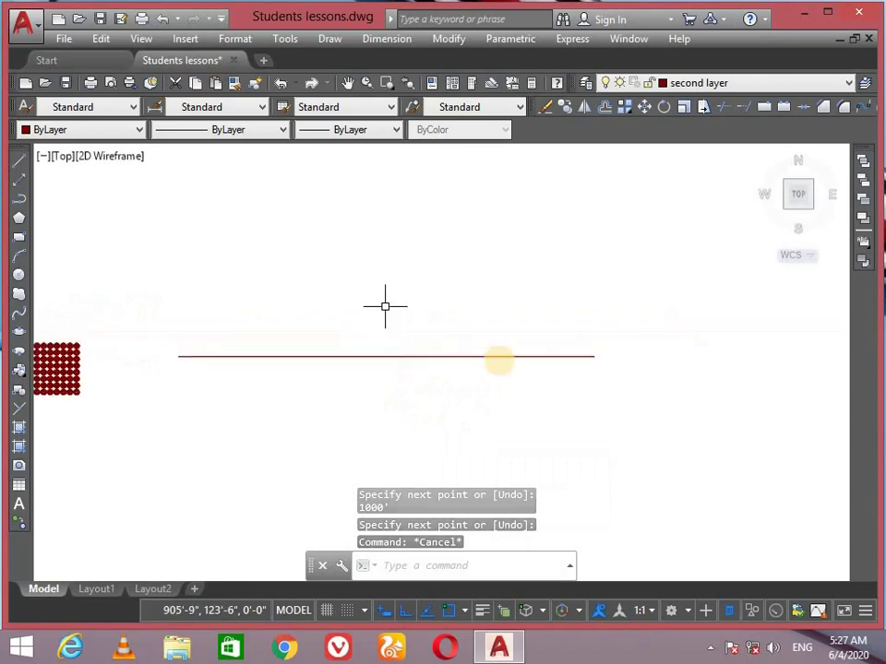
middle_drag(317, 366, 343, 349)
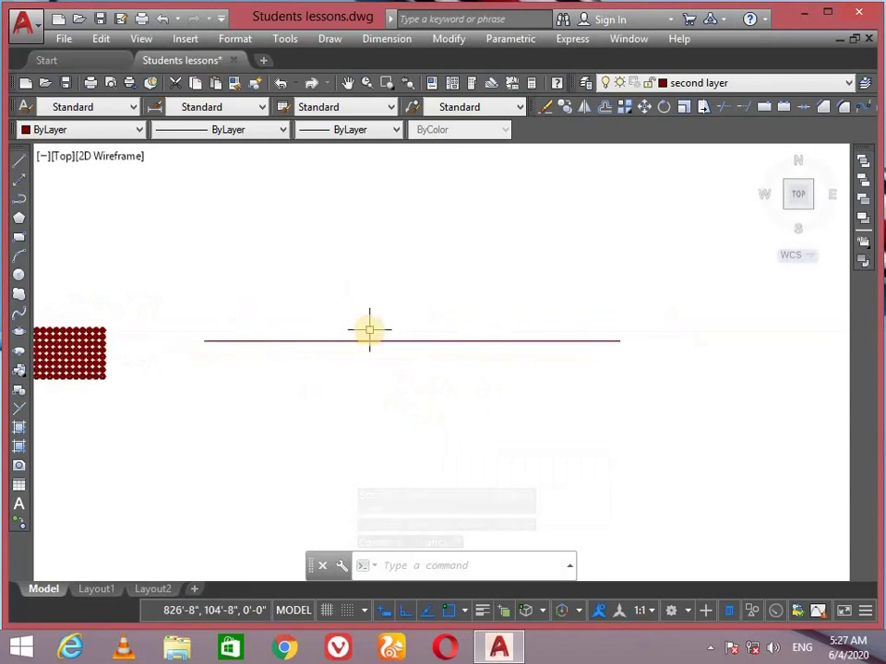
text(sc)
Scale the line by reference from 1000' to a new length of 1080'
key(Return)
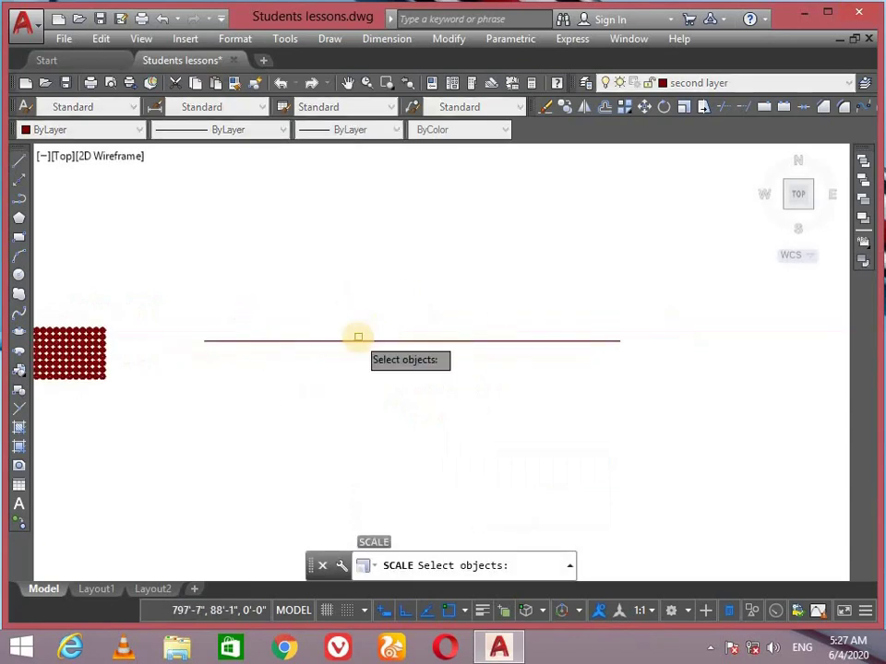
click(361, 341)
key(Return)
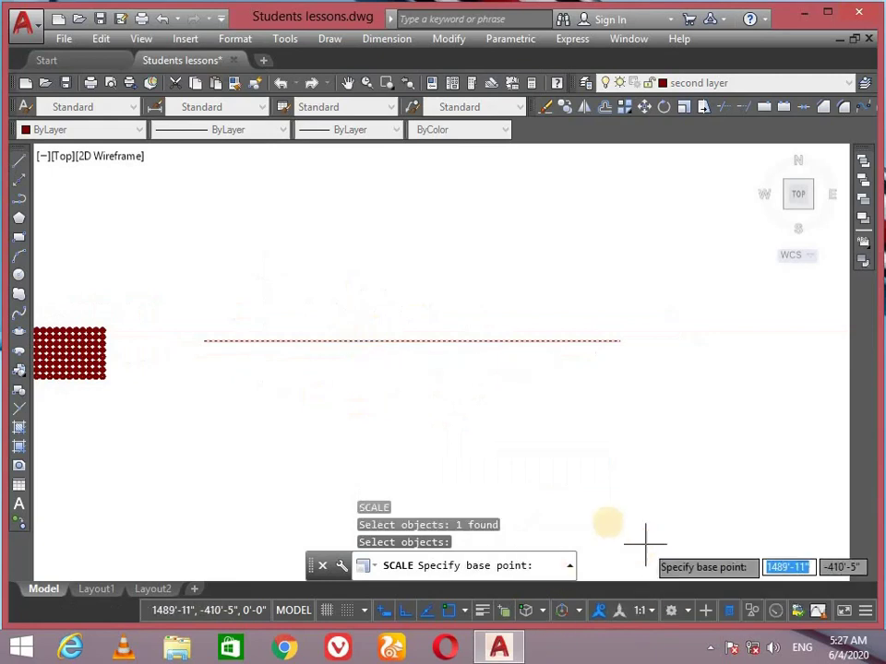
click(411, 342)
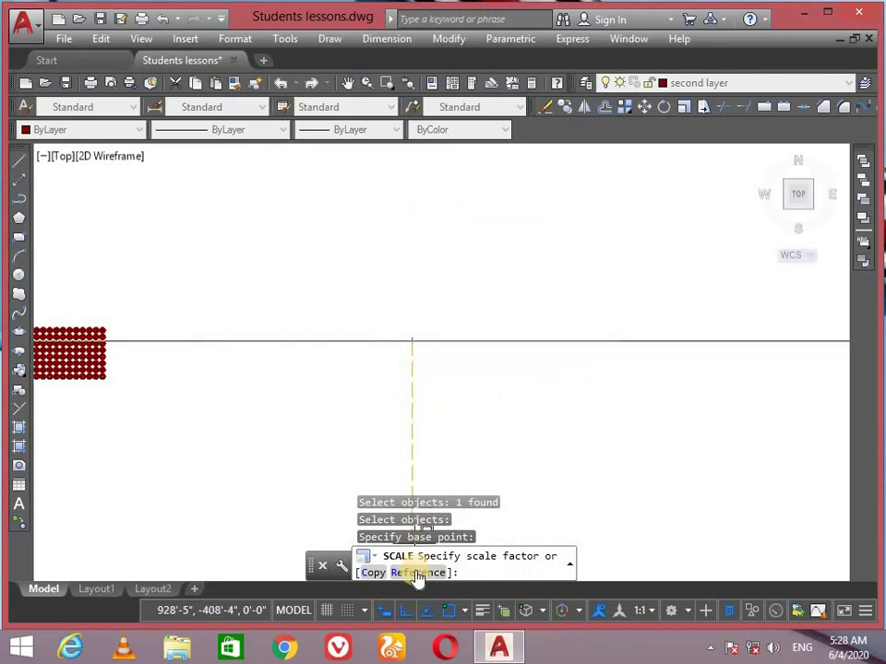
click(415, 573)
text(1000')
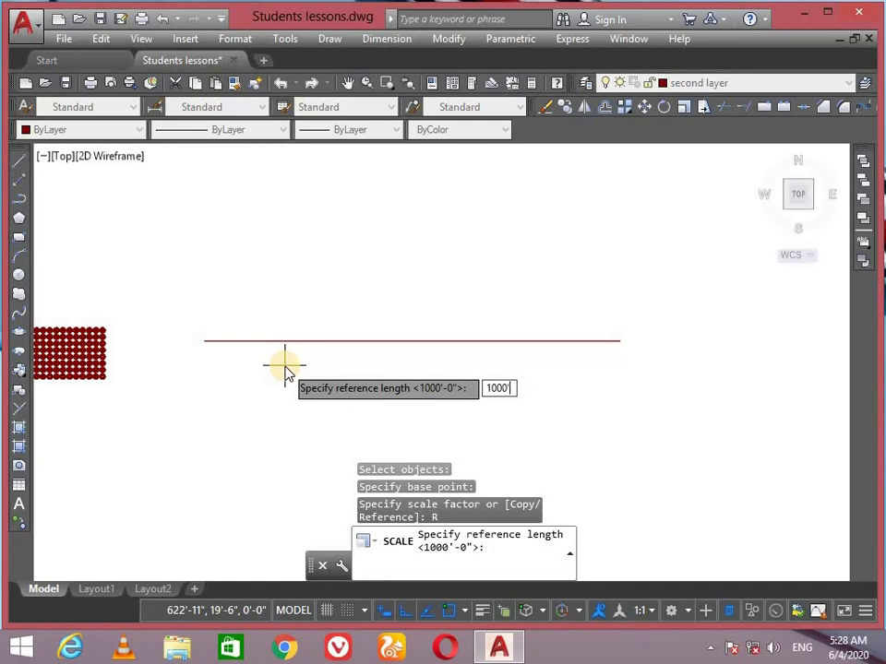
key(Return)
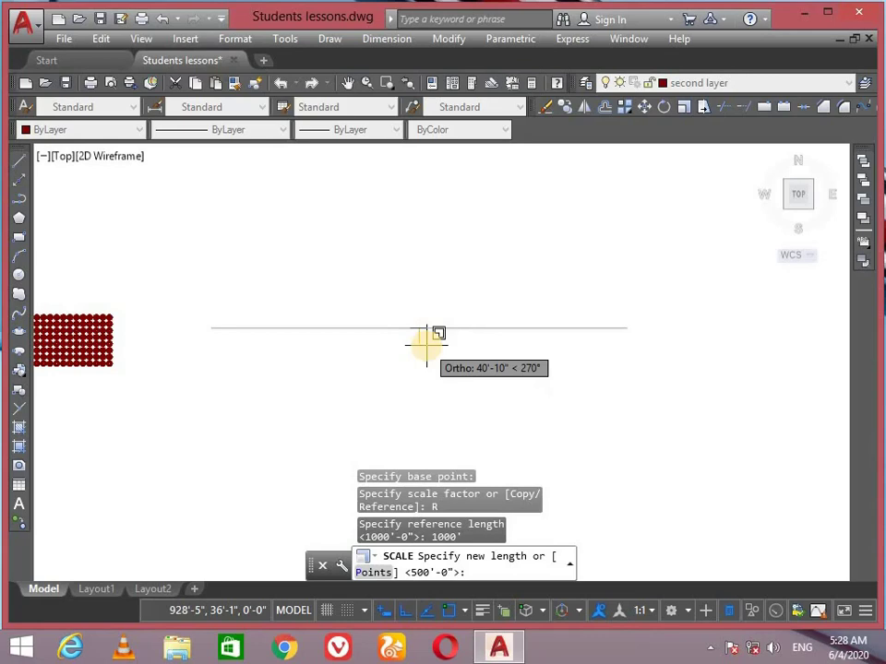
text(1080)
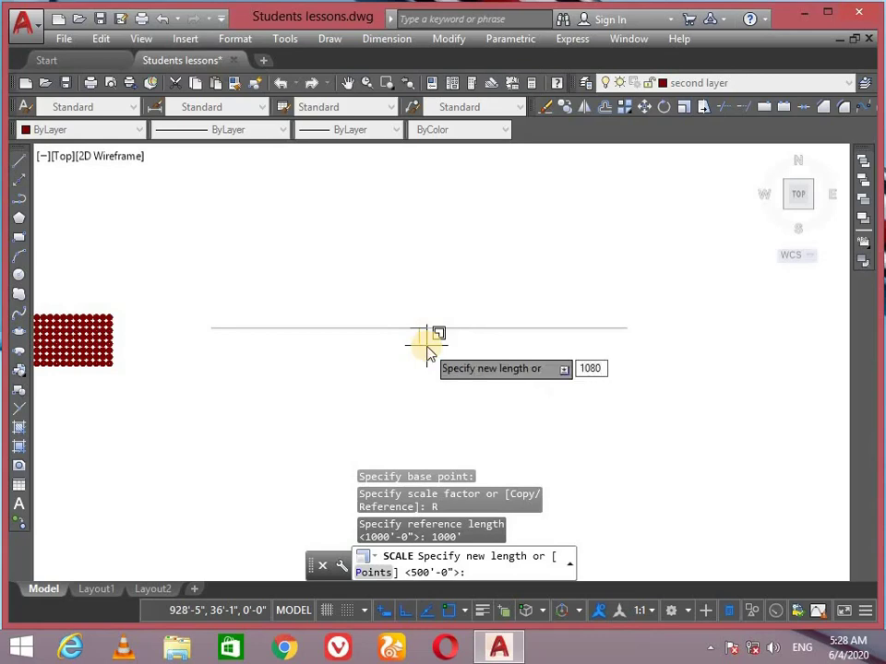
key(Return)
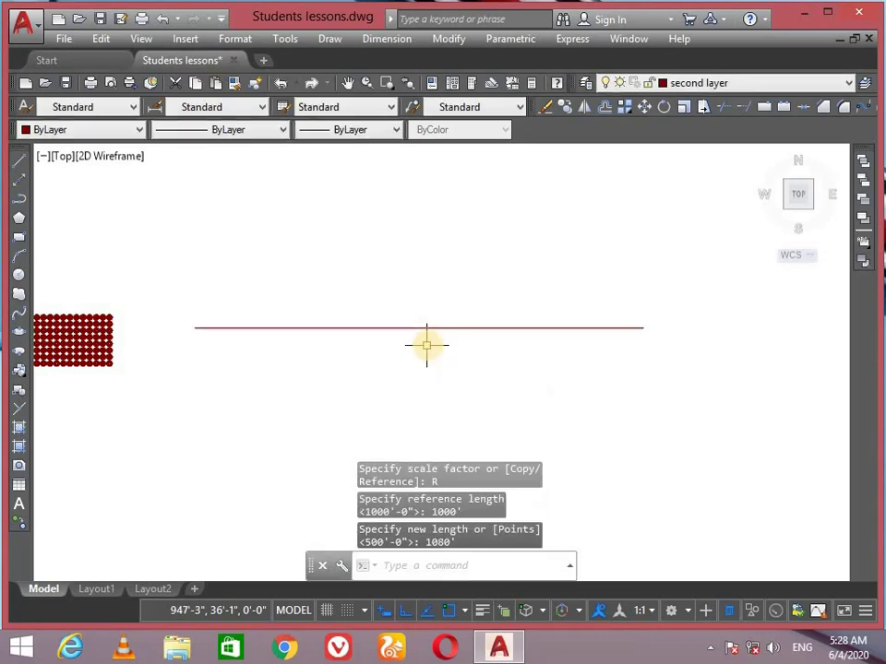
Confirm the red line reads 1080' in Quick Properties, erase it, and minimize AutoCAD
click(461, 327)
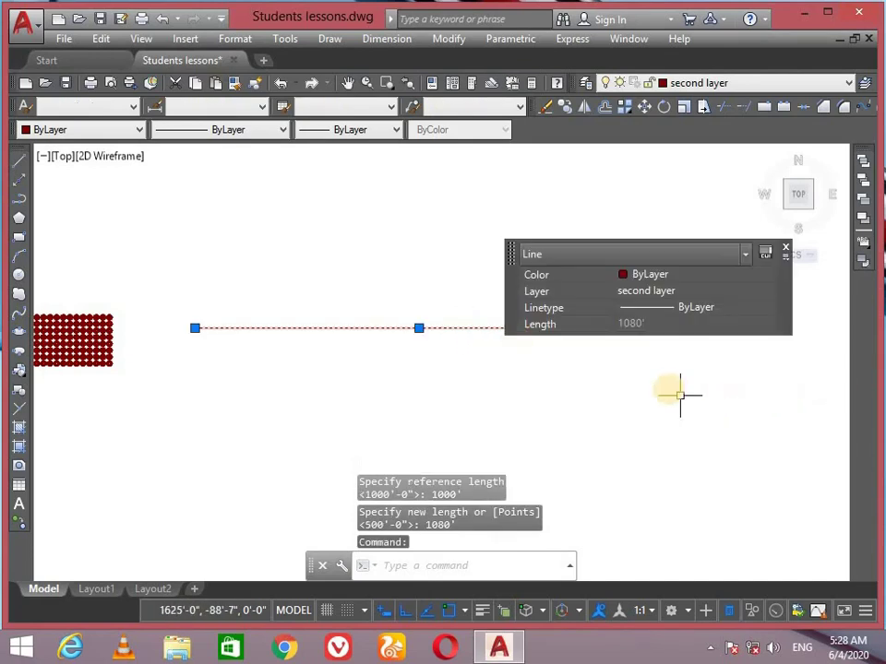
mouse_move(329, 327)
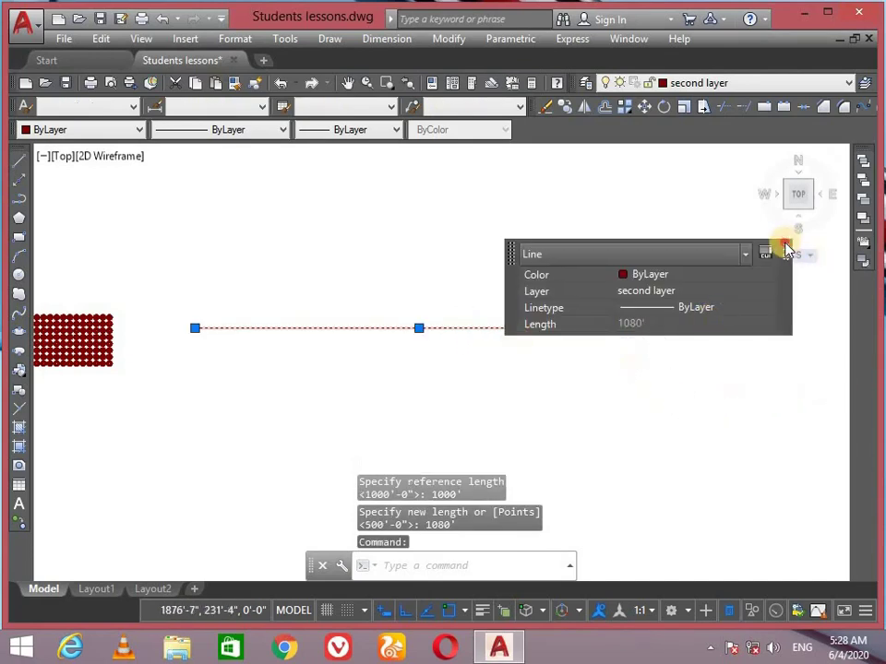
click(785, 252)
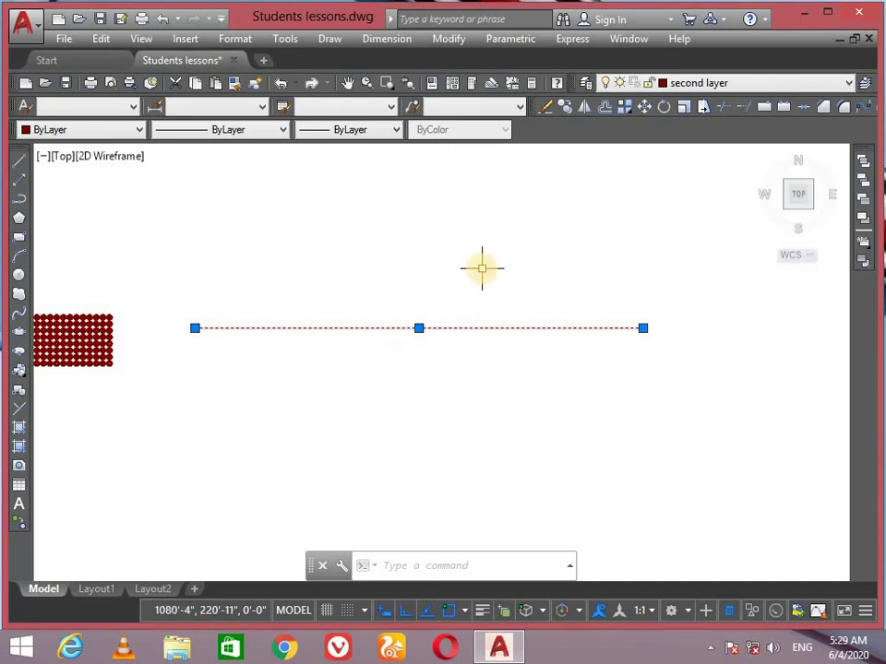
key(Delete)
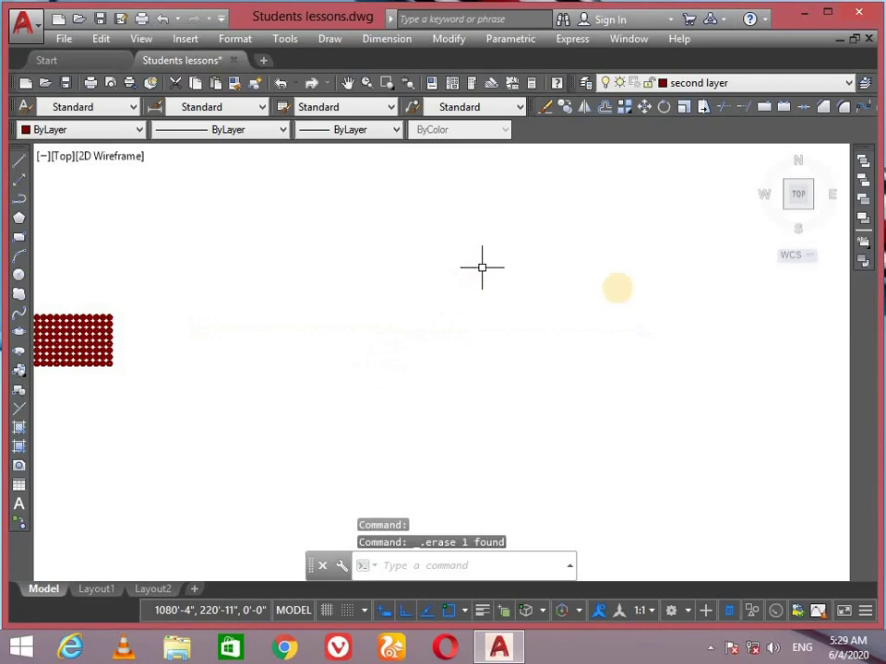
click(810, 15)
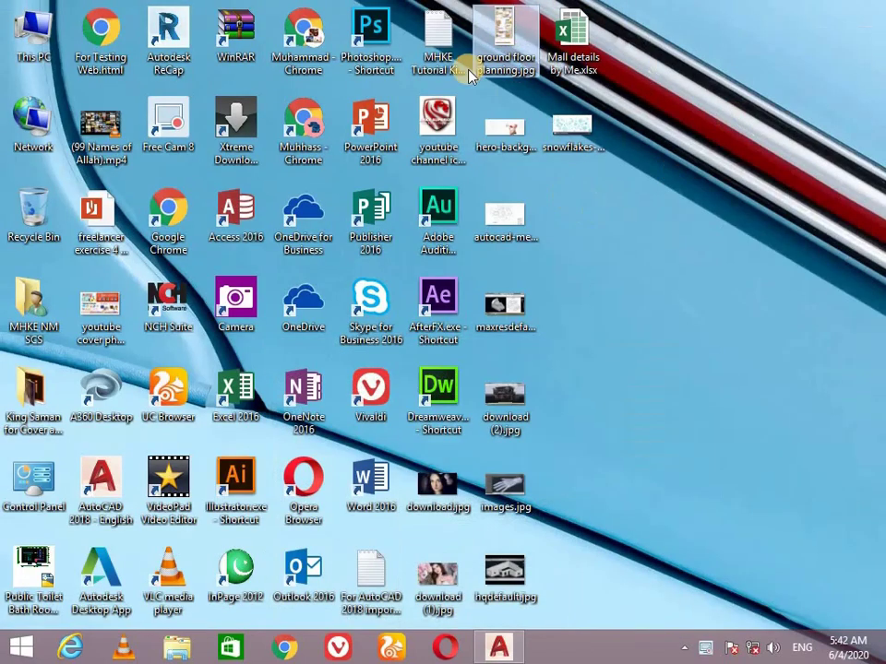
click(499, 646)
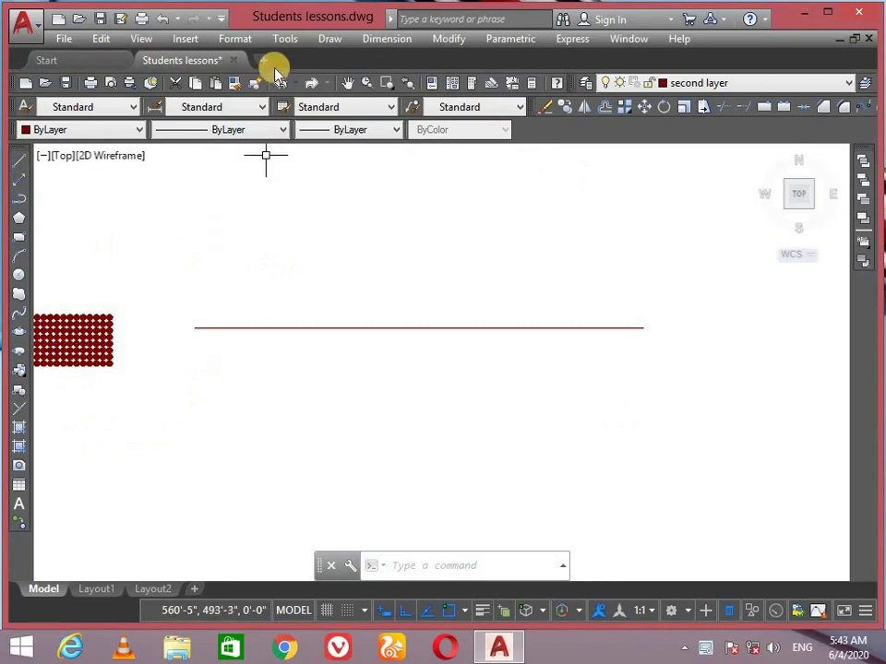
Attach ground floor planning.jpg as a raster image, with insertion, scale and rotation specified on screen
click(182, 40)
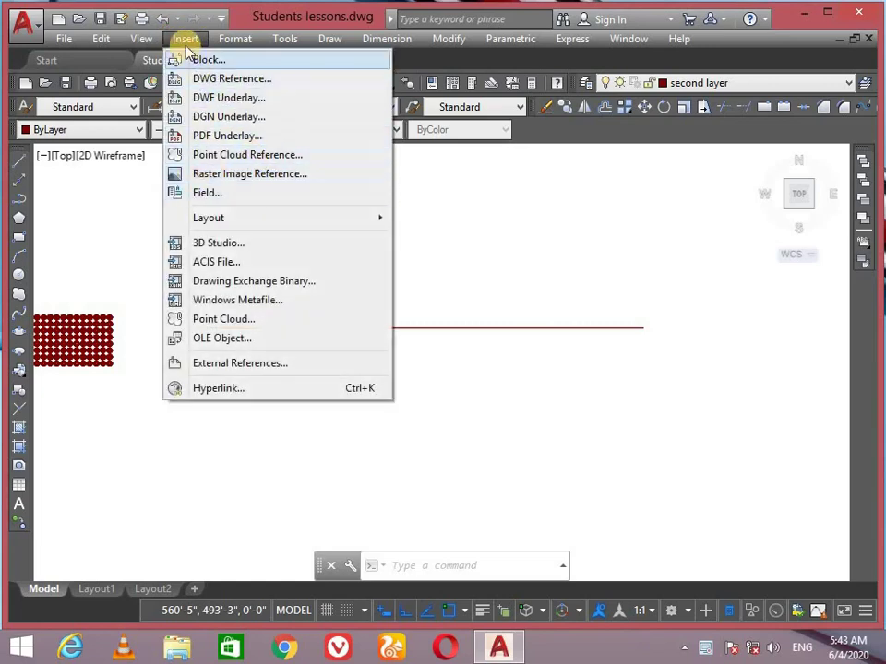
click(273, 174)
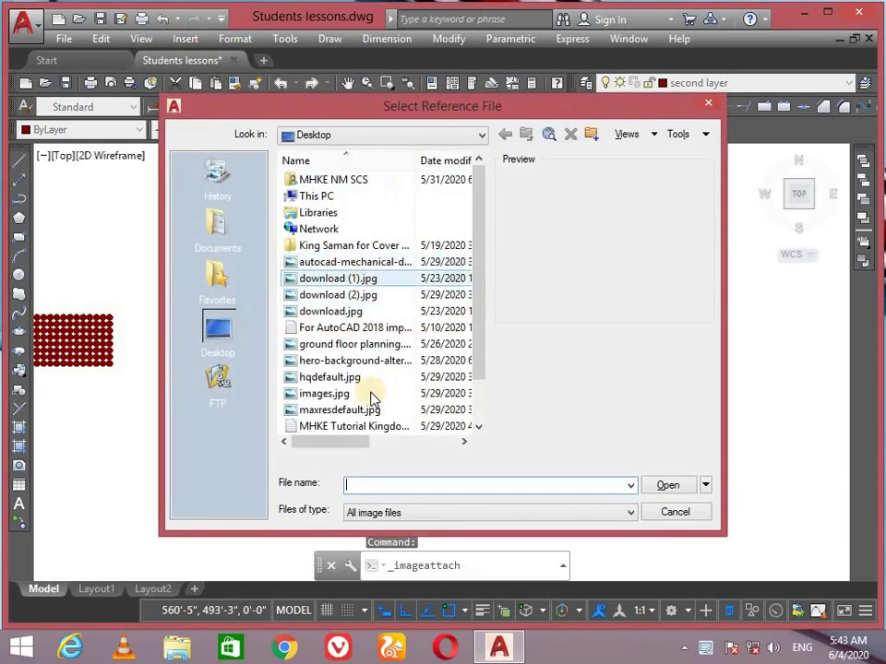
click(351, 411)
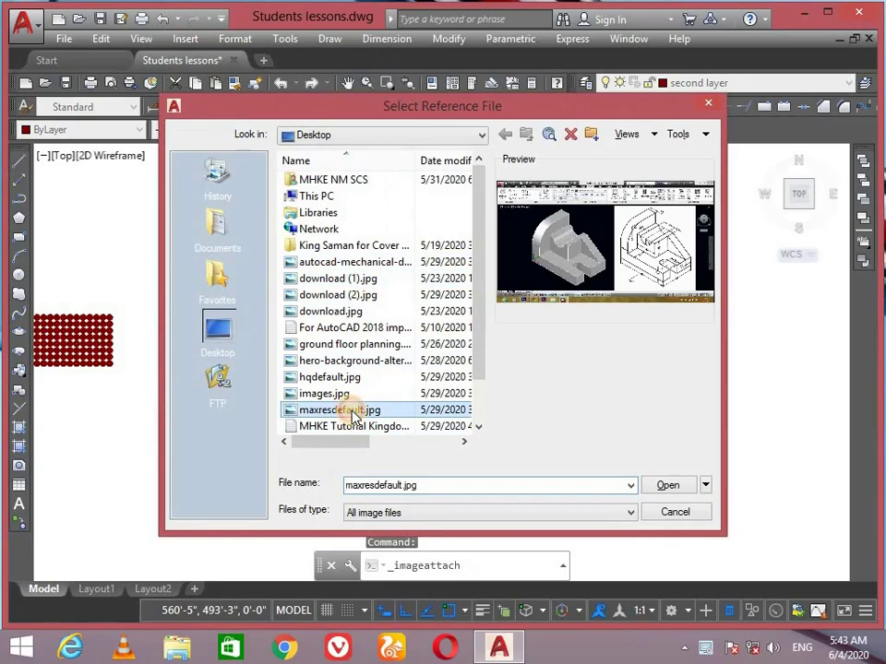
click(362, 345)
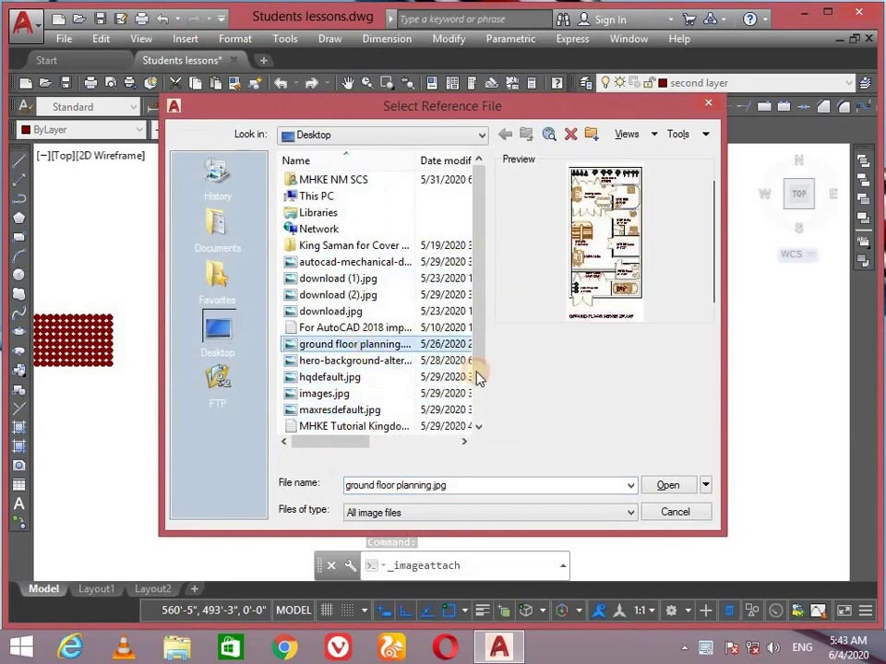
click(669, 486)
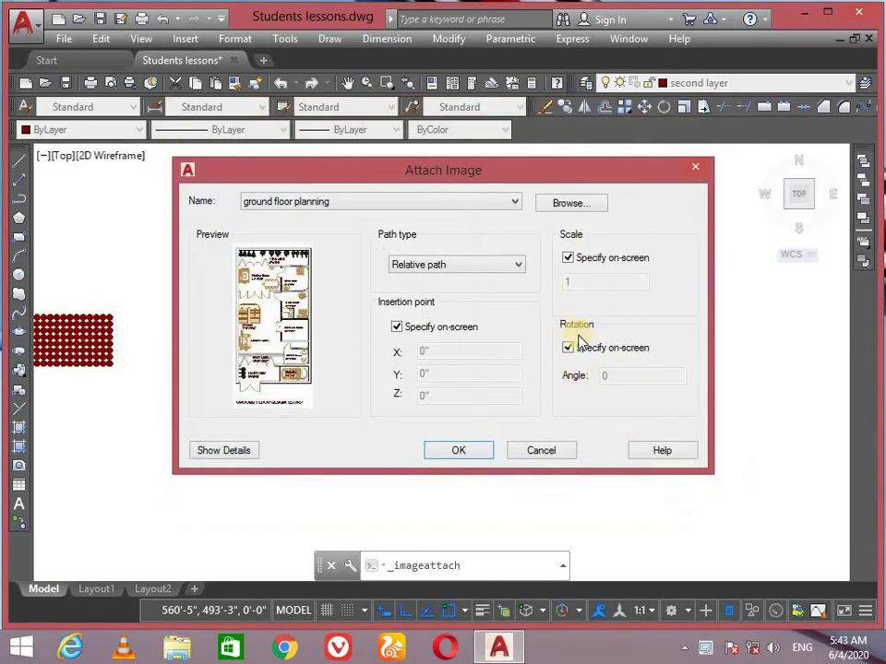
click(578, 349)
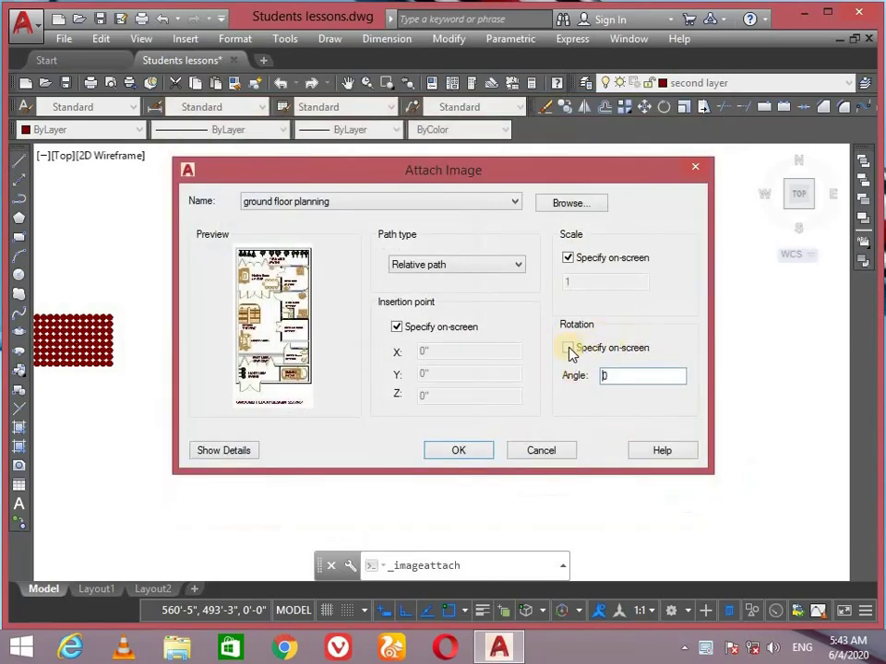
click(616, 349)
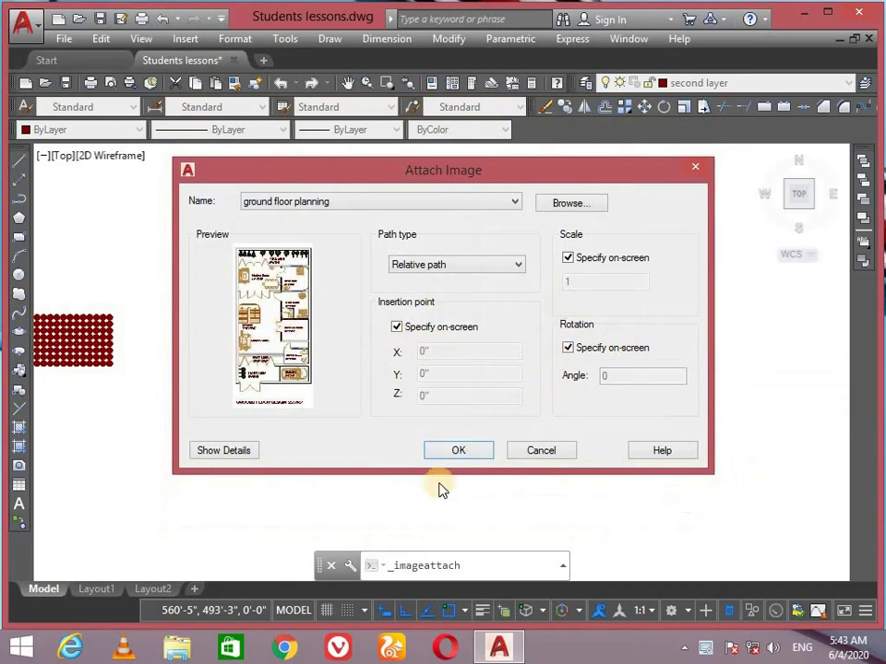
click(456, 452)
Insert the floor plan image at a picked point with scale 1 and rotation 0
scroll(480, 323, down, 2)
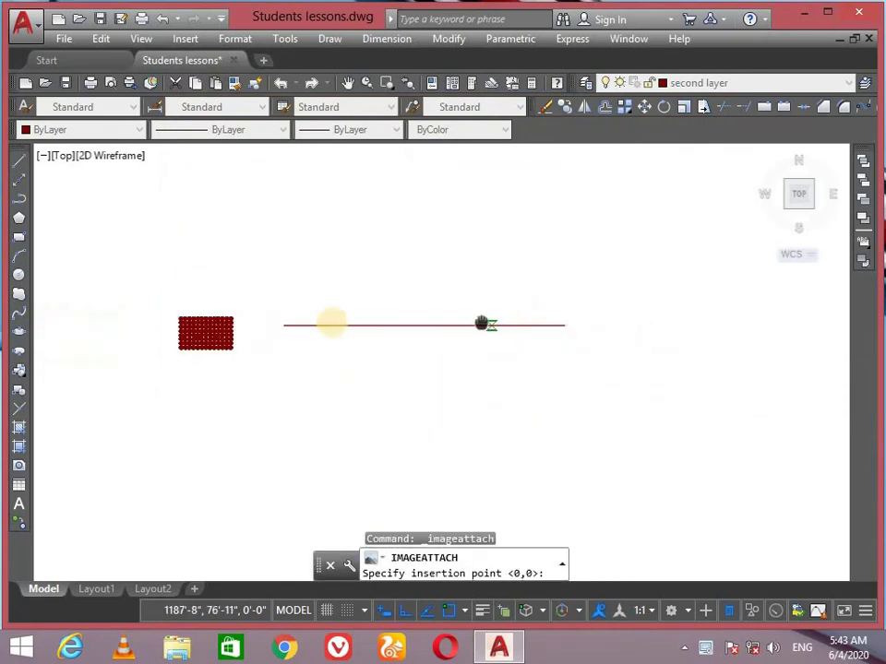
middle_drag(480, 322, 365, 339)
click(293, 418)
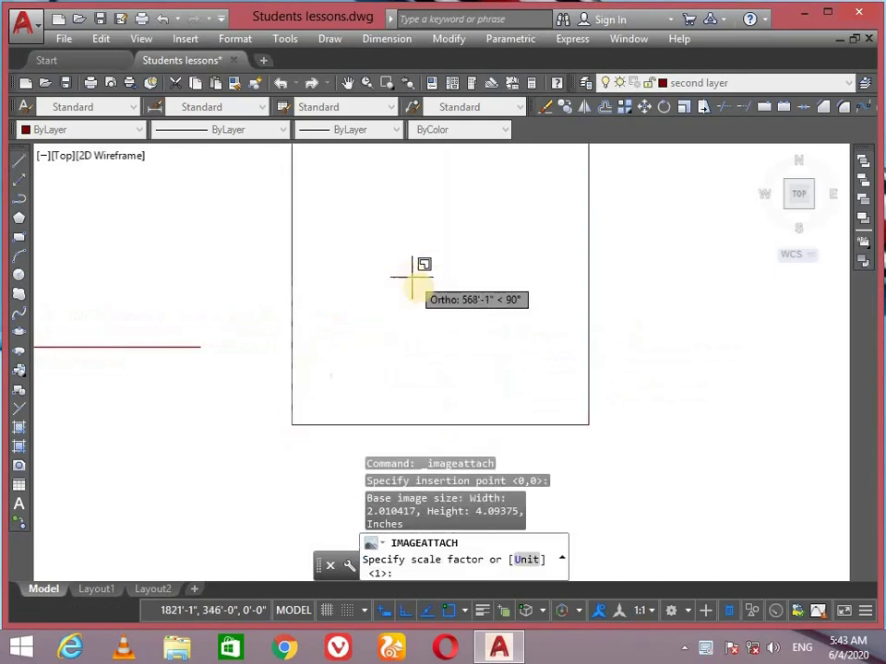
click(403, 307)
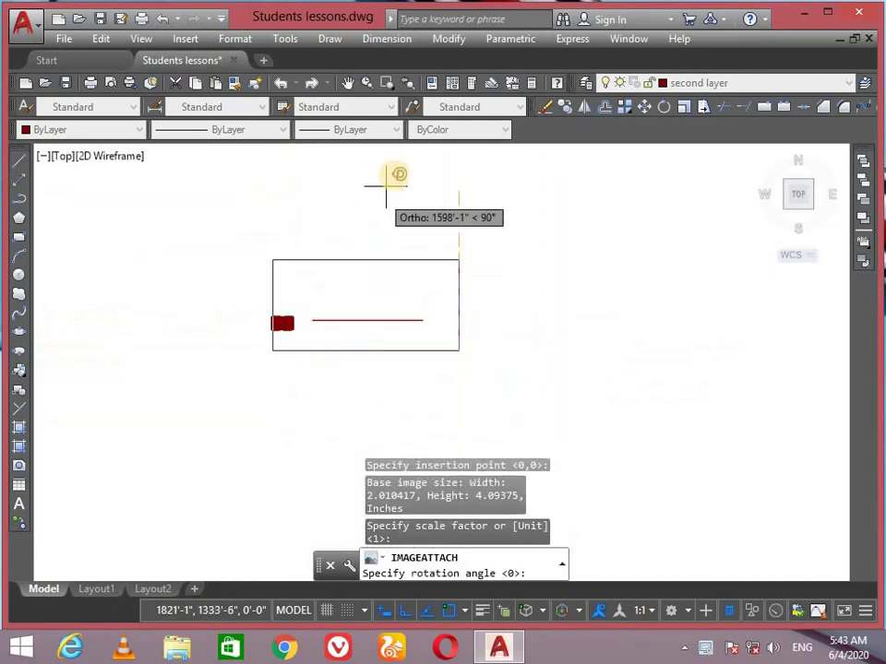
click(678, 301)
Zoom and pan around the placed GROUND FLOOR DESIGN 25'X45' image to inspect it
scroll(674, 307, down, 1)
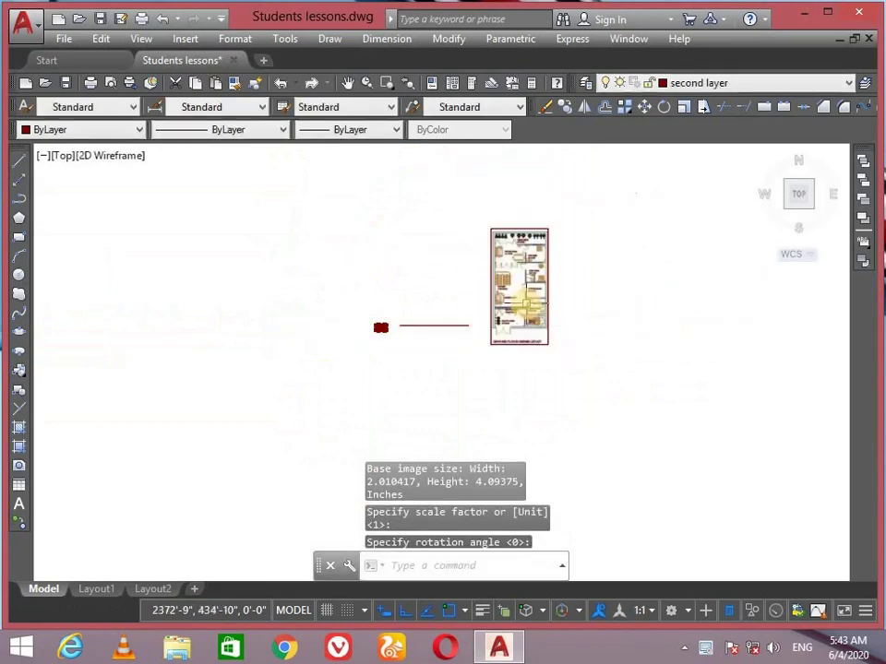
scroll(523, 302, up, 6)
scroll(387, 415, down, 2)
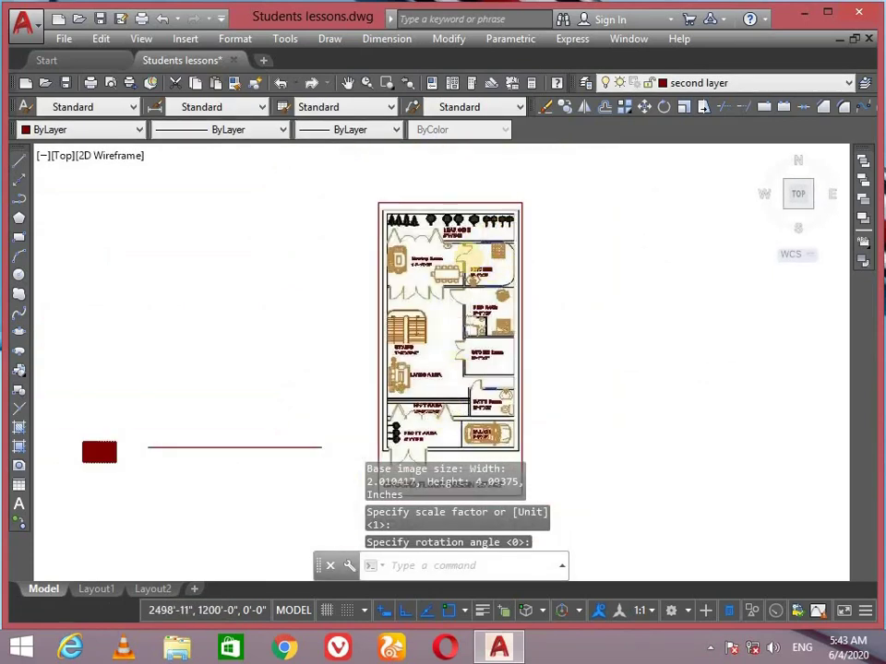
scroll(466, 313, down, 2)
scroll(455, 274, up, 1)
scroll(443, 304, up, 1)
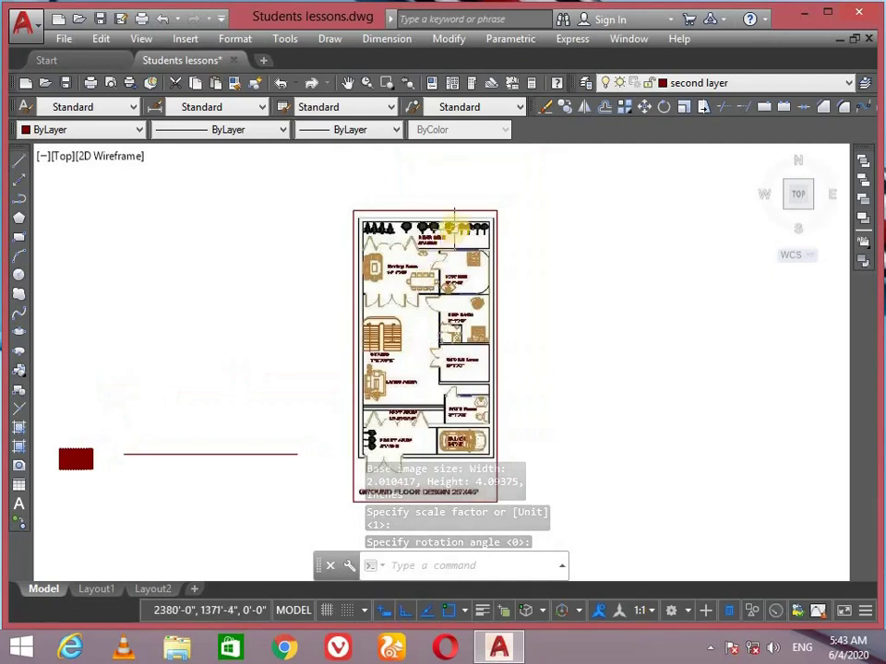
scroll(453, 230, up, 3)
scroll(454, 228, up, 1)
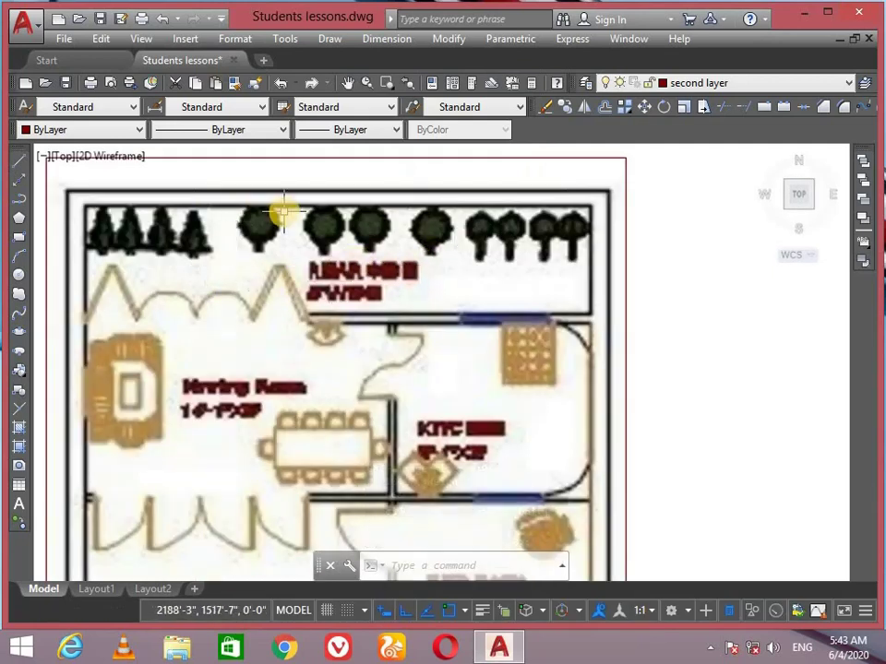
scroll(379, 299, down, 1)
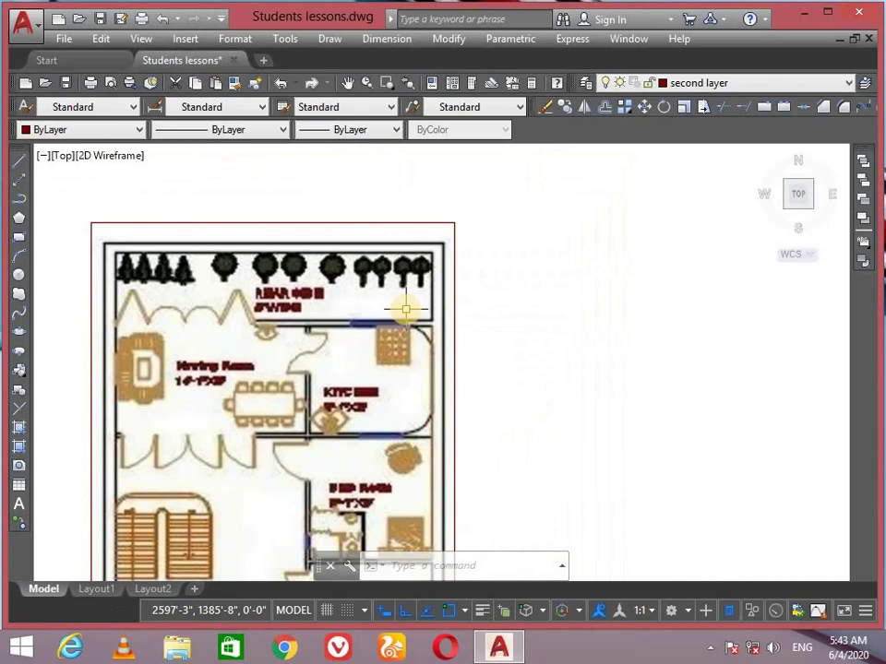
scroll(310, 358, down, 1)
scroll(316, 356, up, 1)
scroll(315, 358, up, 2)
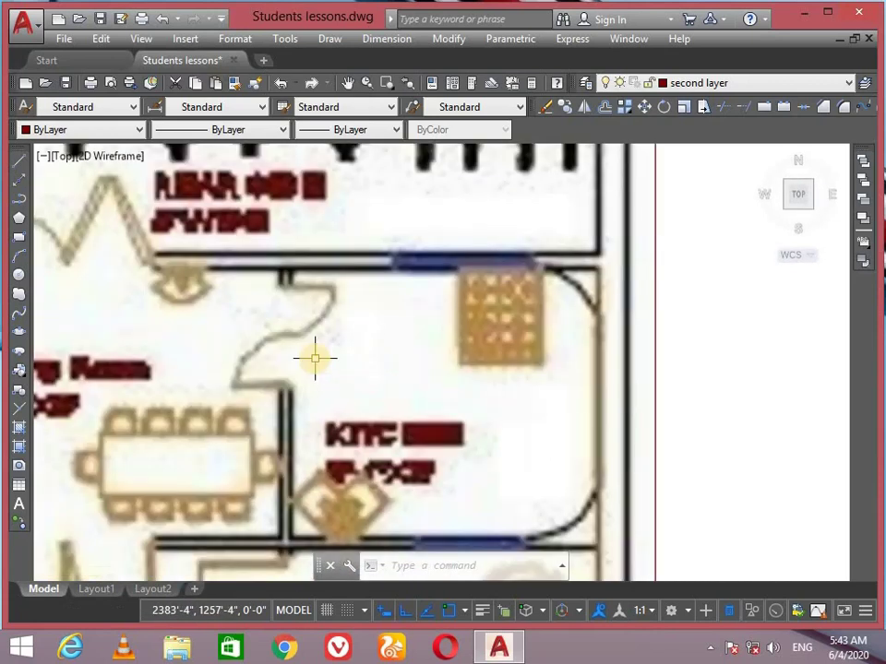
scroll(314, 358, down, 1)
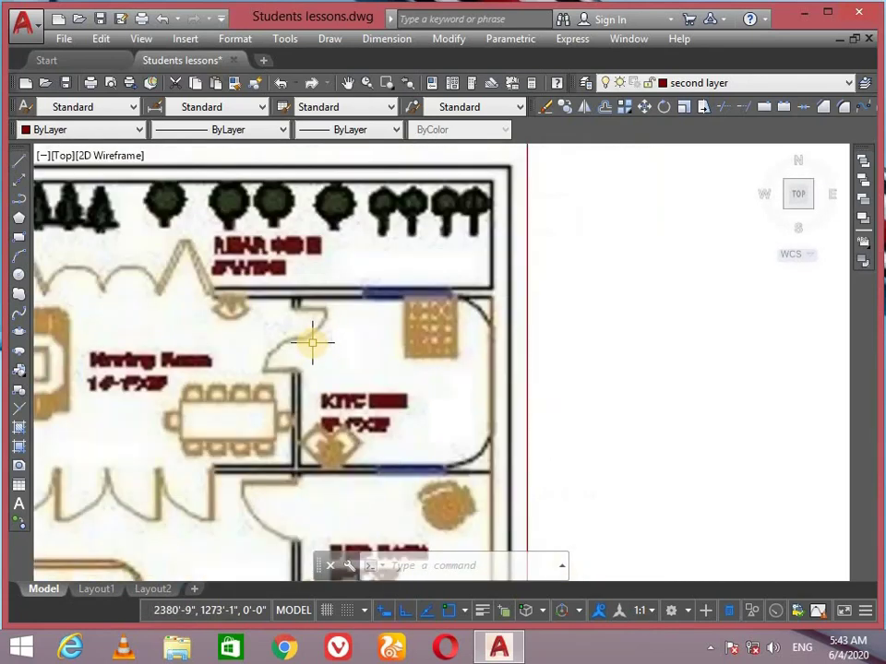
scroll(310, 343, down, 1)
scroll(379, 336, up, 3)
scroll(380, 319, down, 1)
scroll(380, 320, down, 3)
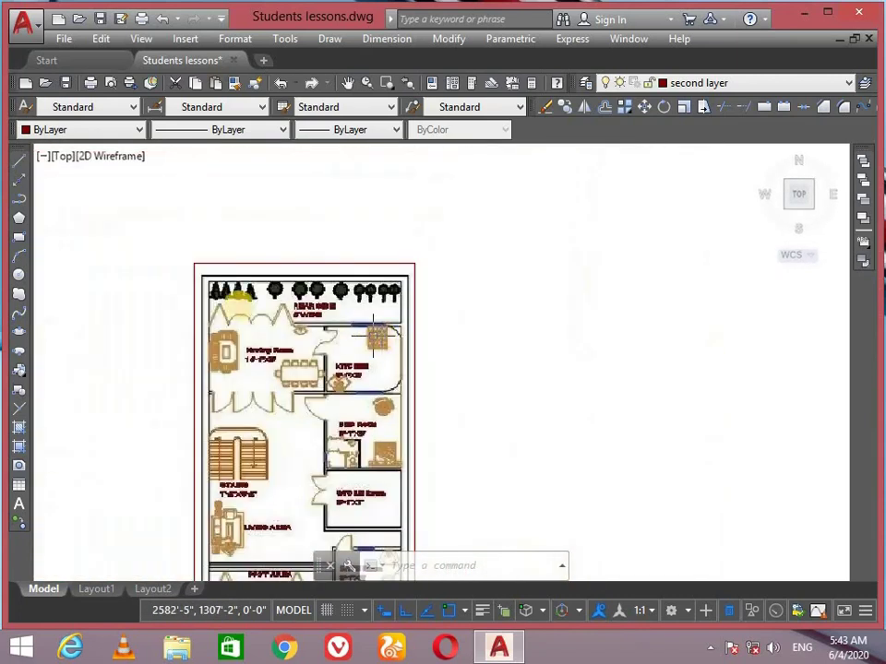
scroll(369, 339, down, 1)
middle_drag(369, 339, 420, 273)
middle_drag(412, 152, 395, 207)
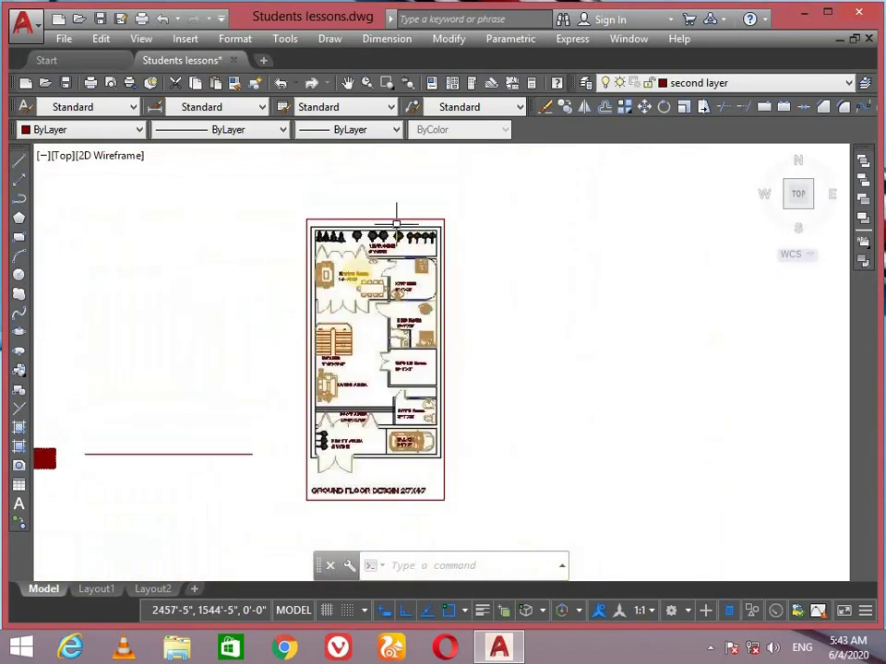
scroll(411, 306, up, 5)
scroll(411, 306, down, 3)
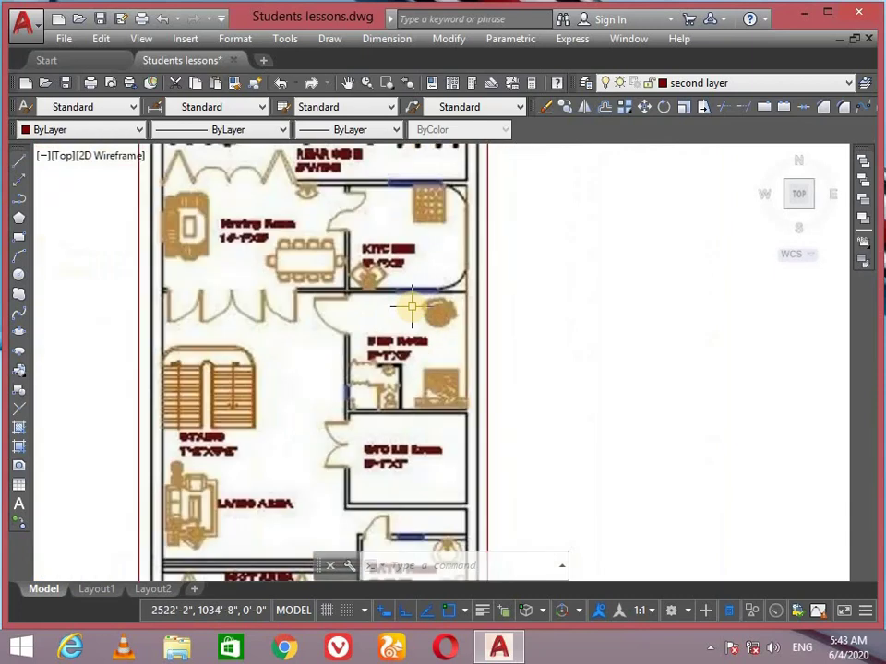
scroll(433, 323, down, 2)
mouse_move(388, 294)
middle_down()
mouse_move(440, 244)
mouse_move(419, 320)
middle_up()
scroll(478, 343, down, 1)
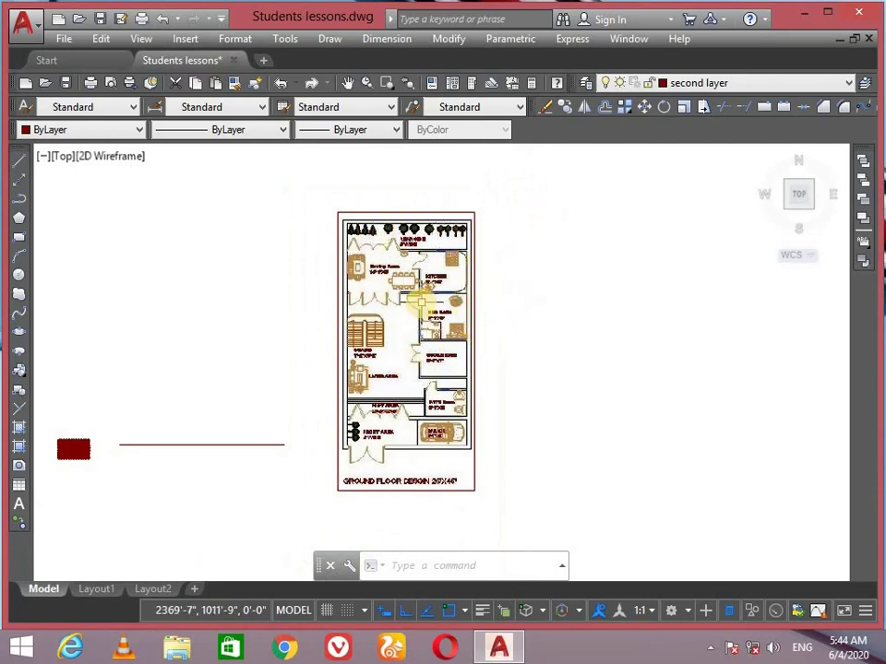
click(521, 192)
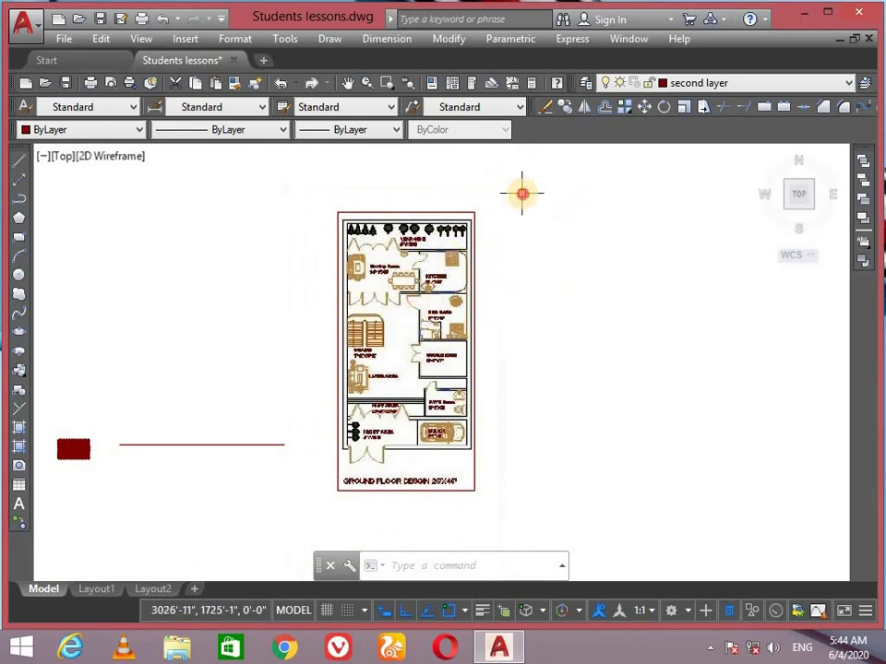
click(308, 527)
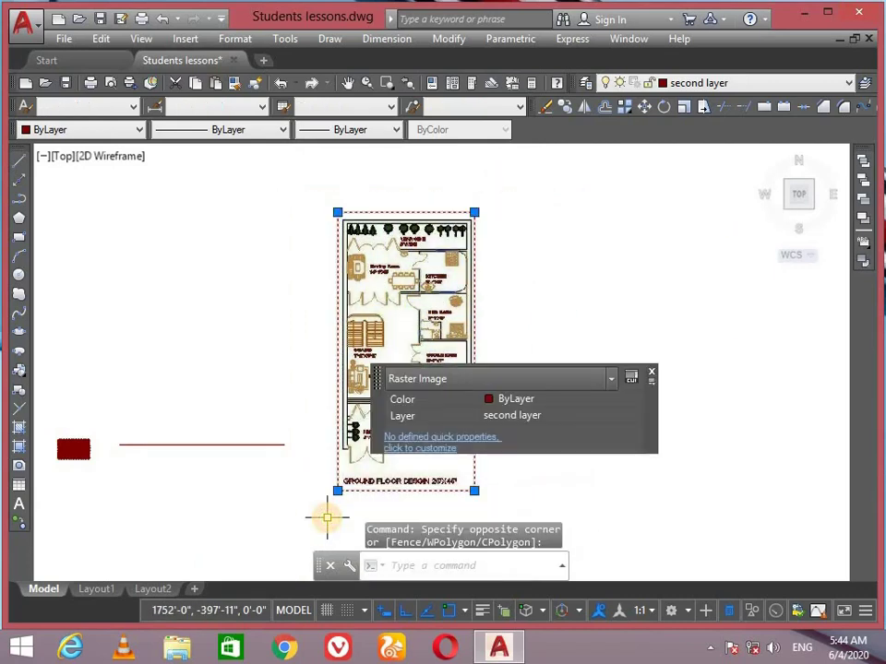
text(c)
key(Return)
key(Escape)
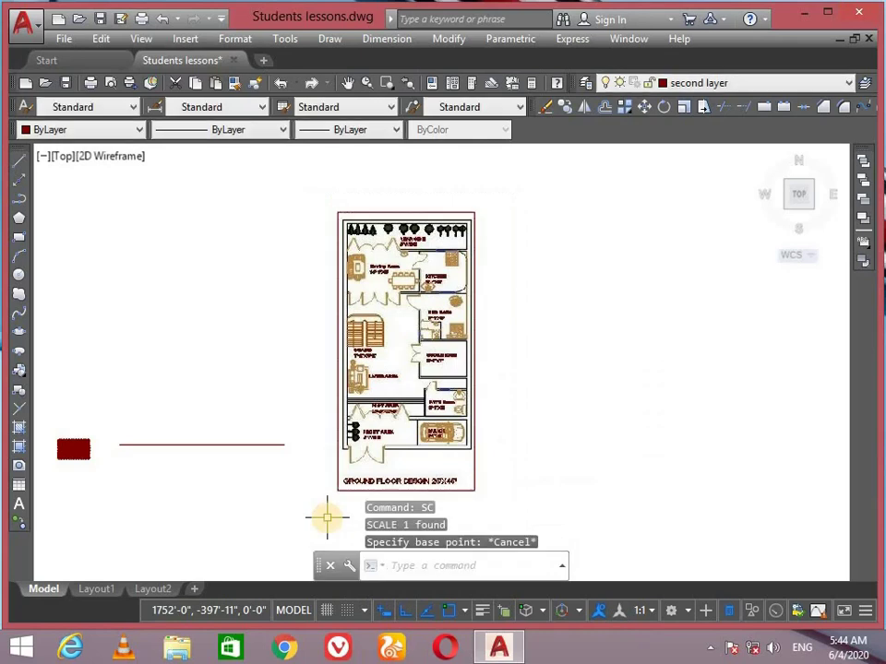
scroll(290, 257, up, 5)
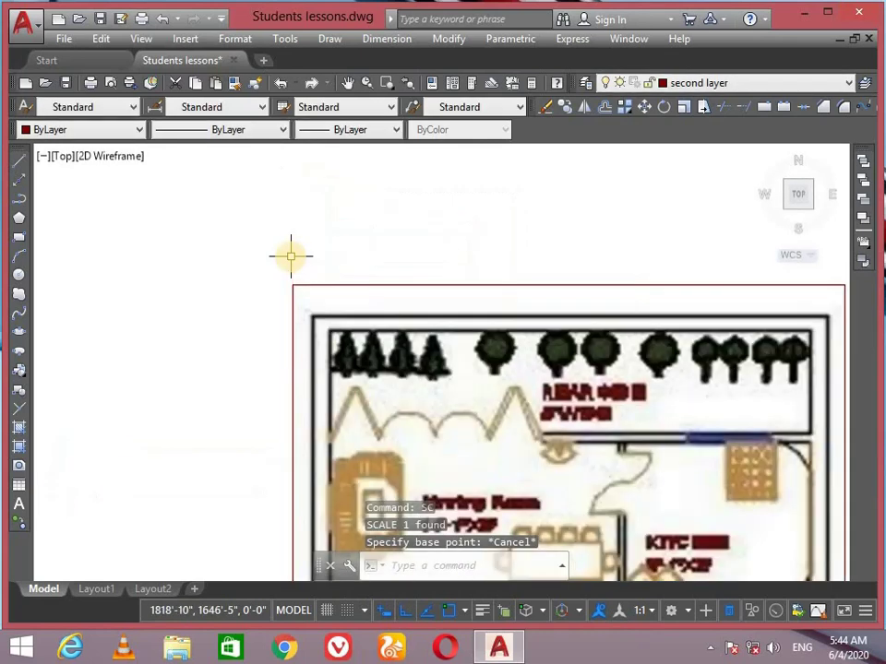
text(dli)
key(Return)
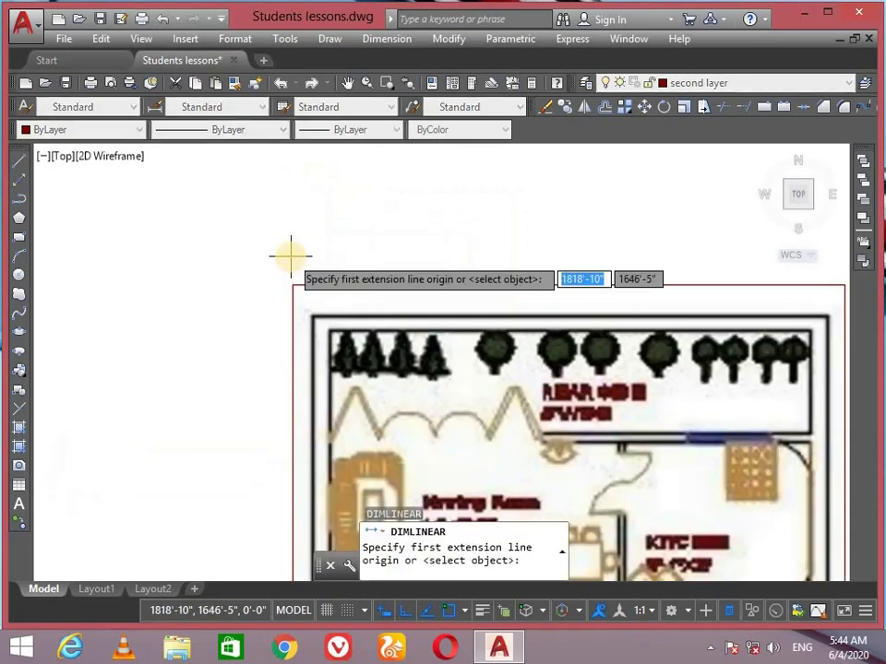
click(292, 285)
scroll(292, 285, down, 3)
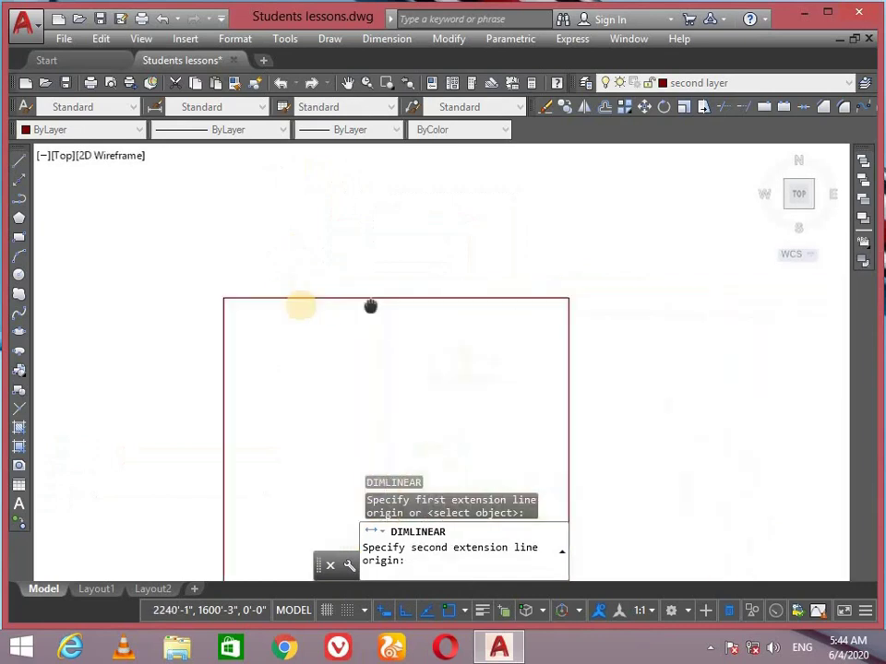
scroll(524, 296, up, 2)
scroll(510, 310, up, 2)
click(515, 306)
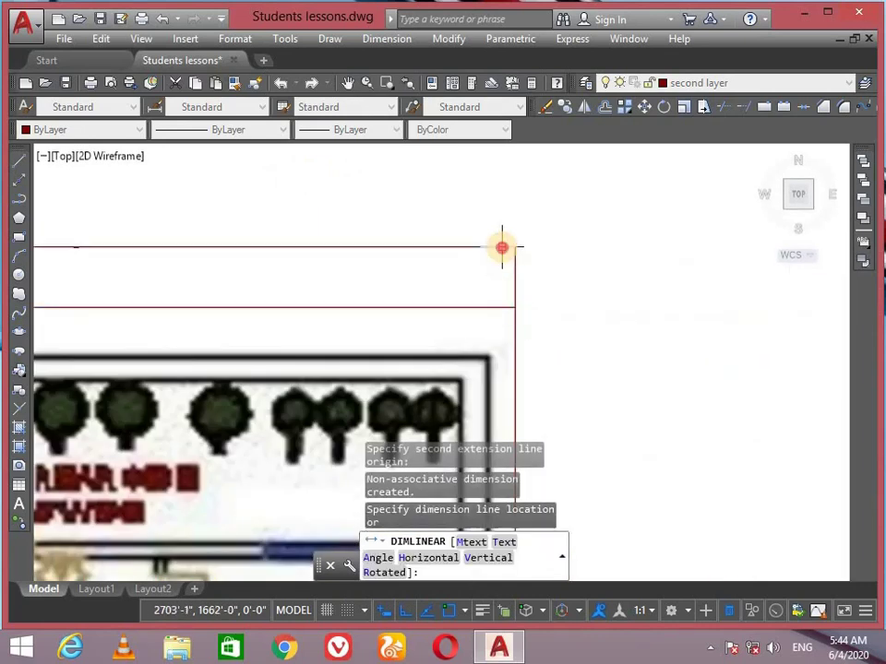
scroll(401, 259, down, 3)
scroll(341, 181, up, 4)
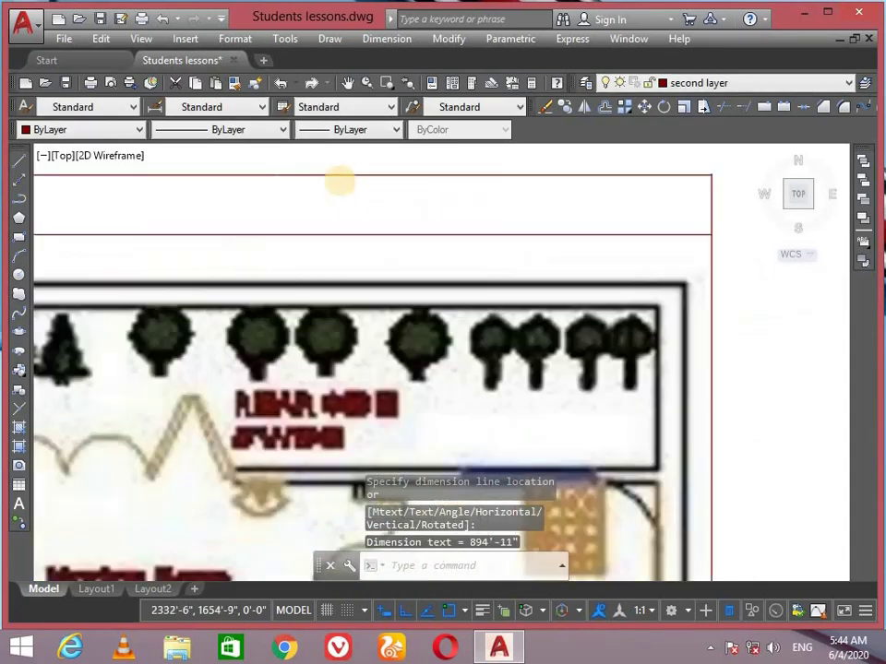
scroll(443, 296, up, 5)
scroll(252, 287, down, 2)
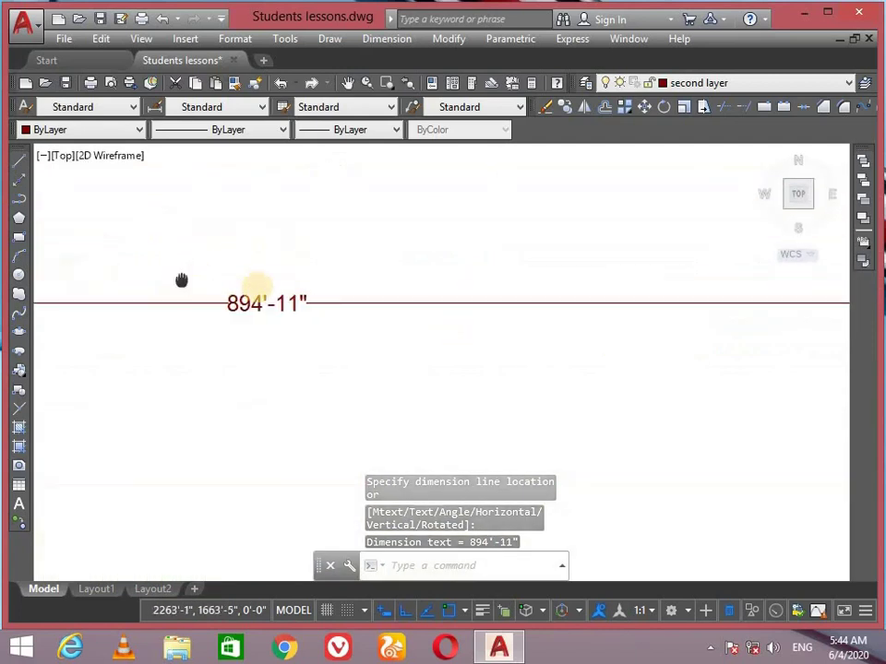
scroll(395, 317, up, 2)
scroll(395, 318, up, 3)
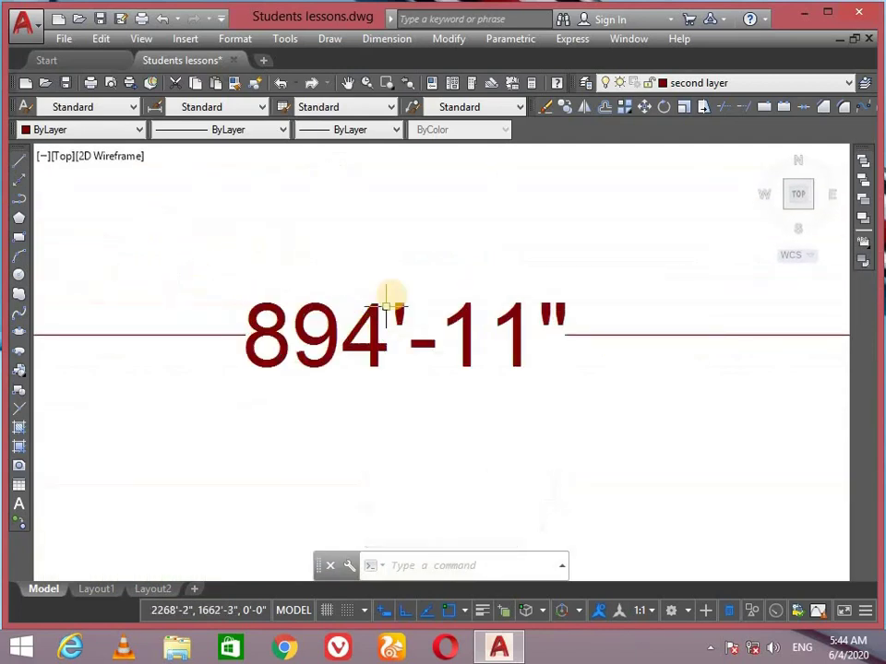
scroll(392, 293, down, 4)
click(488, 290)
click(429, 353)
key(Delete)
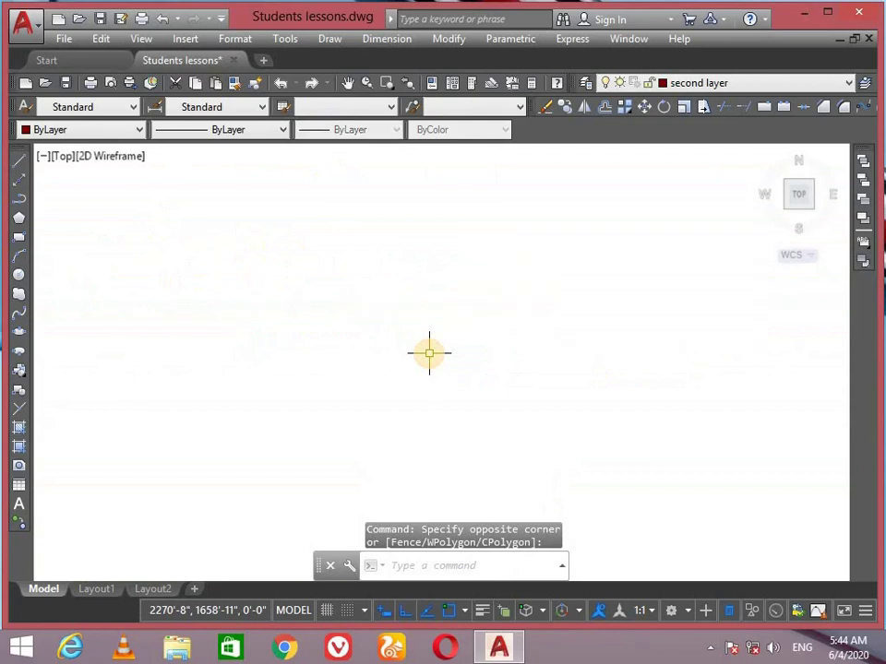
scroll(429, 353, down, 3)
scroll(418, 354, down, 3)
middle_drag(419, 355, 419, 283)
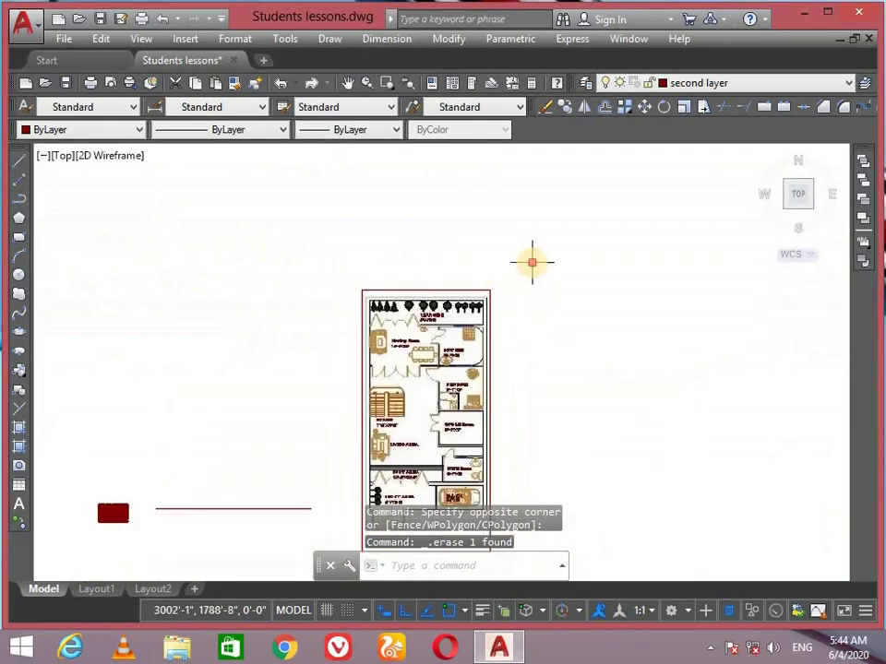
click(531, 263)
click(346, 533)
middle_drag(346, 533, 367, 379)
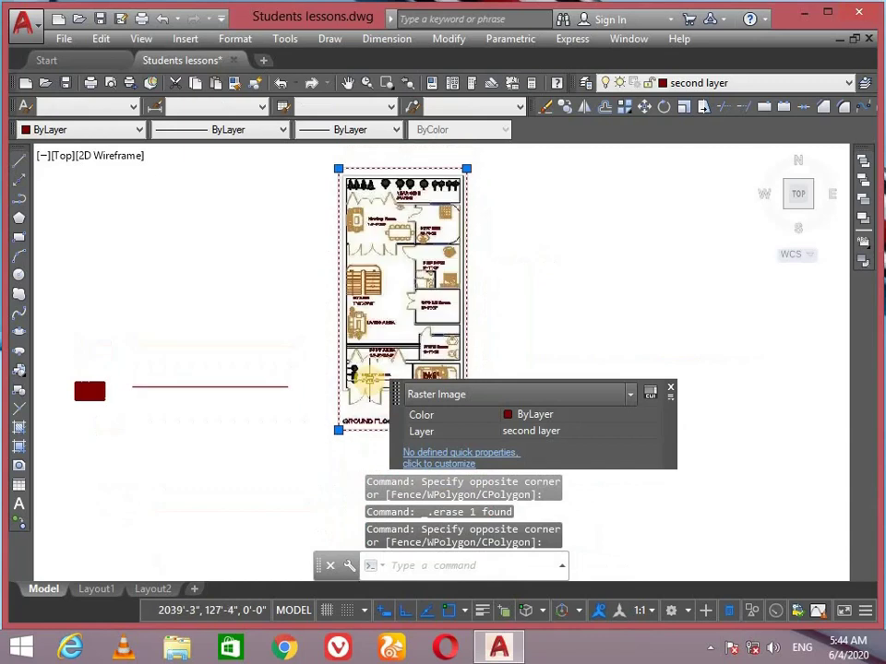
text(sc)
key(Return)
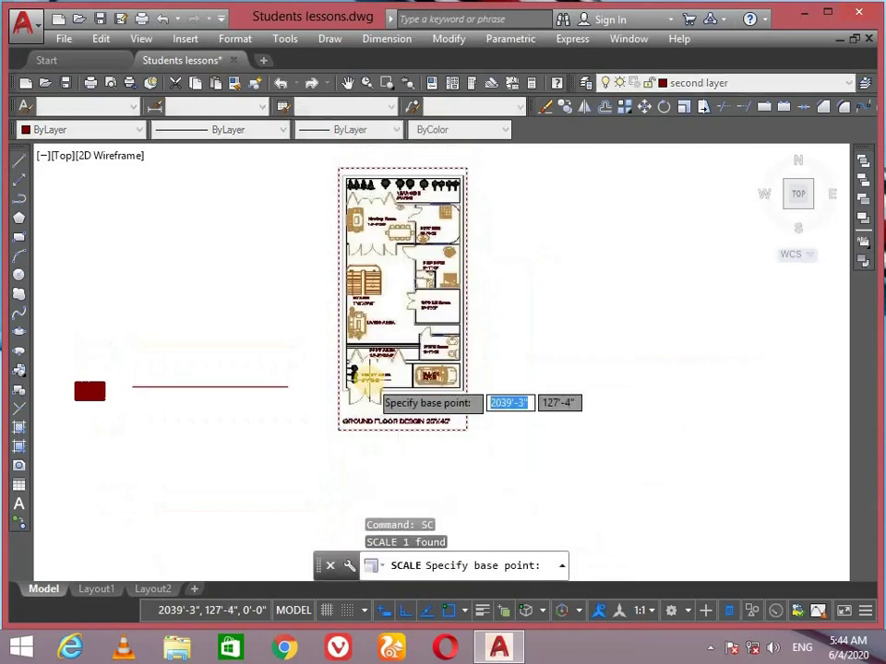
click(340, 429)
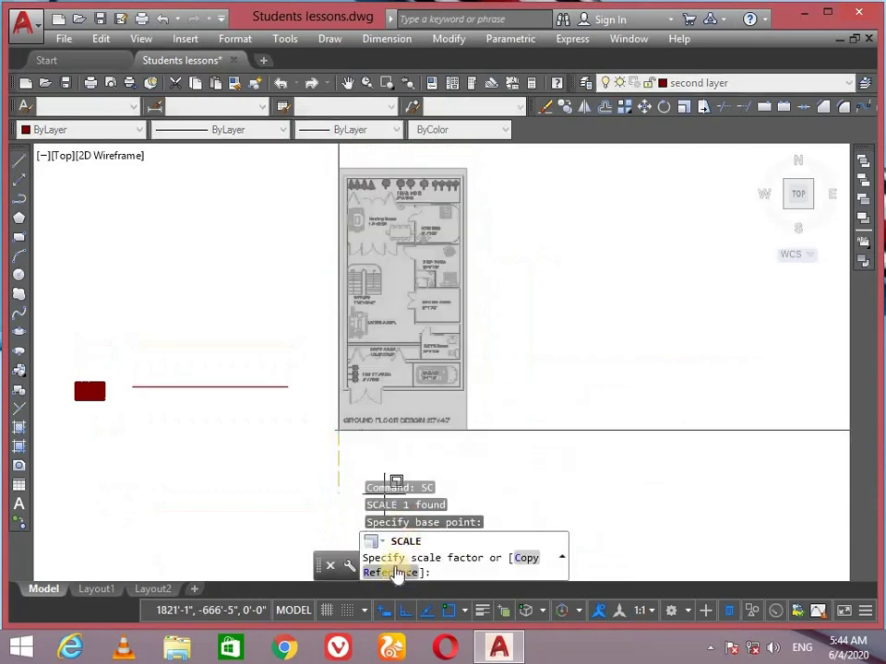
click(395, 571)
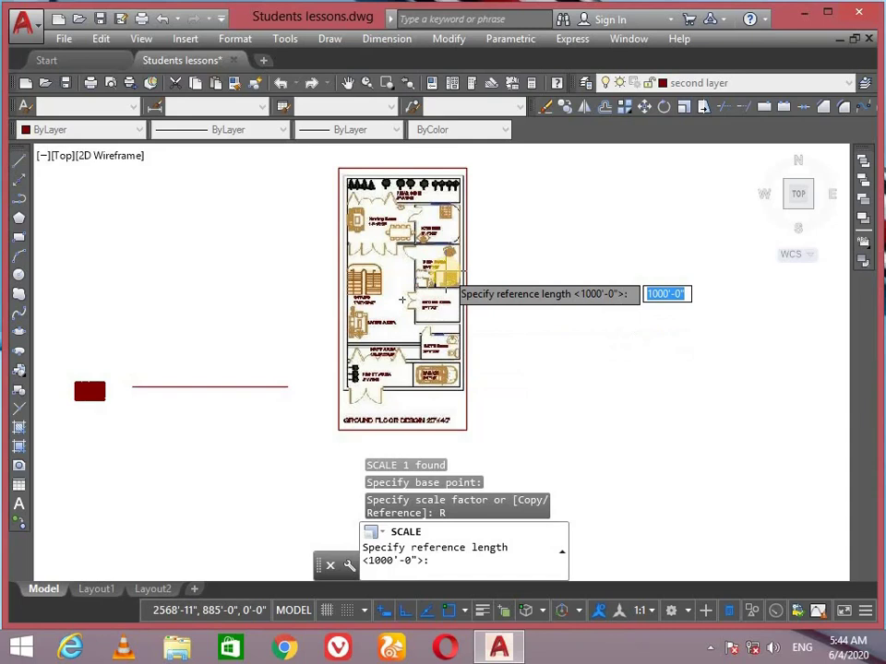
key(Escape)
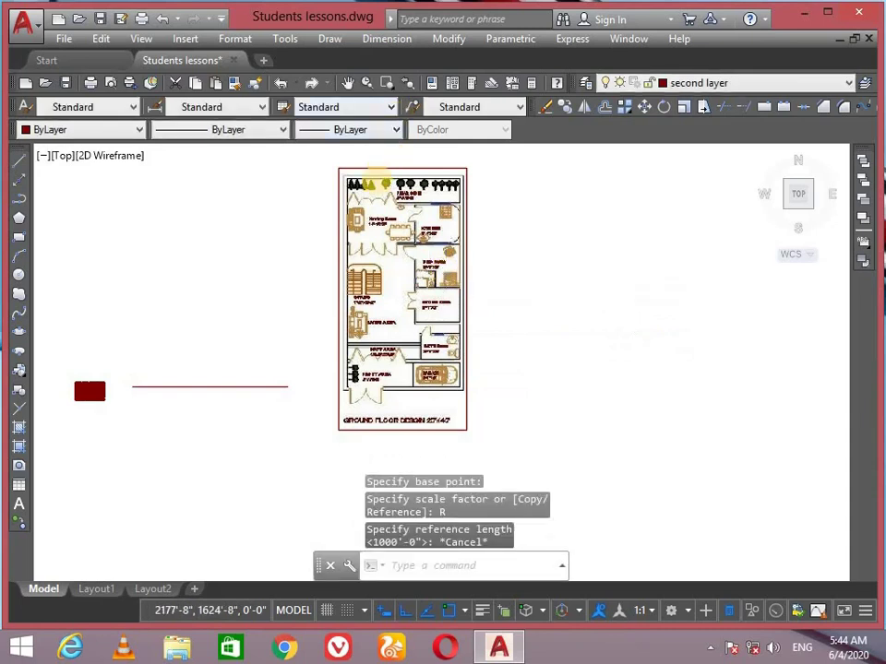
middle_drag(357, 224, 354, 254)
scroll(352, 259, up, 2)
scroll(349, 264, up, 2)
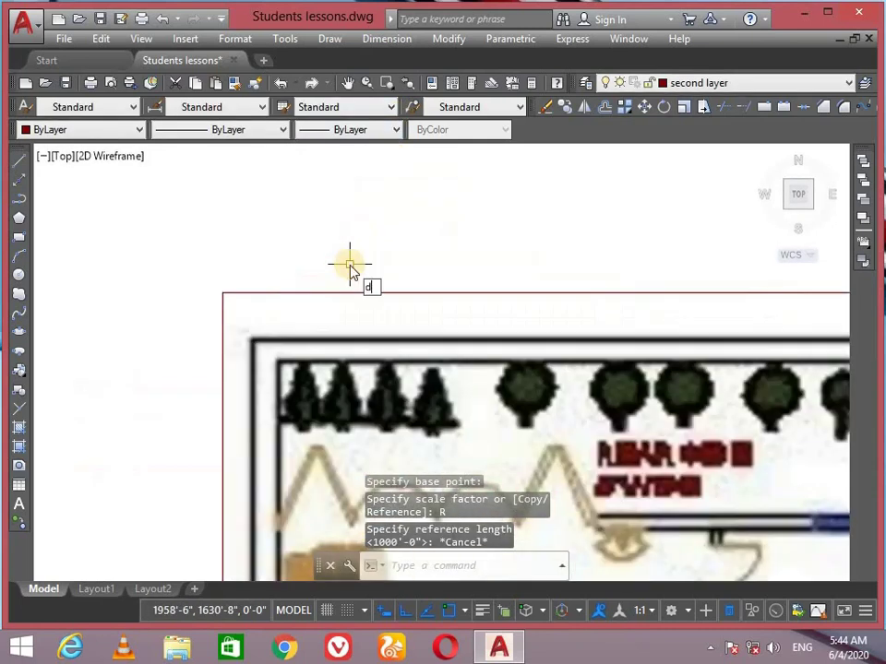
text(i)
key(Return)
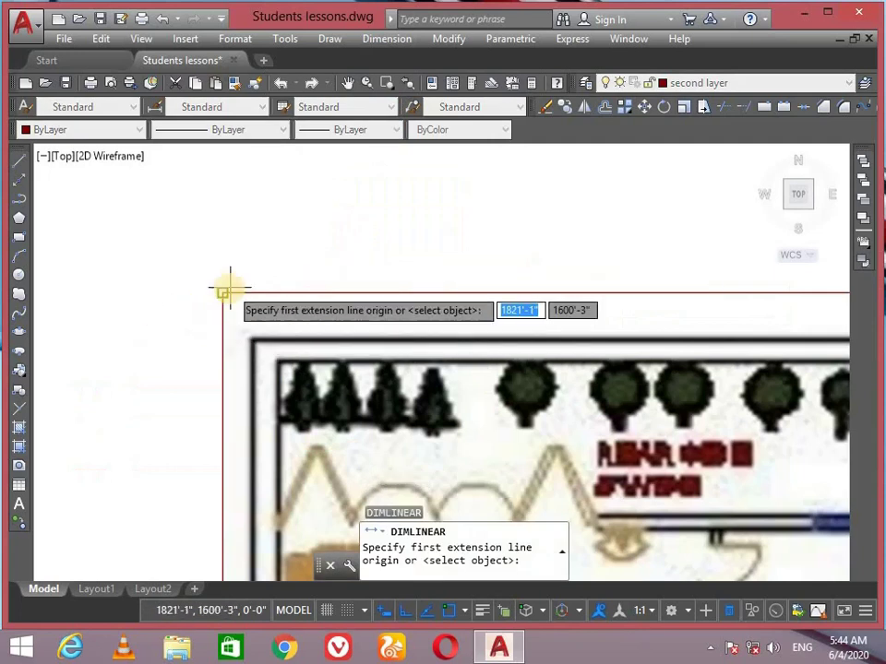
click(221, 292)
scroll(86, 322, down, 3)
scroll(296, 322, up, 2)
scroll(200, 300, up, 2)
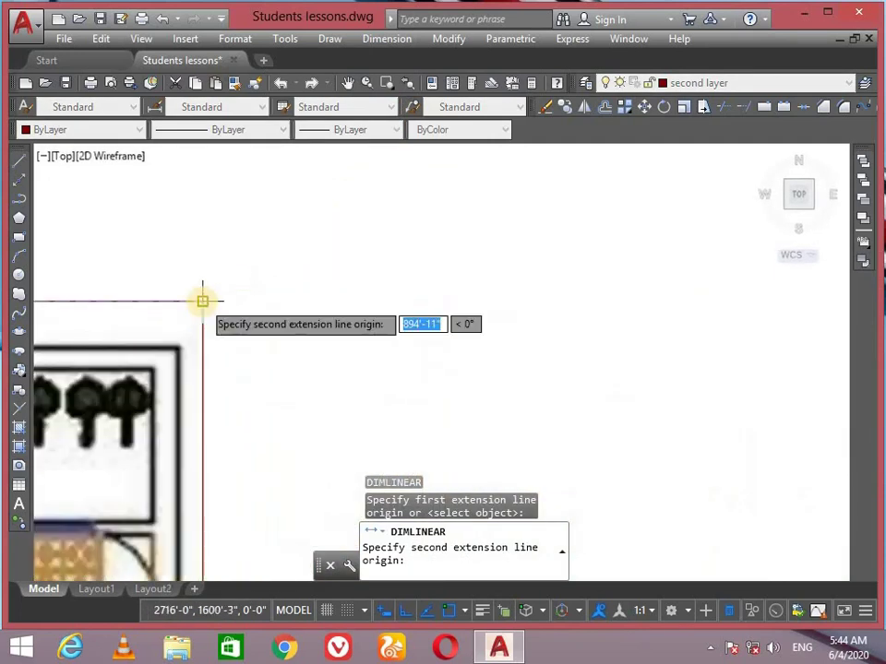
click(201, 300)
click(221, 256)
scroll(469, 277, down, 2)
scroll(278, 351, up, 3)
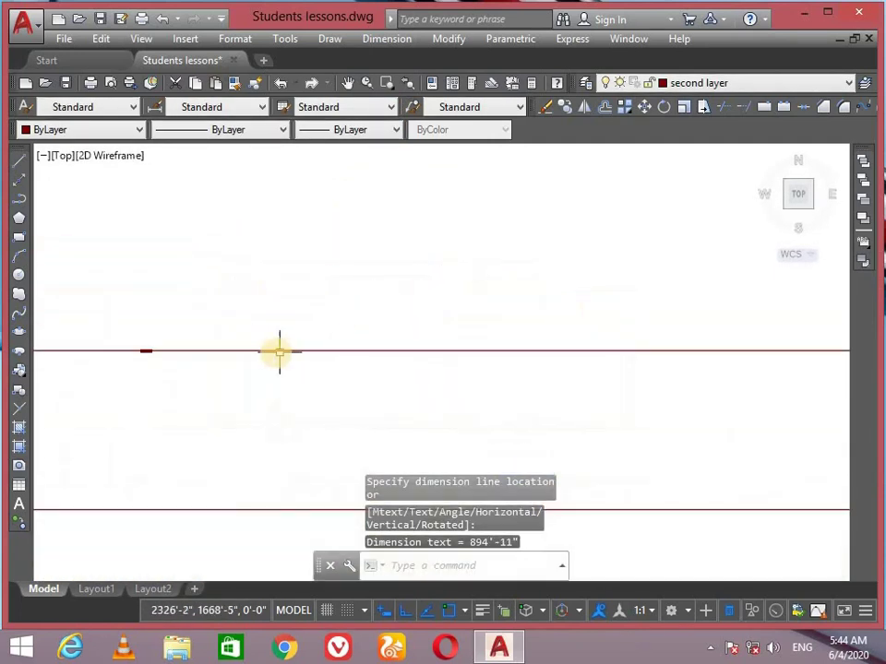
scroll(262, 341, up, 2)
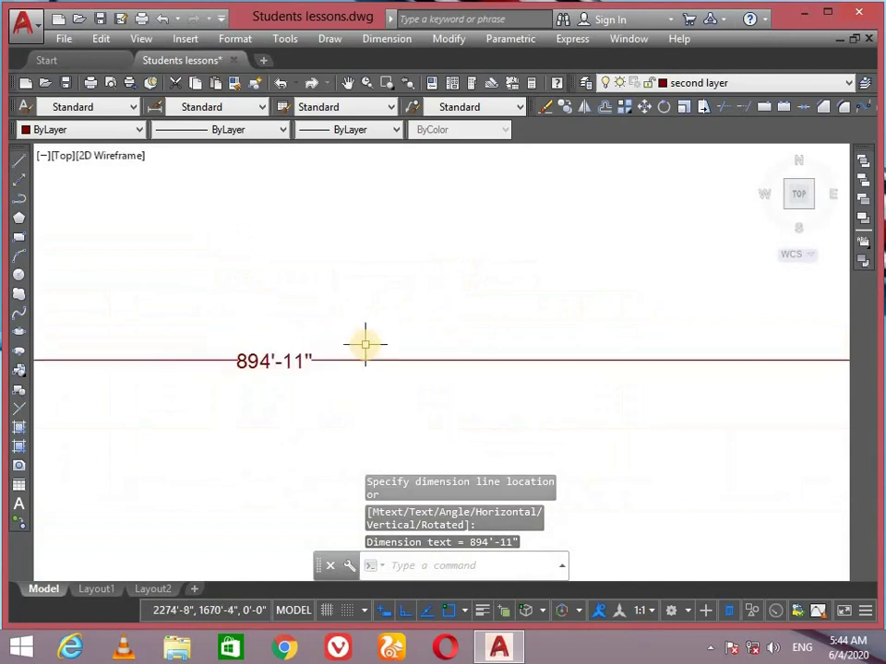
click(421, 319)
click(353, 389)
key(Delete)
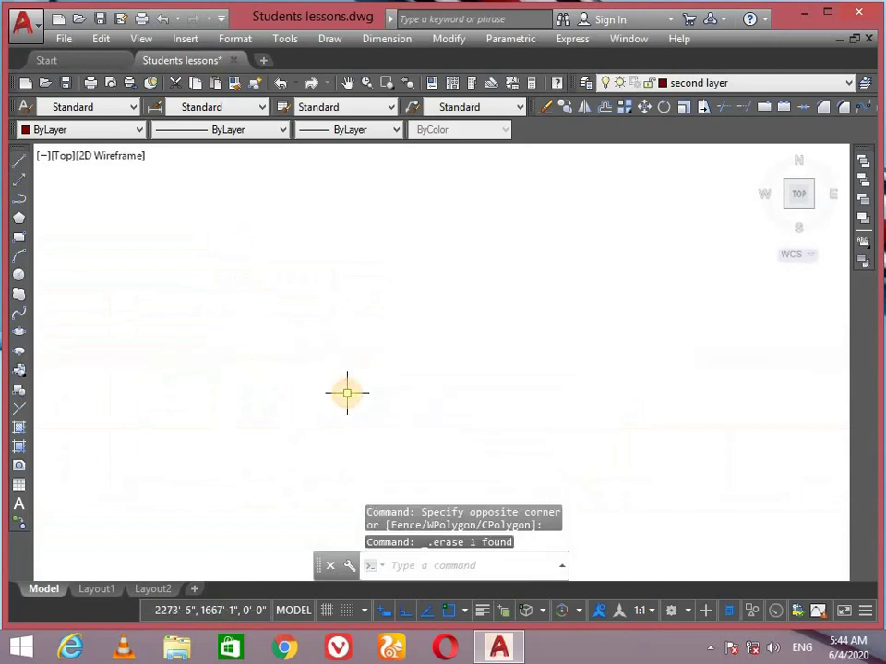
Scale the floor-plan image from its lower-left corner by reference, from 894'-11" to 25
scroll(348, 391, down, 5)
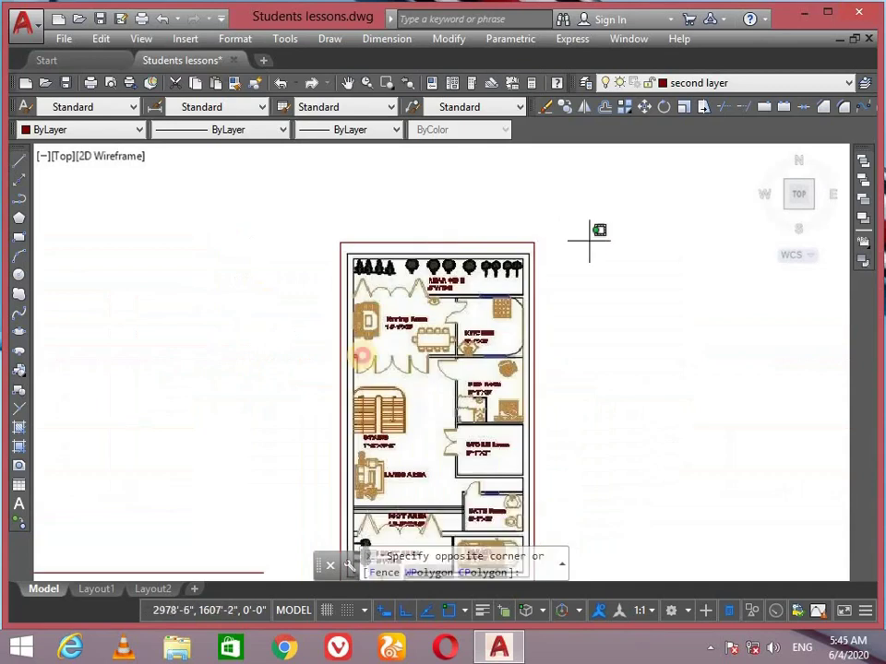
middle_drag(282, 528, 267, 323)
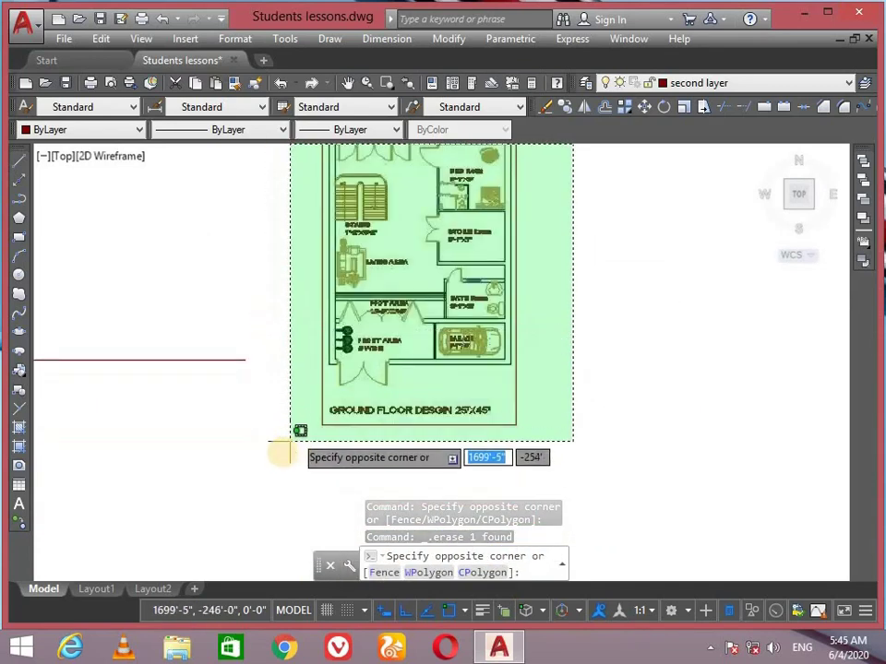
click(290, 440)
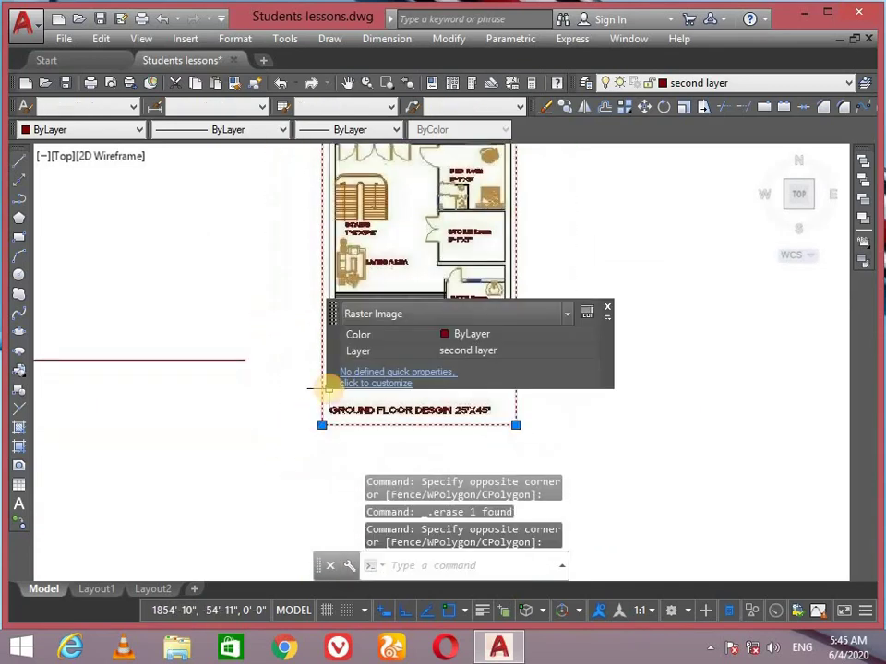
text(sc)
key(Return)
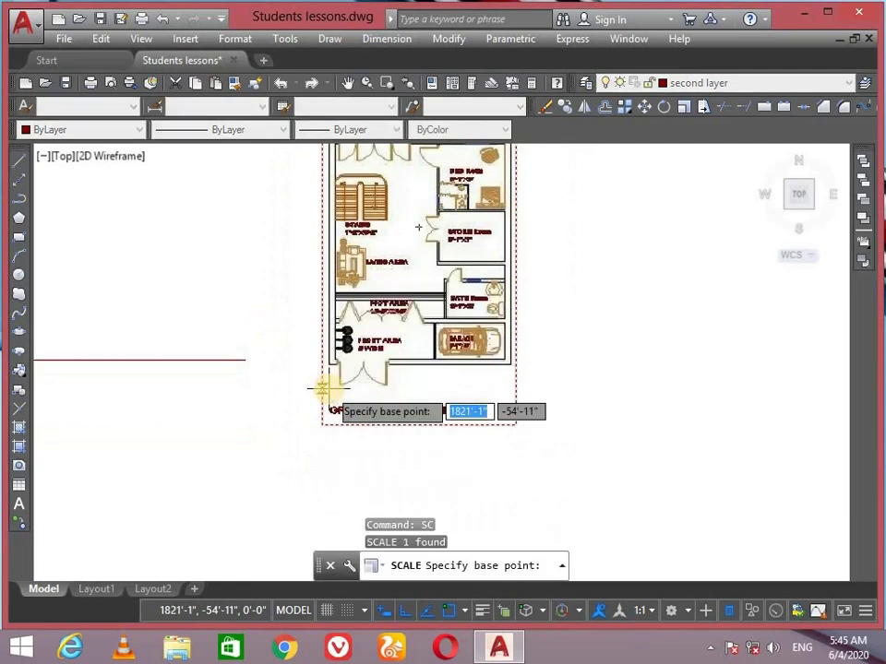
click(322, 425)
click(391, 572)
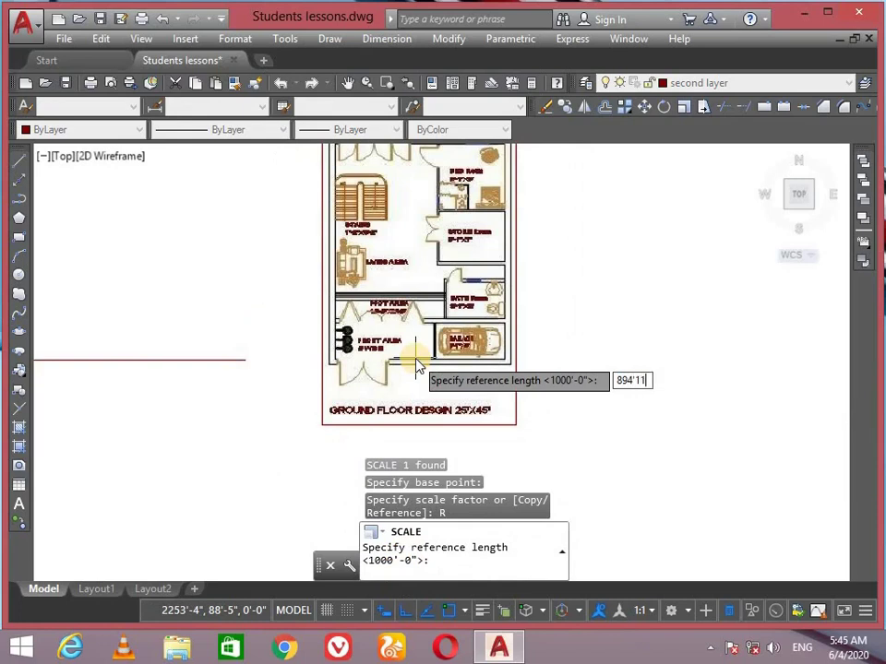
key(Return)
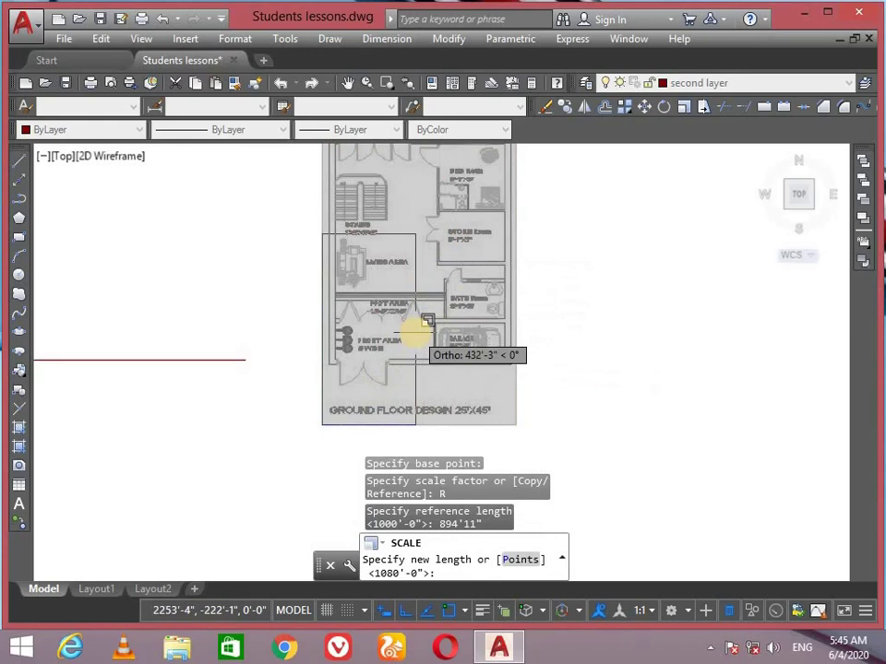
text(25')
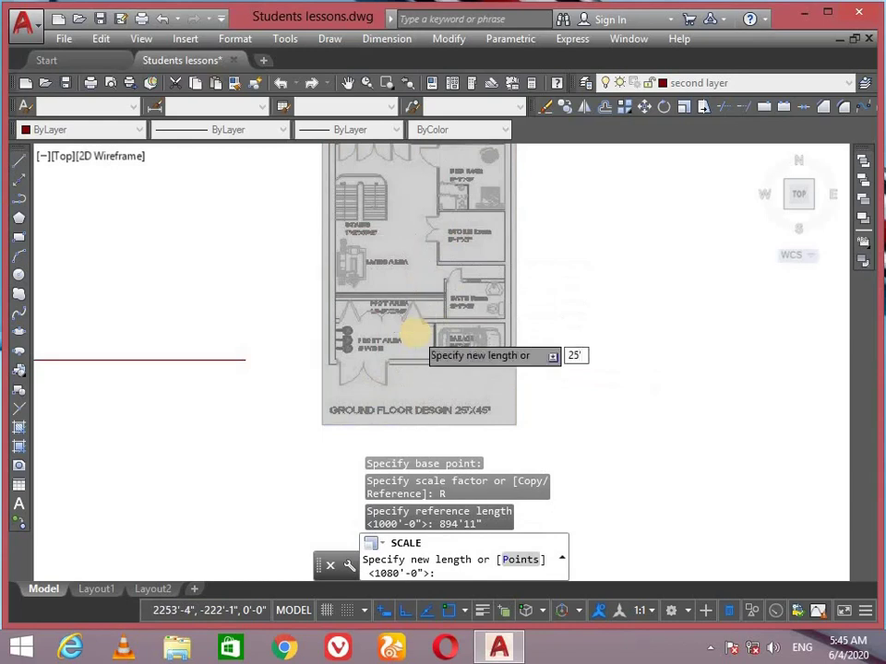
key(Return)
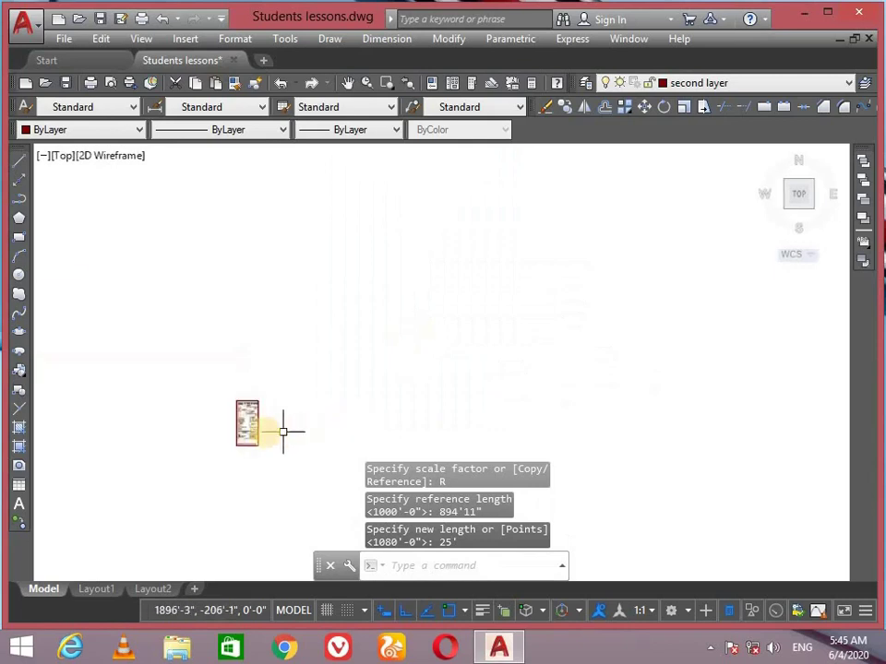
Add a DLI linear dimension across the image's top corners, reading 25', and view the title
scroll(363, 370, up, 3)
scroll(307, 292, up, 2)
scroll(296, 286, up, 2)
scroll(279, 313, up, 2)
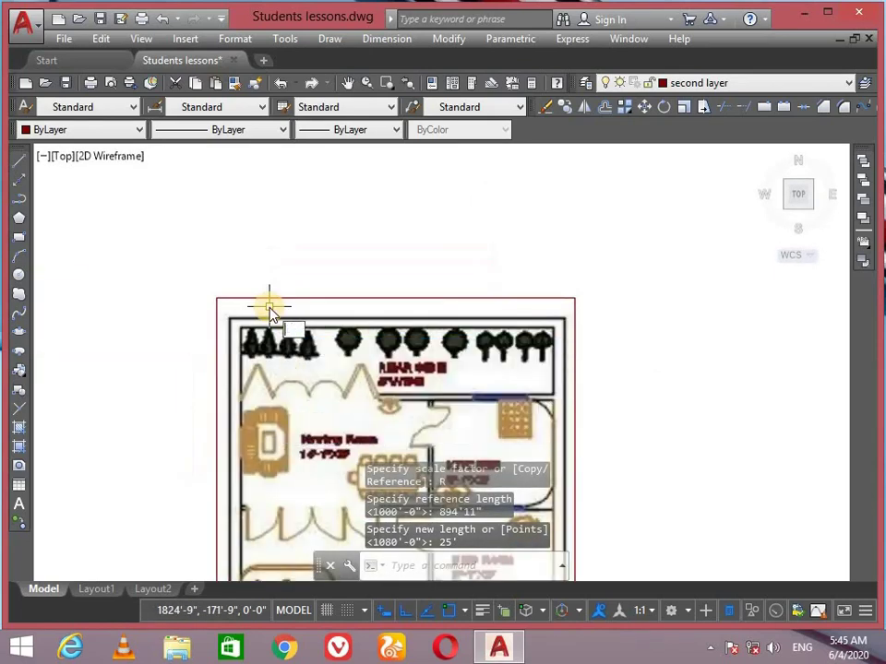
text(dli)
key(Return)
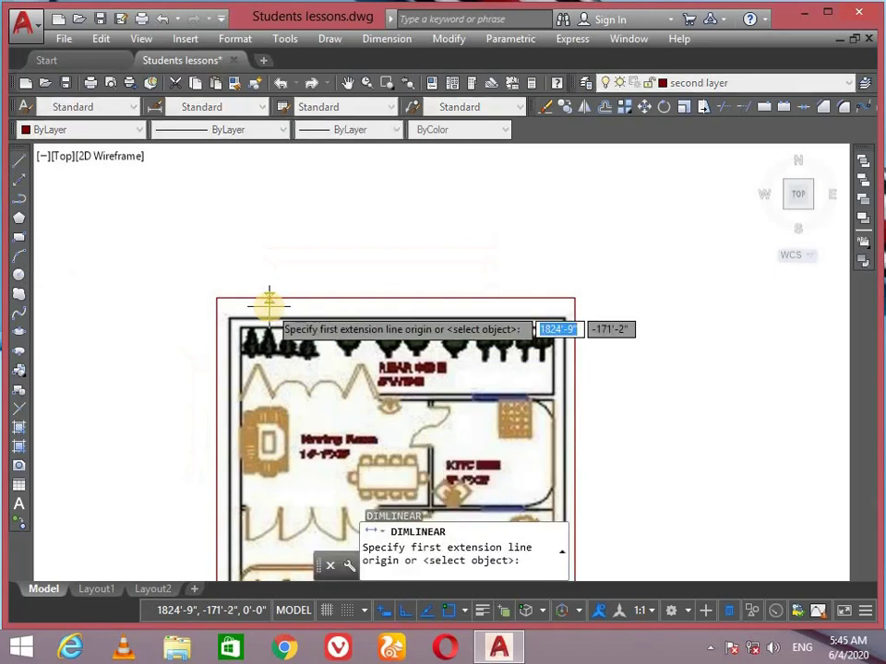
click(217, 298)
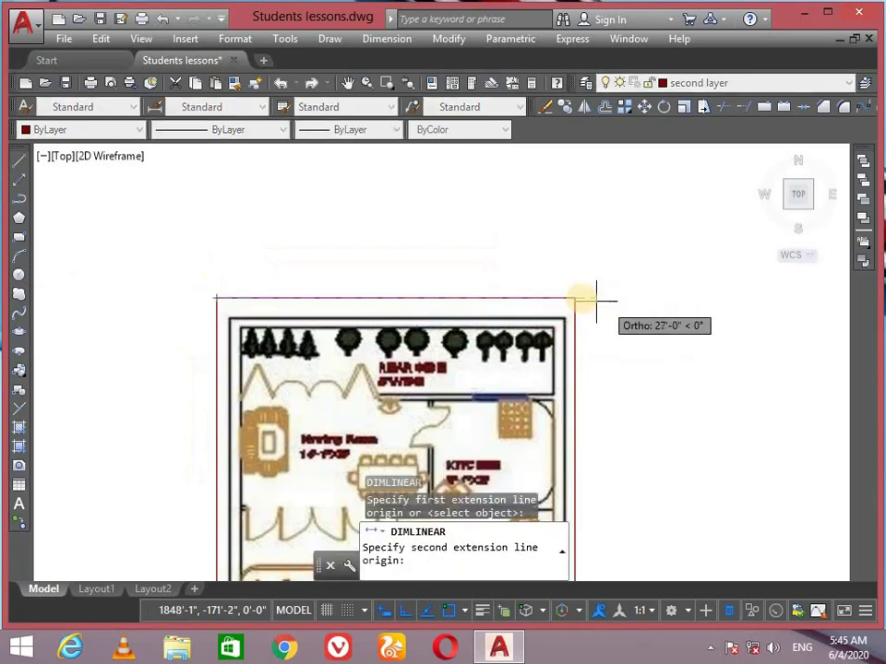
click(577, 300)
scroll(417, 251, up, 3)
scroll(278, 257, down, 3)
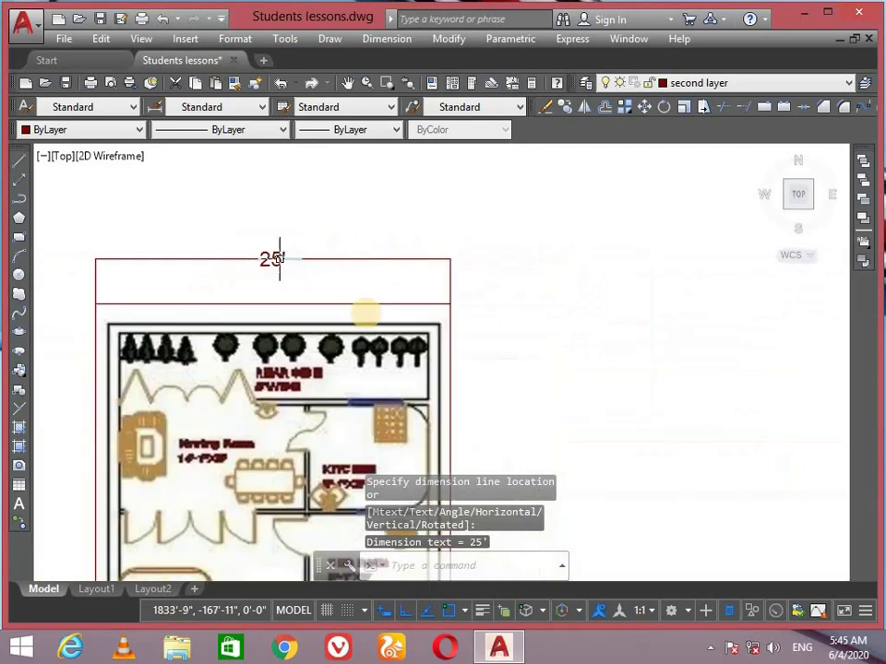
scroll(519, 147, up, 3)
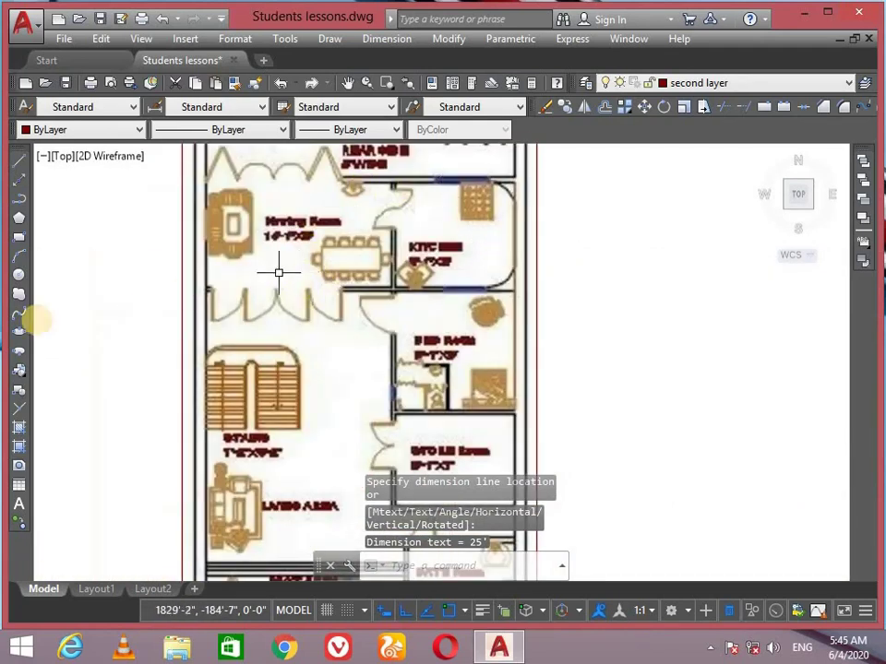
scroll(361, 381, down, 2)
middle_drag(272, 214, 271, 168)
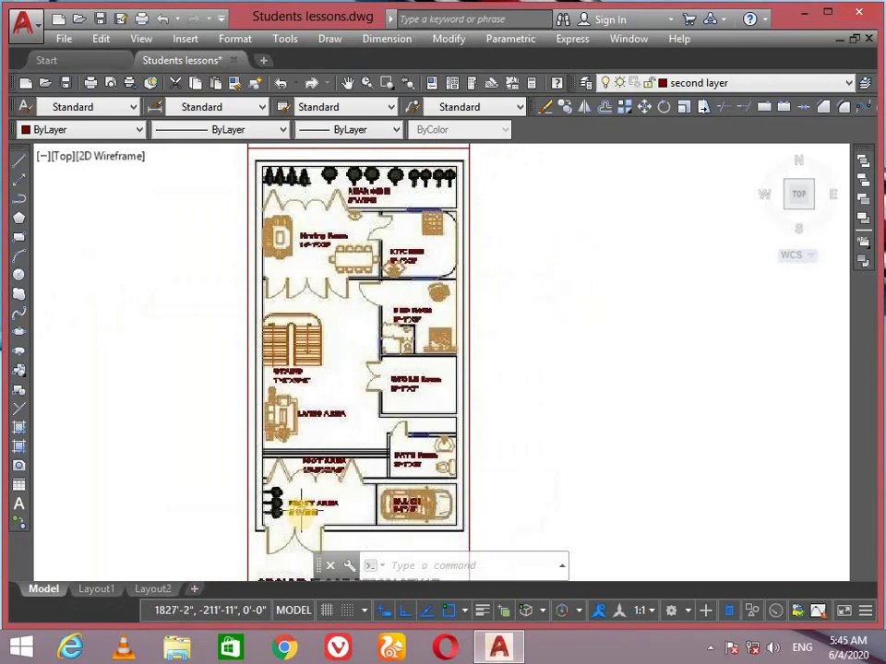
middle_drag(303, 510, 286, 455)
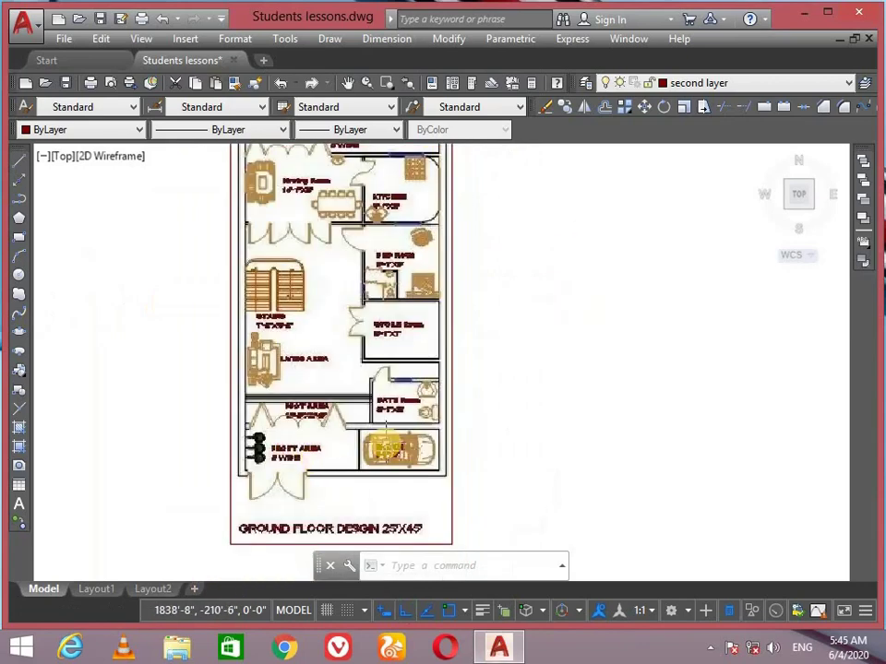
Draw a line along the bottom wall from its corner to the garage's outer corner
scroll(307, 492, up, 2)
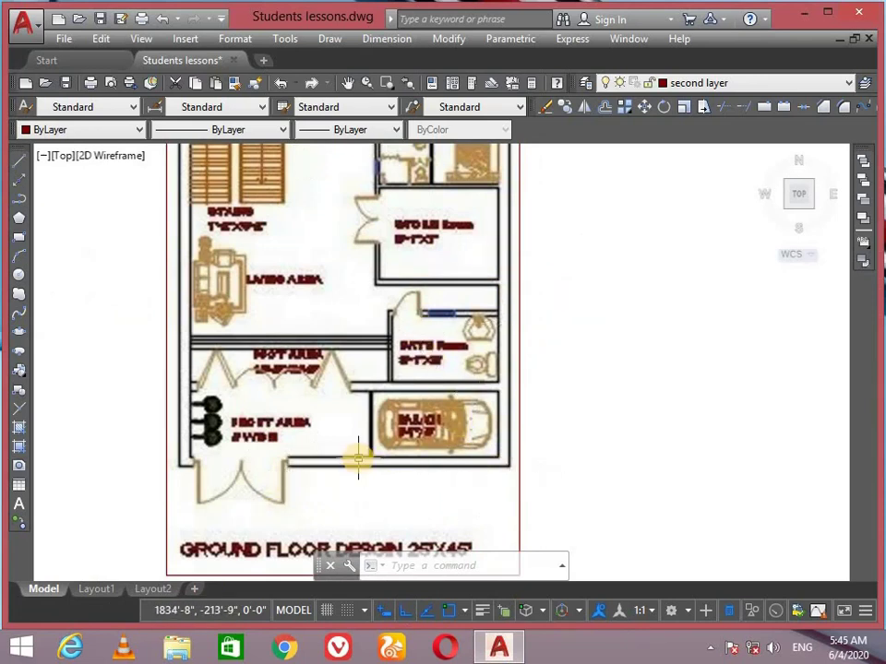
text(l)
key(Return)
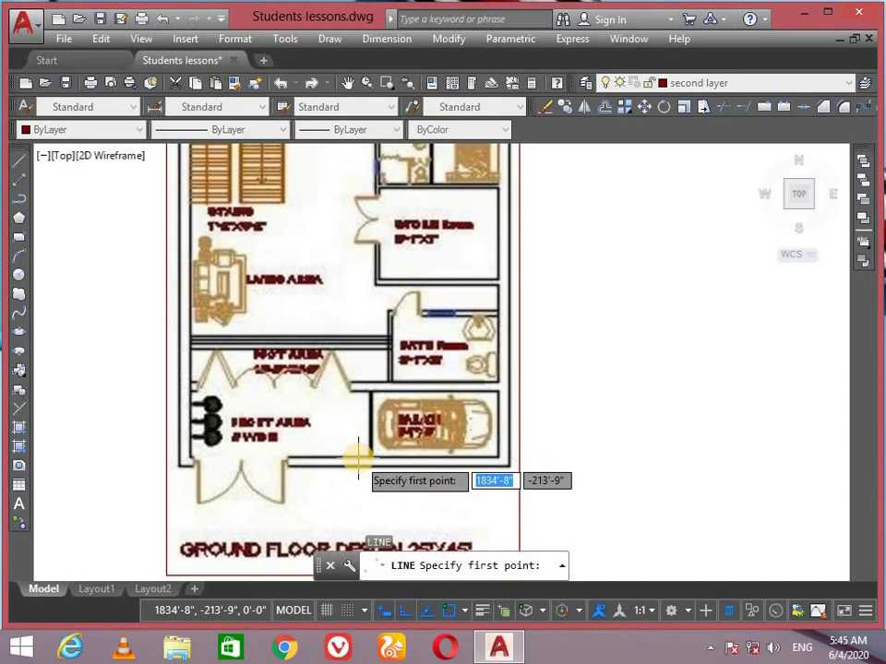
scroll(271, 470, up, 5)
click(342, 448)
scroll(342, 448, down, 3)
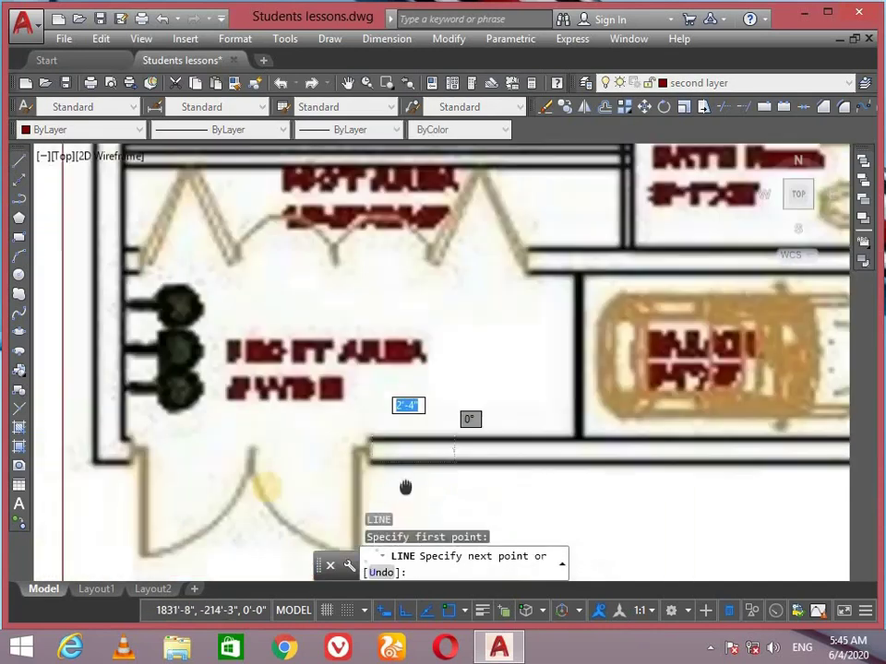
scroll(405, 415, up, 3)
click(526, 450)
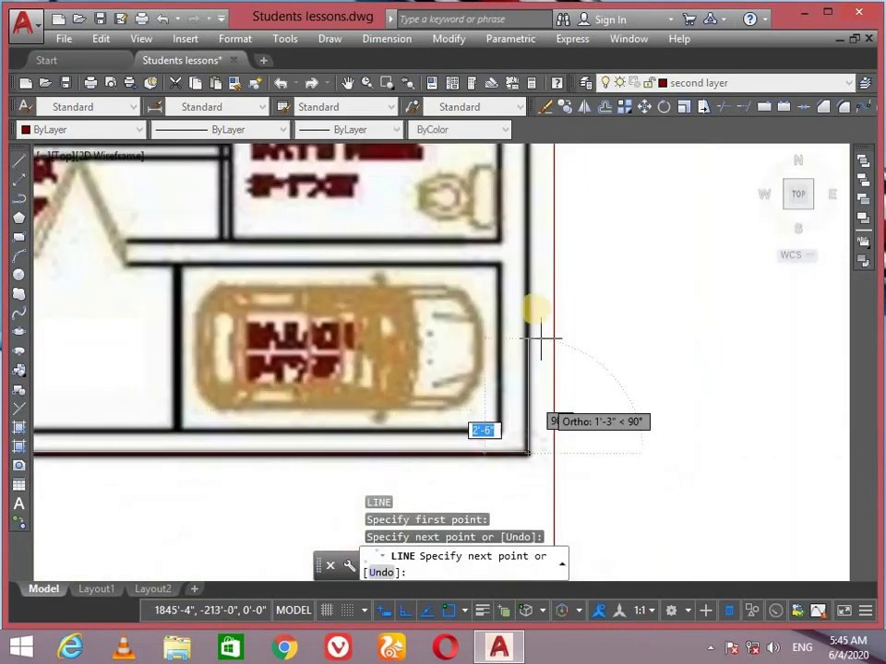
key(Return)
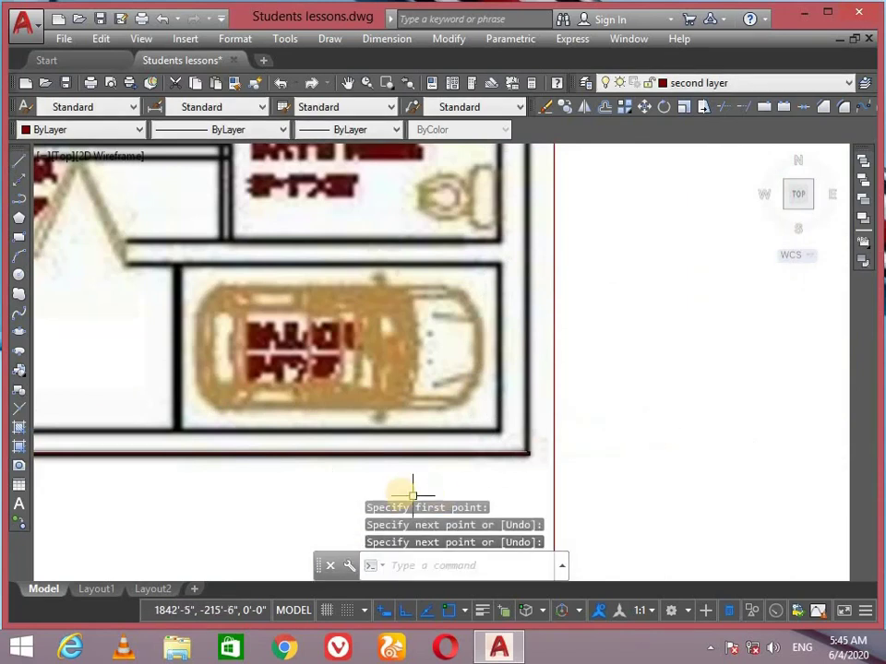
Verify in Quick Properties that the new line measures 15'-7"
click(408, 453)
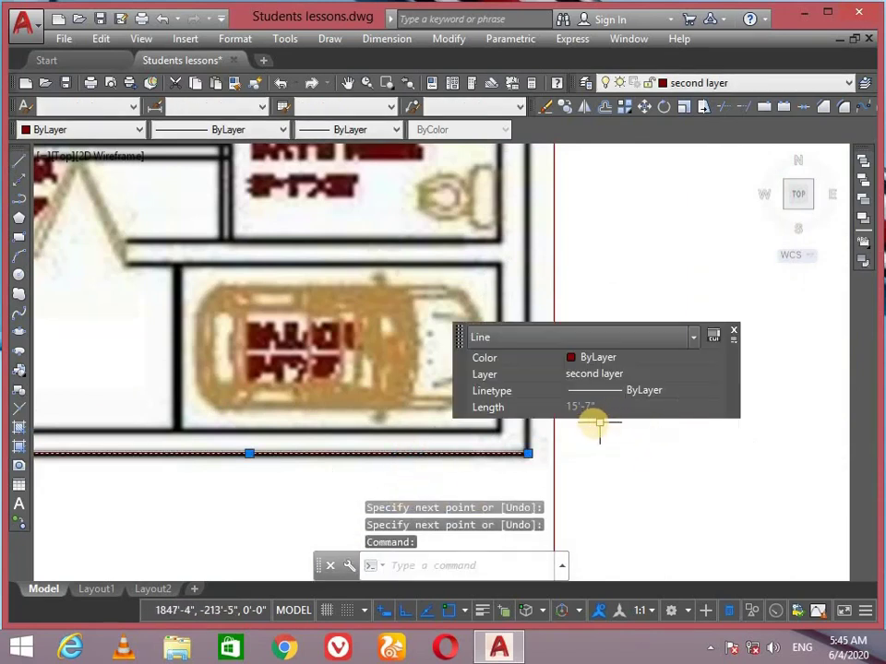
scroll(281, 387, down, 3)
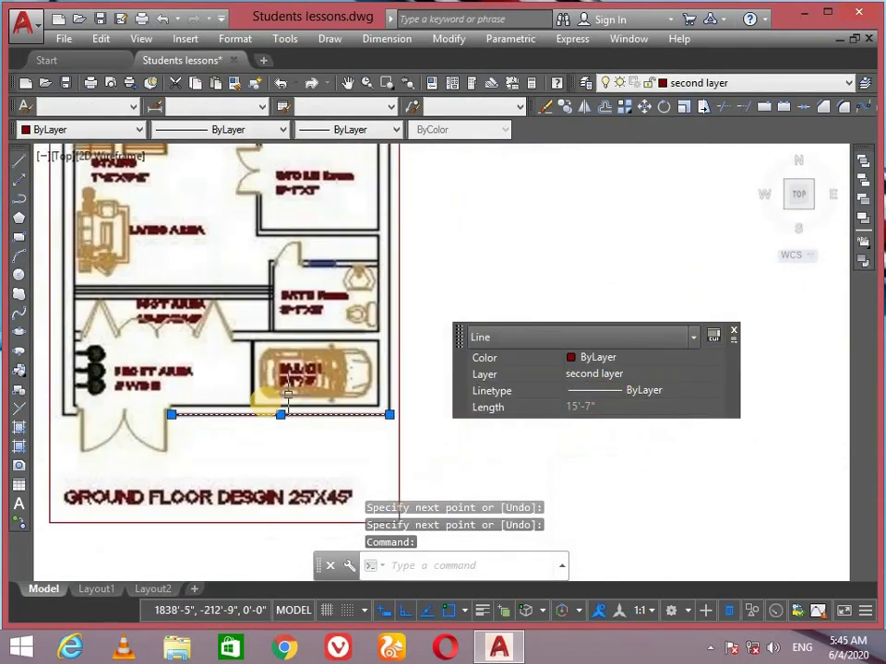
middle_drag(287, 395, 349, 382)
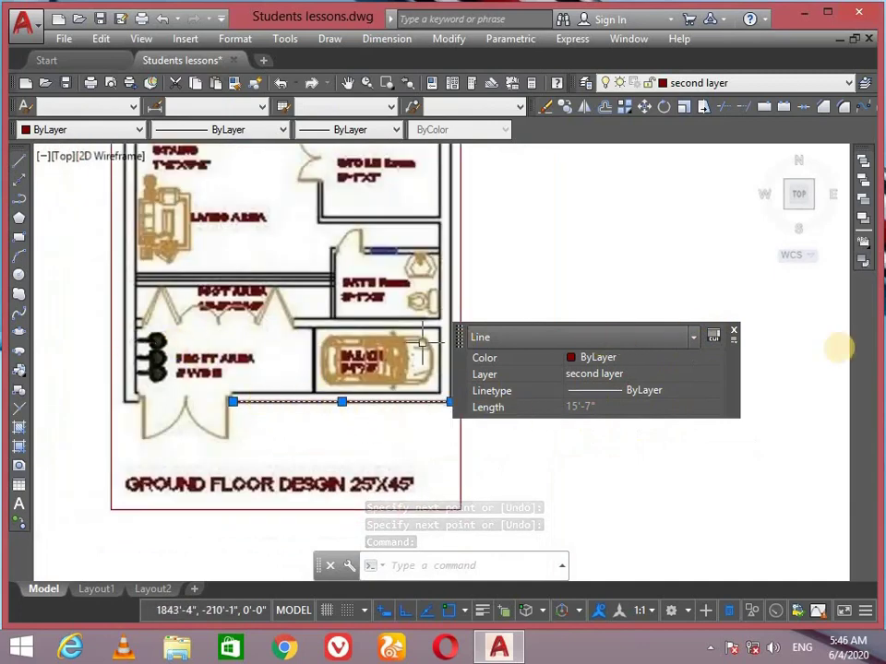
click(733, 330)
scroll(447, 326, down, 2)
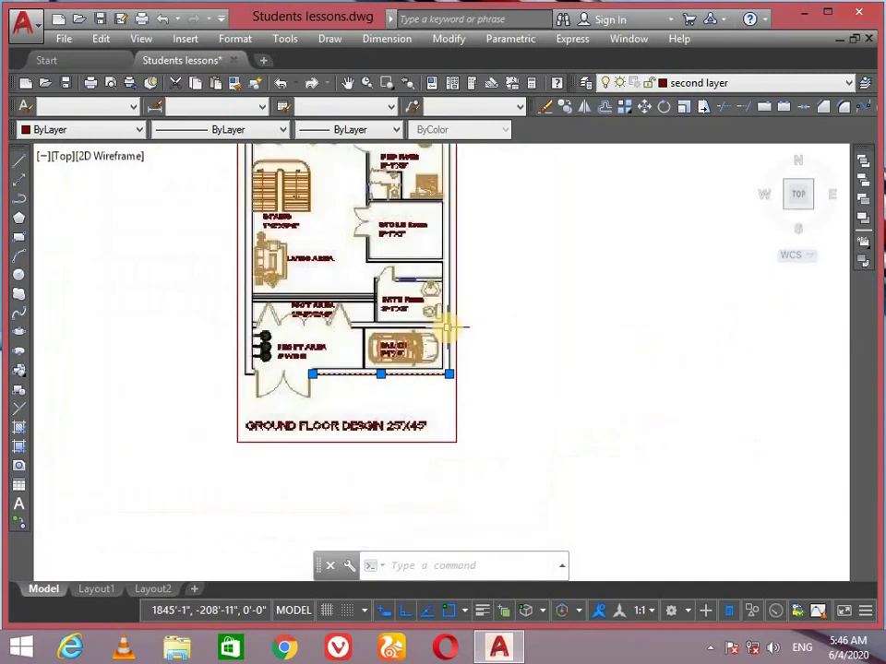
scroll(484, 351, down, 2)
scroll(466, 356, down, 2)
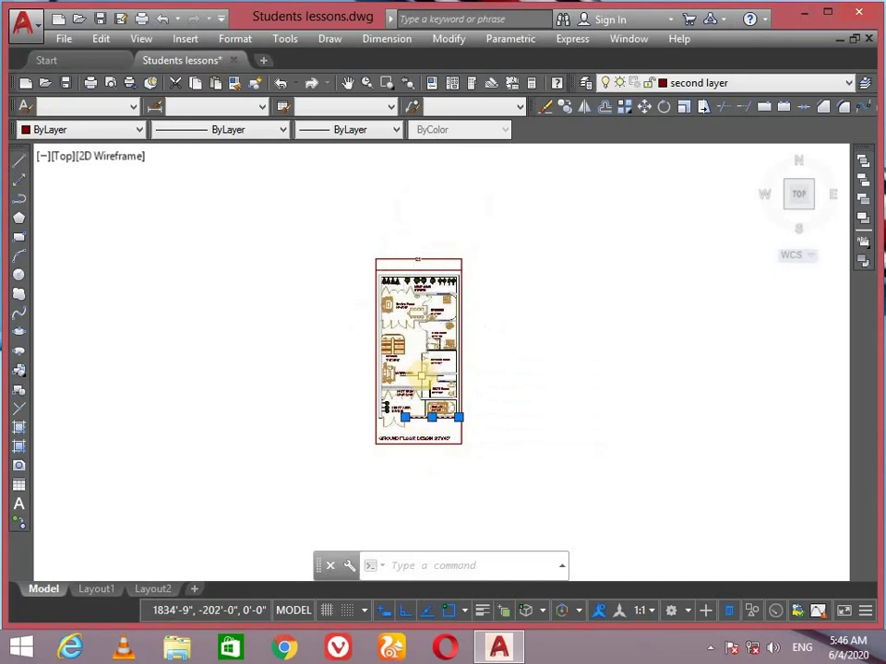
Erase the floor-plan image, its 25' dimension and the check line with one crossing selection
scroll(421, 374, down, 2)
scroll(421, 373, up, 4)
scroll(377, 394, down, 2)
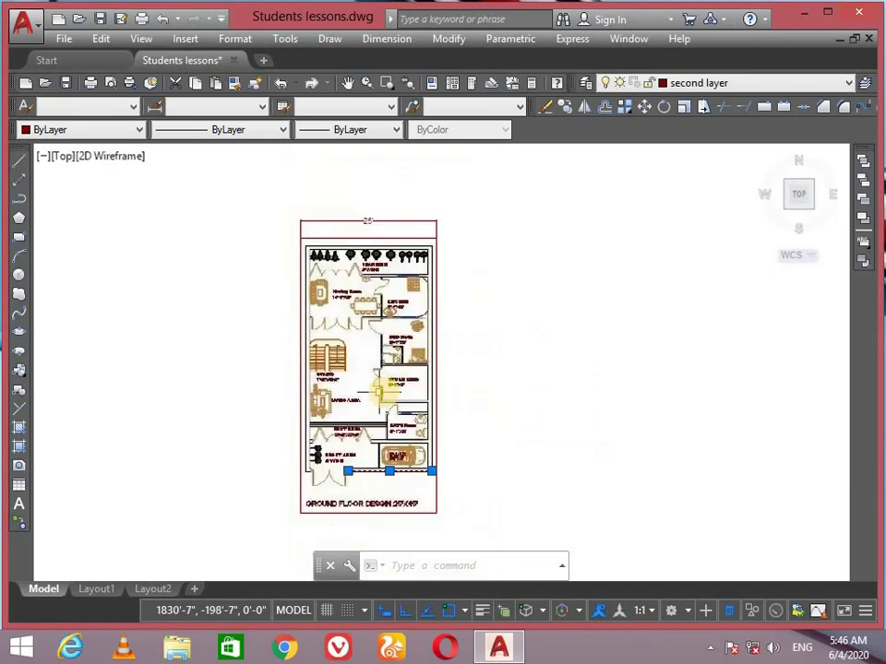
scroll(420, 416, down, 2)
scroll(419, 387, down, 4)
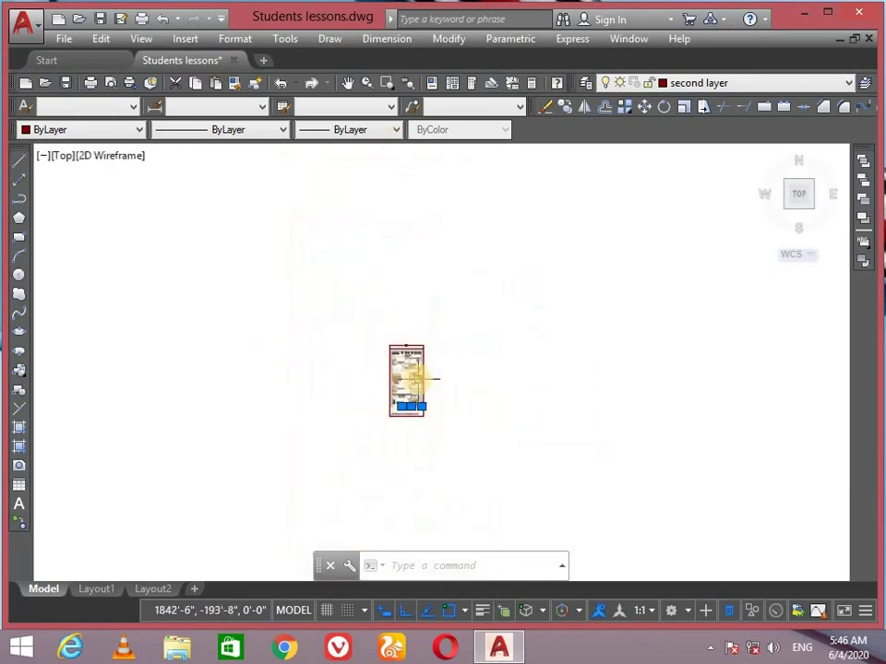
click(462, 308)
click(338, 454)
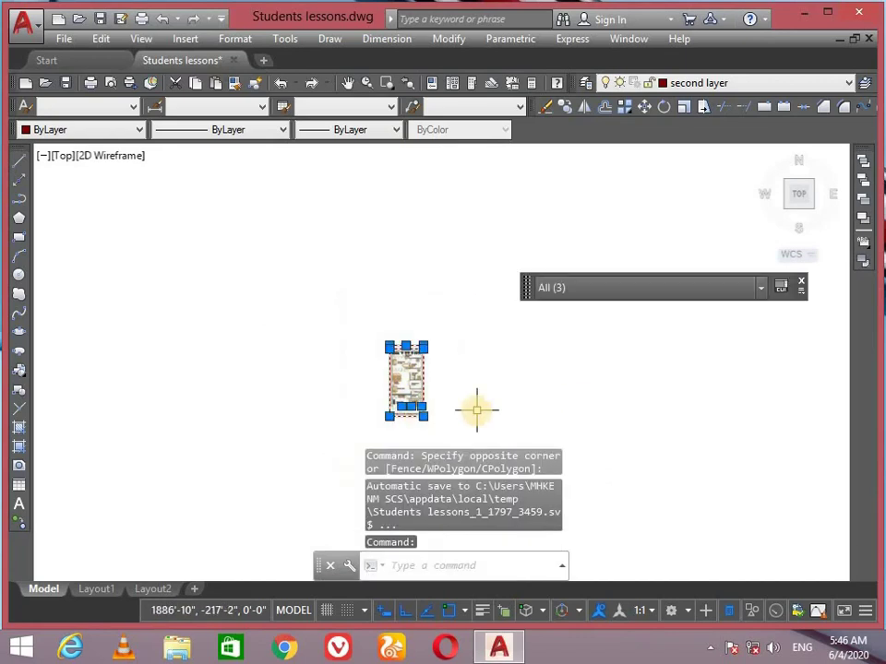
key(Delete)
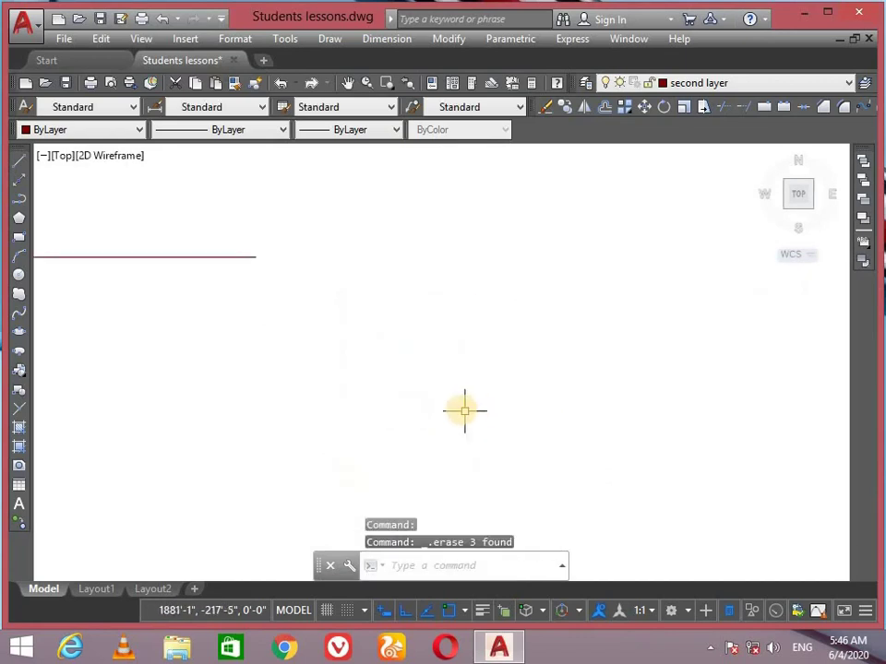
Delete the stray red line and the red dot array
middle_drag(462, 409, 711, 374)
scroll(464, 349, up, 3)
middle_drag(464, 349, 407, 354)
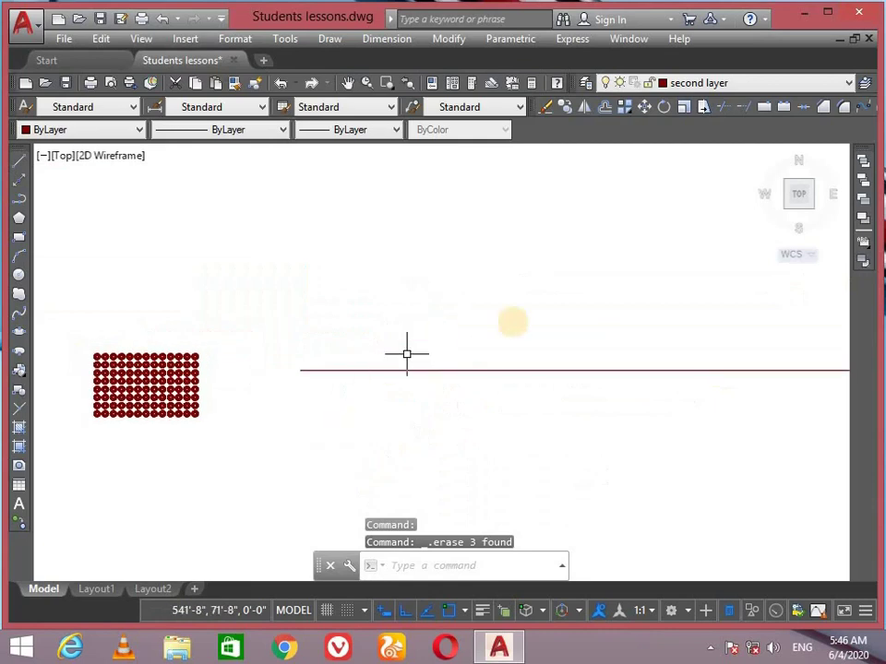
drag(407, 354, 474, 387)
key(Delete)
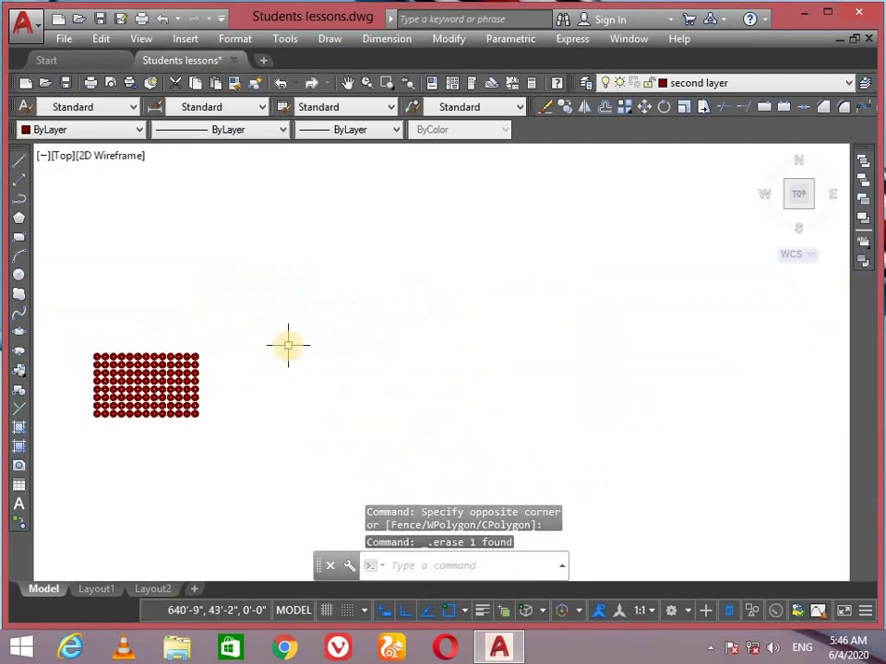
middle_drag(287, 345, 372, 282)
drag(372, 282, 100, 465)
key(Delete)
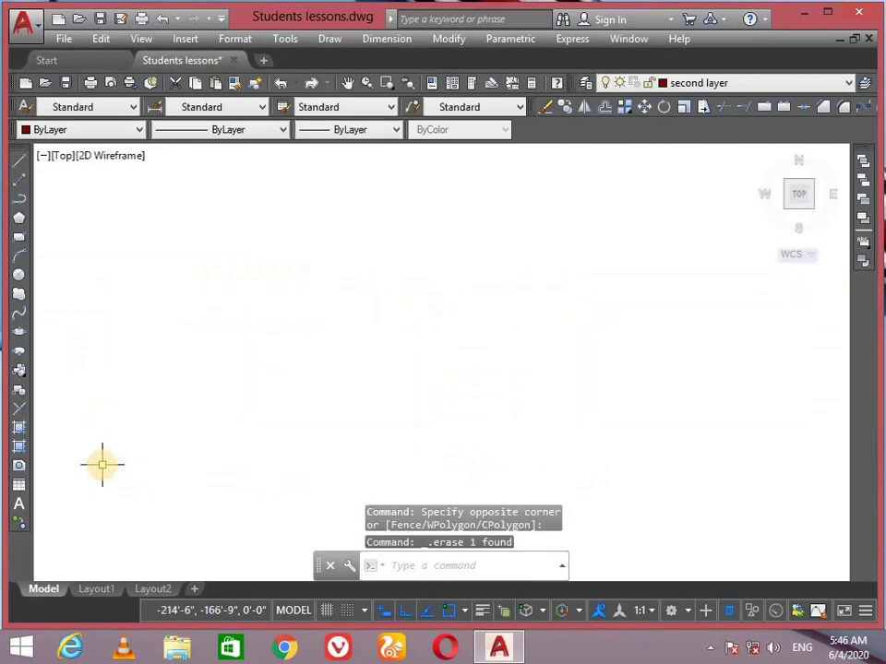